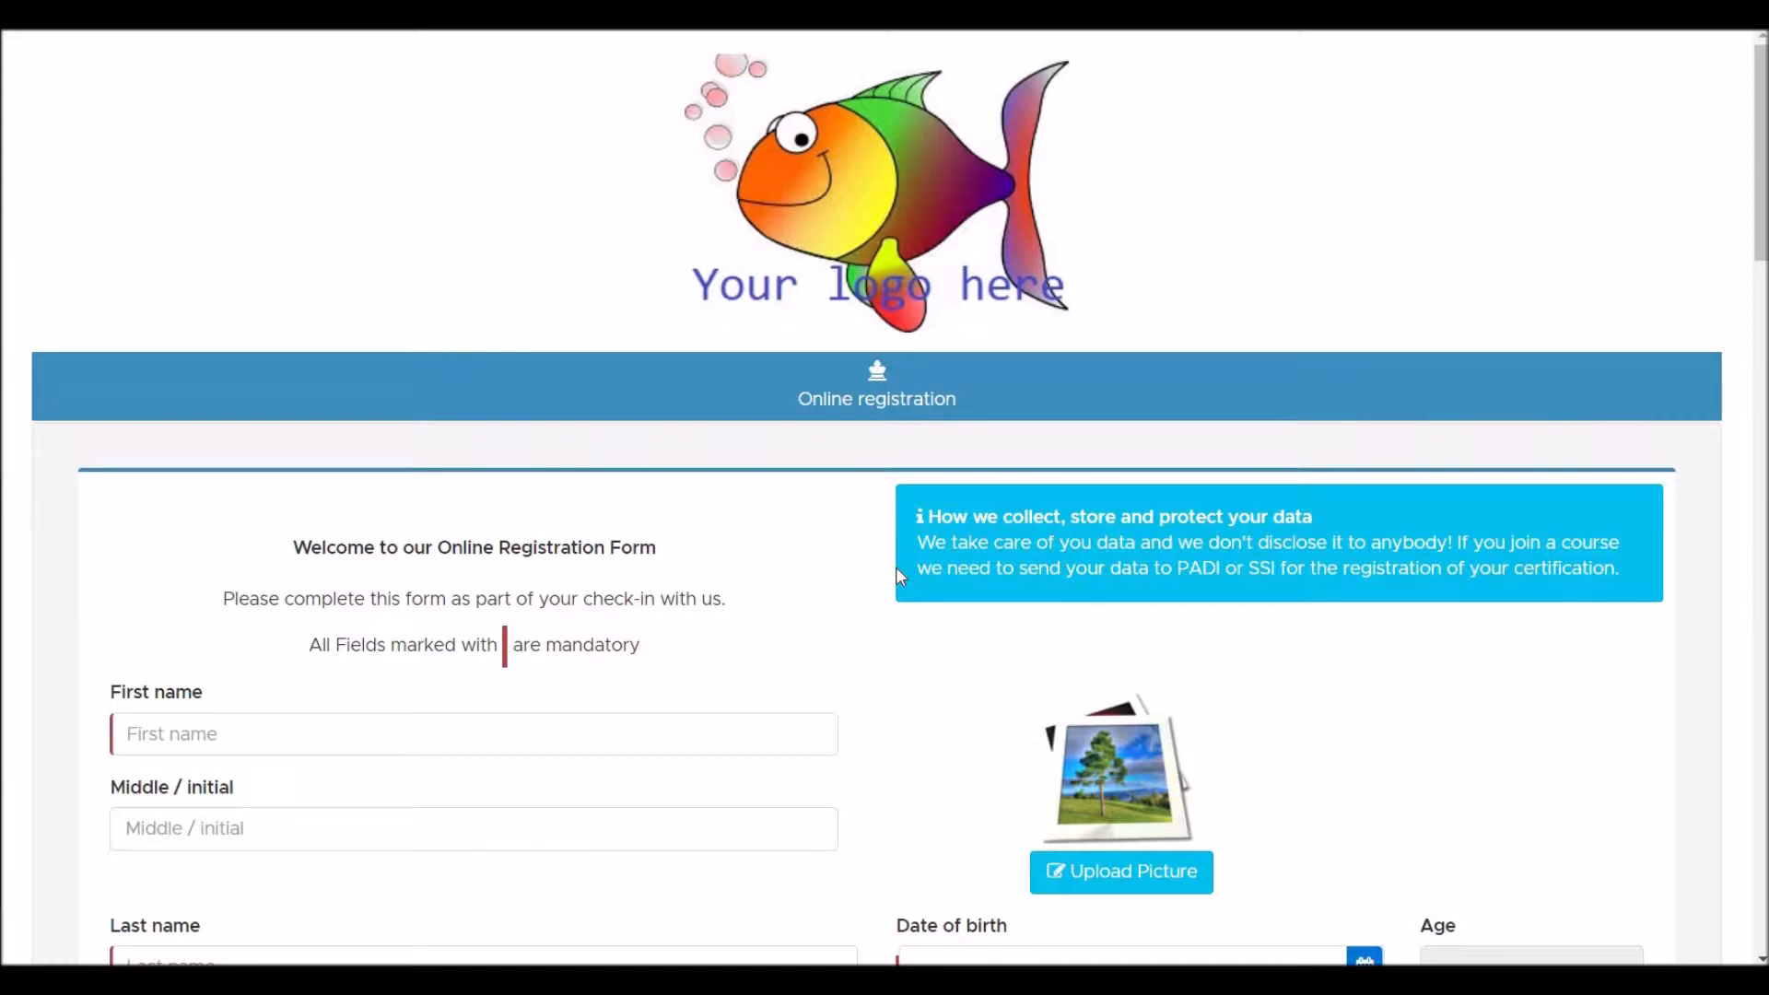
- Enter the diver's first and last name, leaving the middle initial blank
left_click(370, 736)
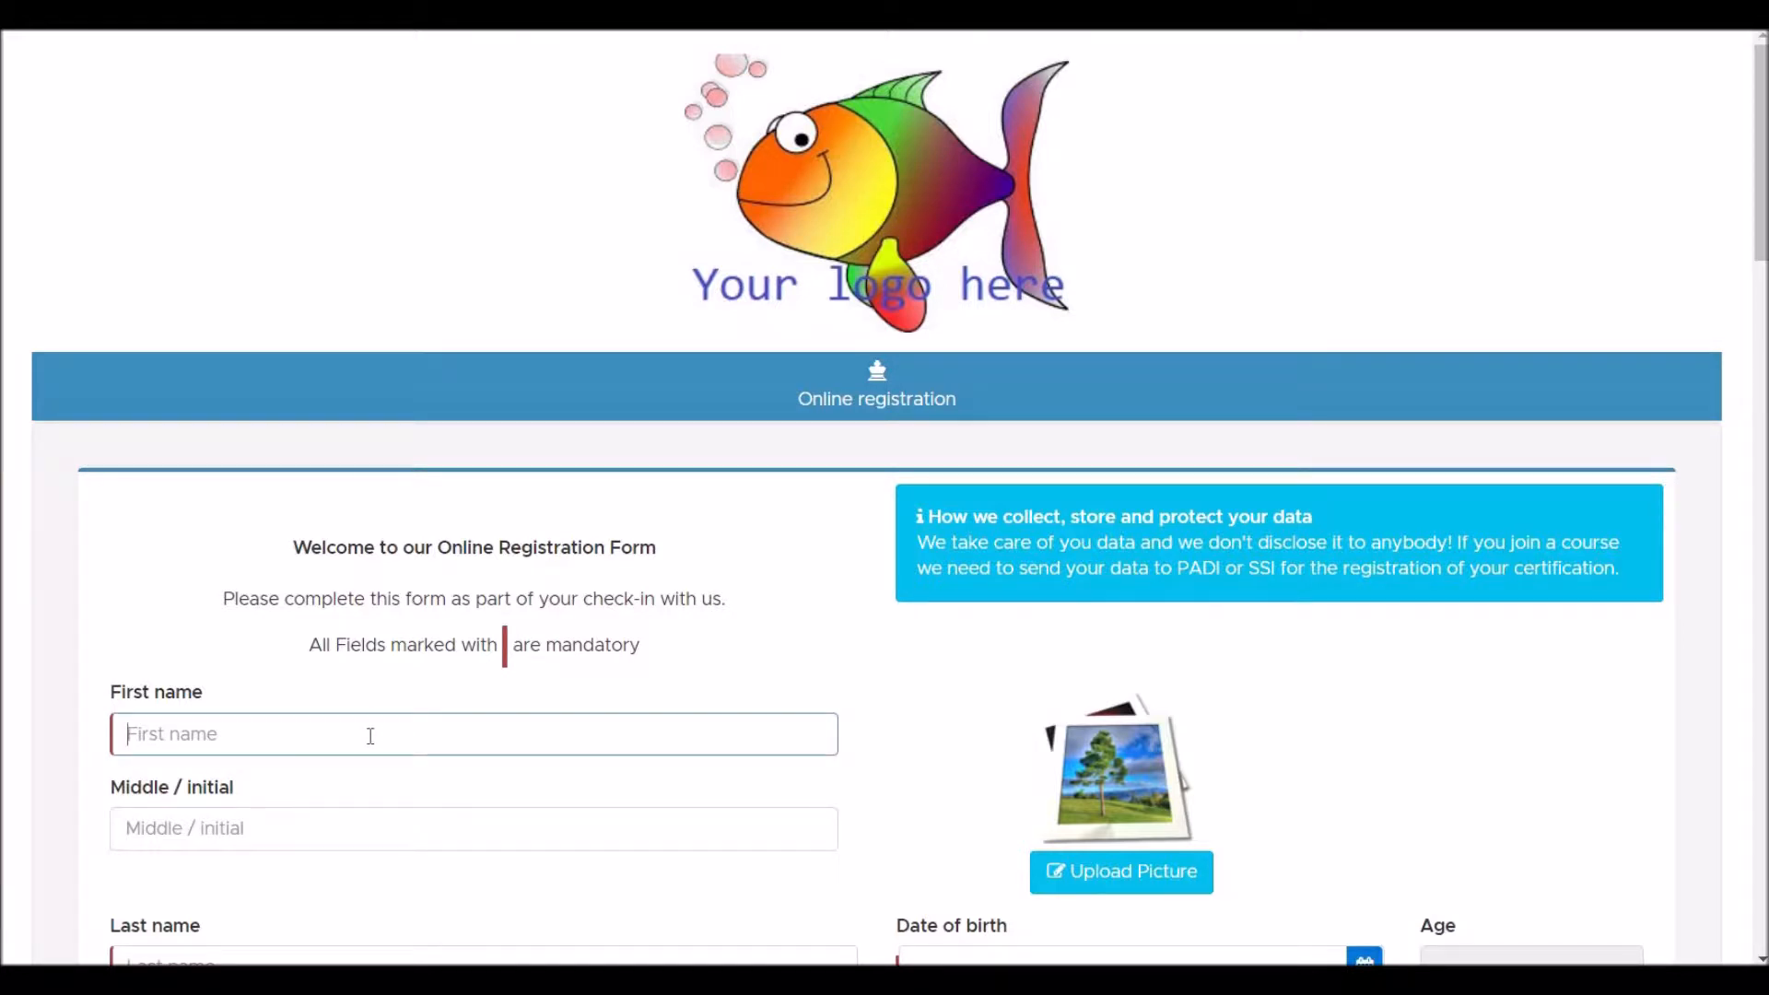
type("Homer")
key("Tab")
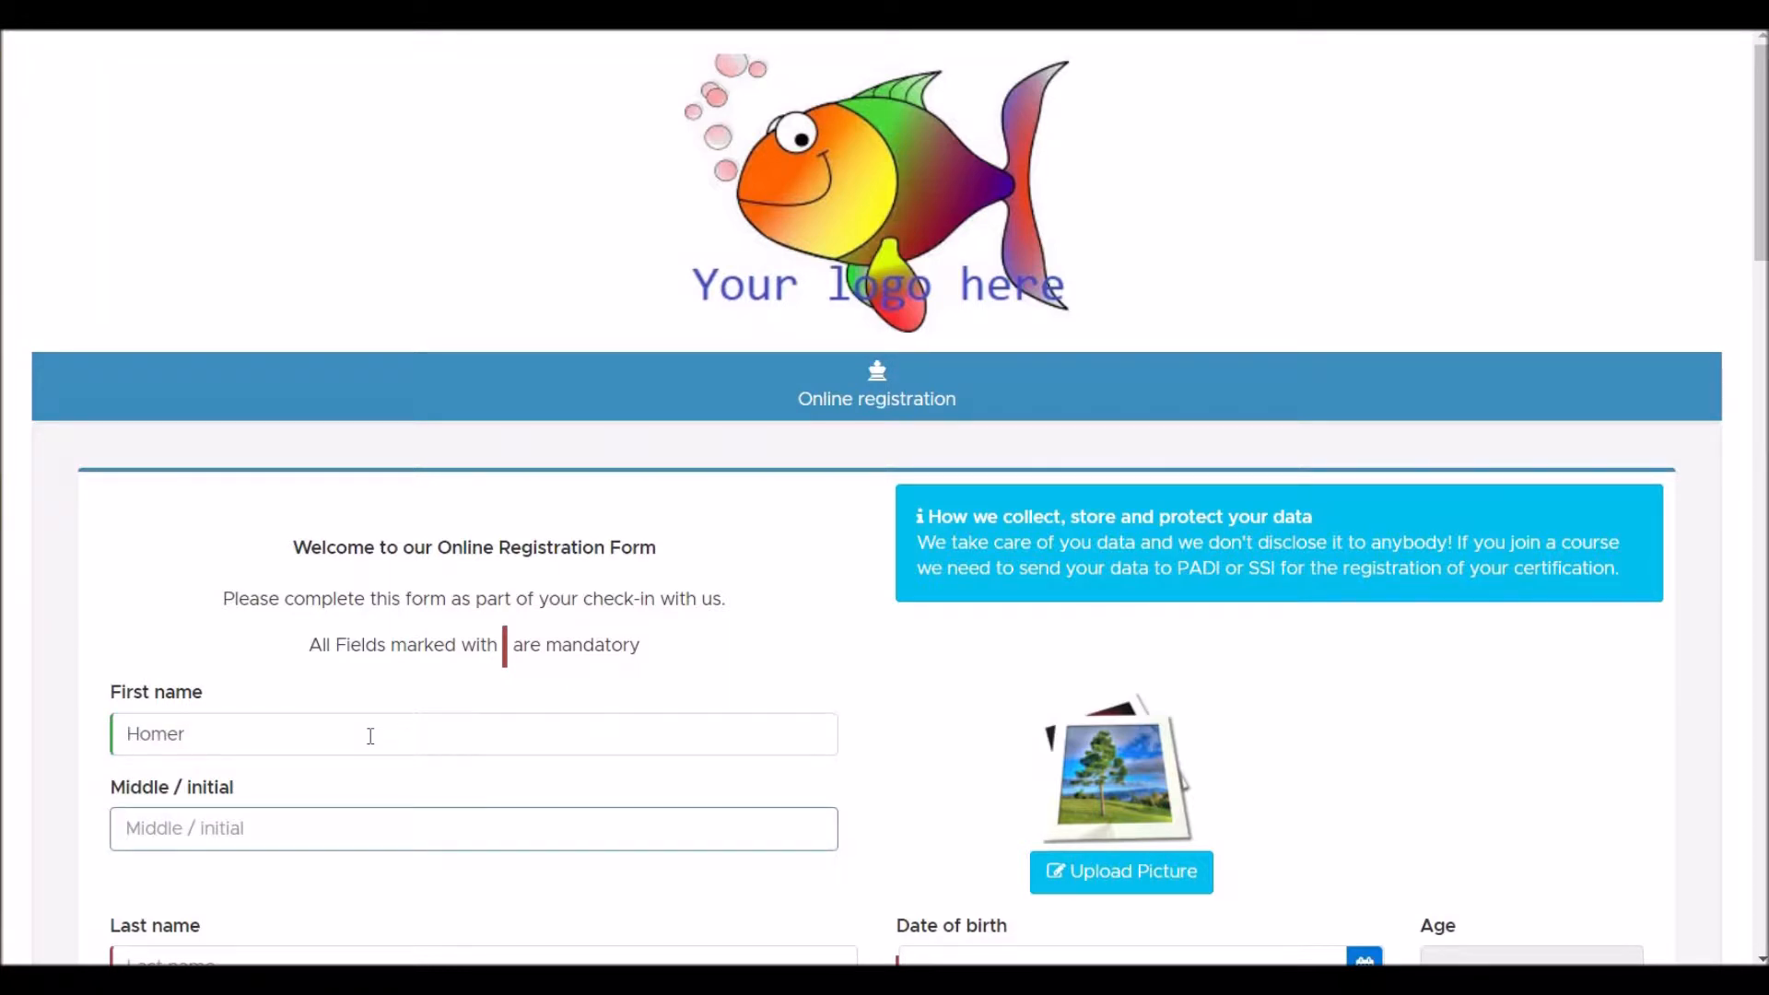
key("Tab")
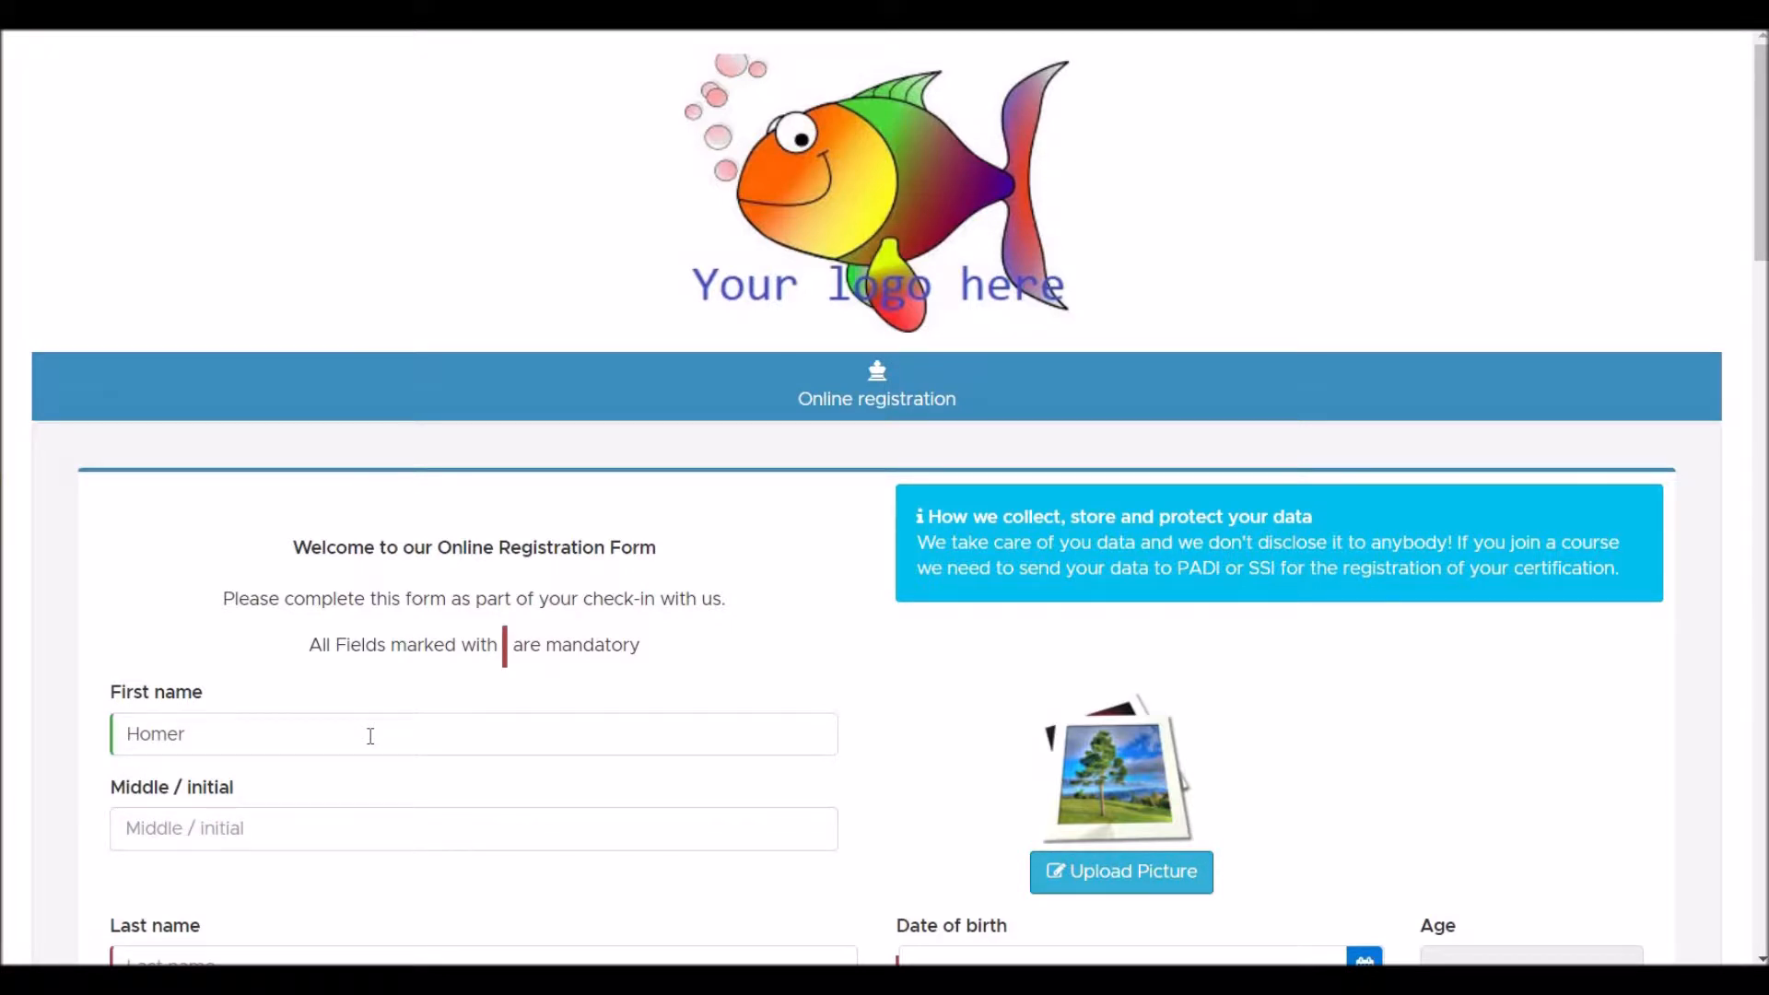
scroll(370, 736, "down", 3)
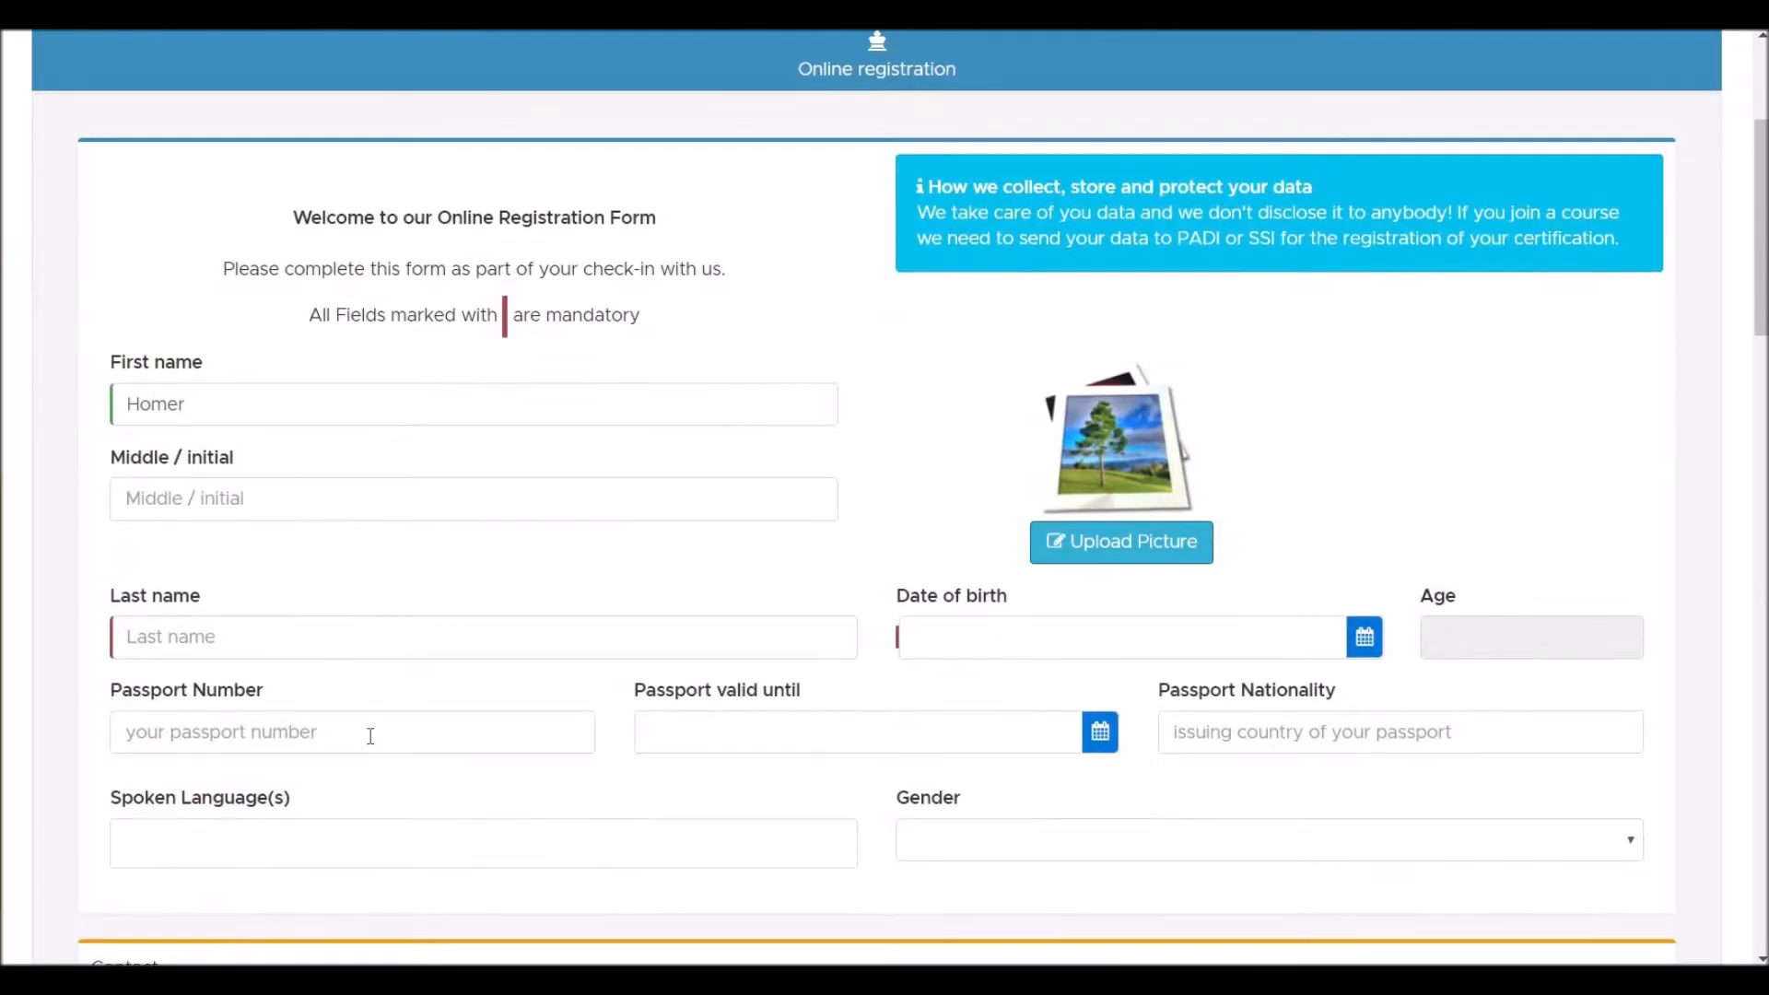
left_click(321, 655)
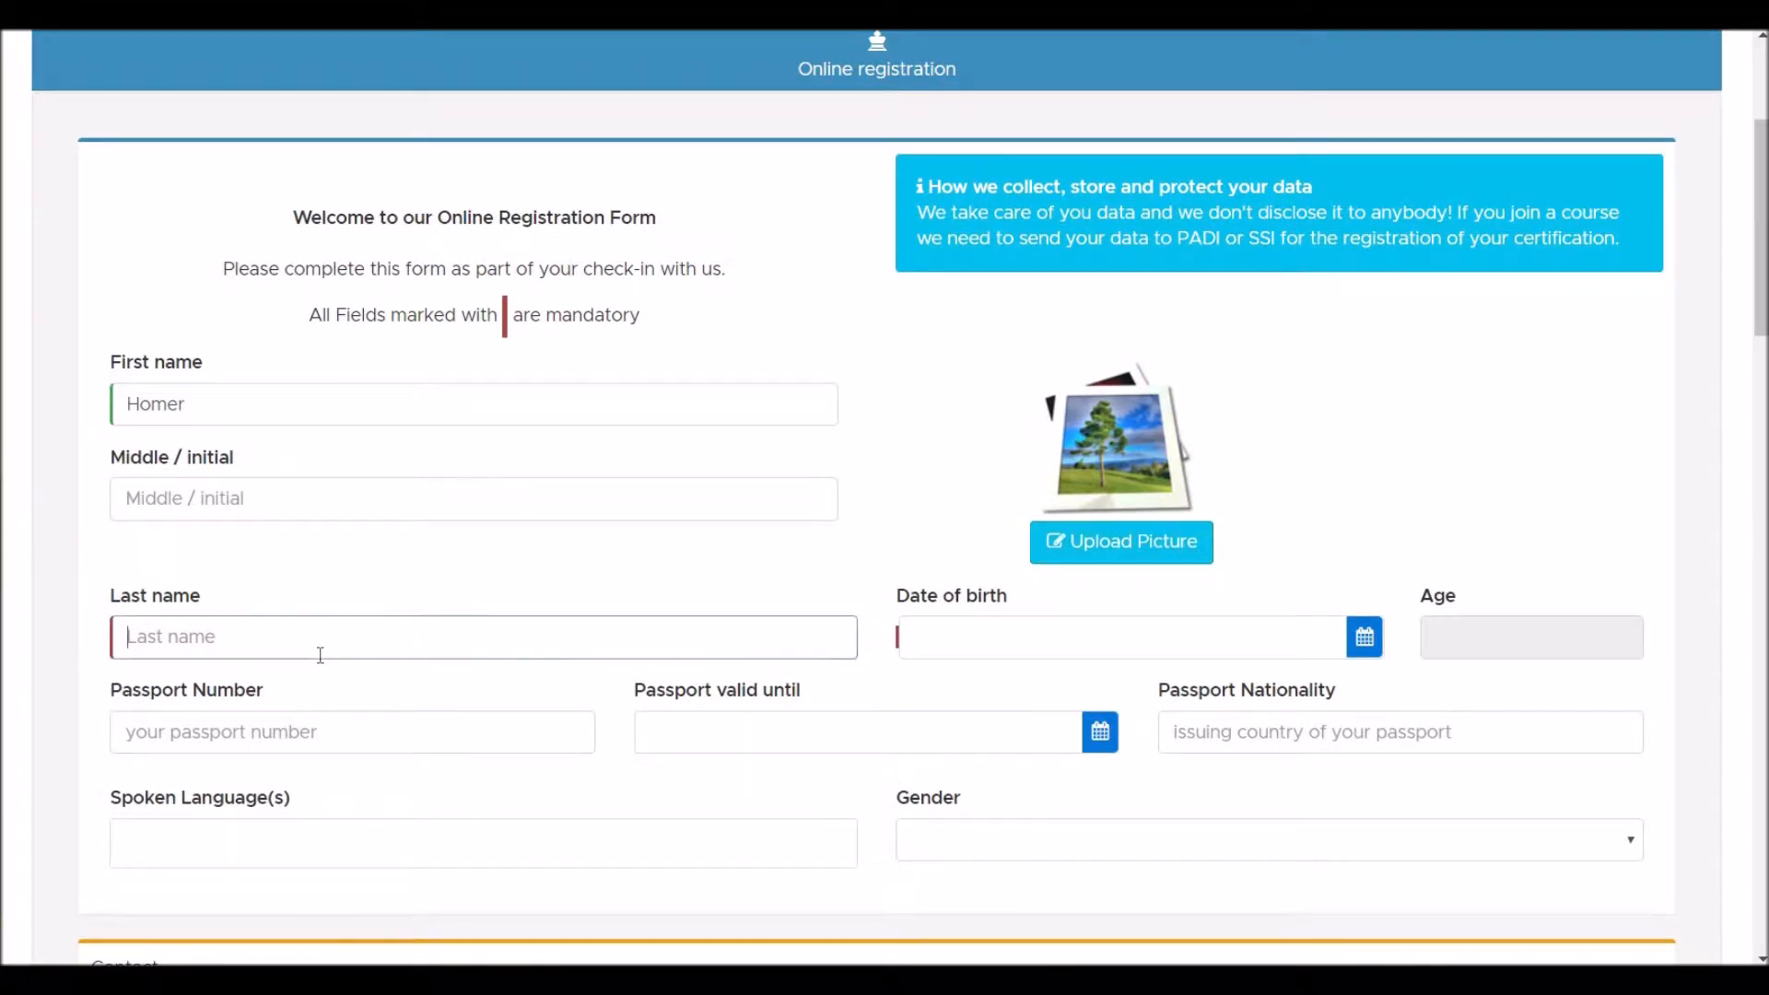
type("Simps")
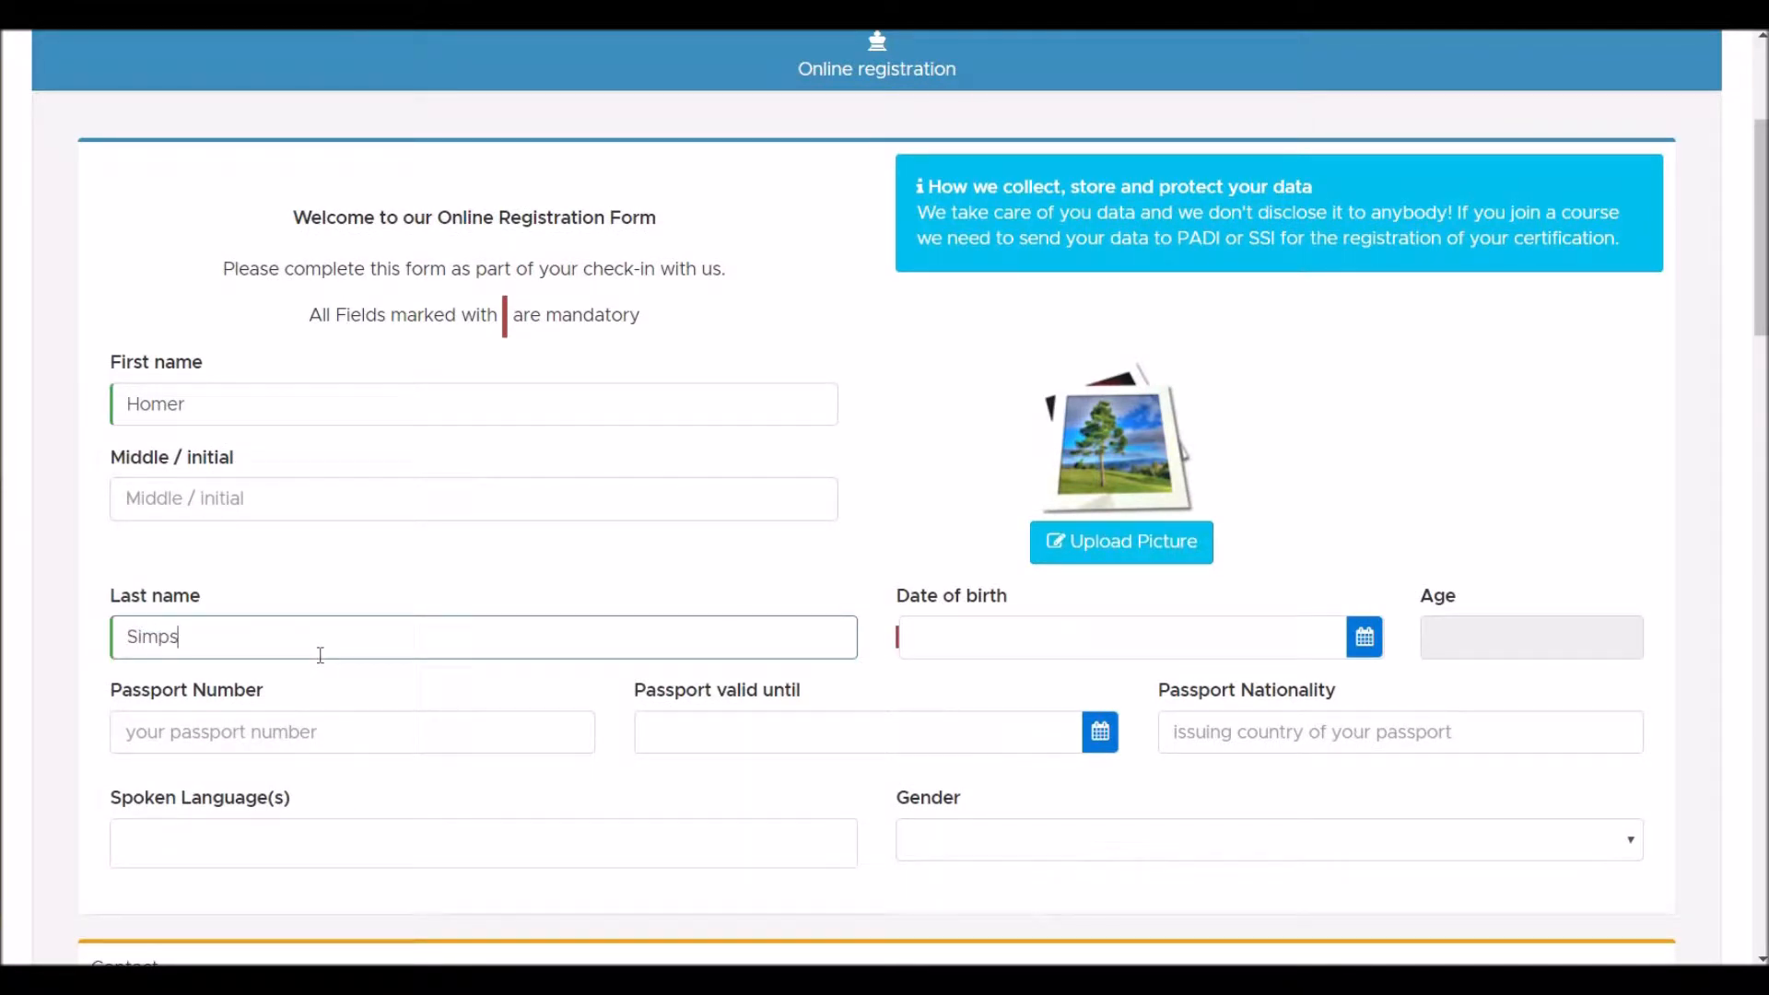
type("on")
key("Tab")
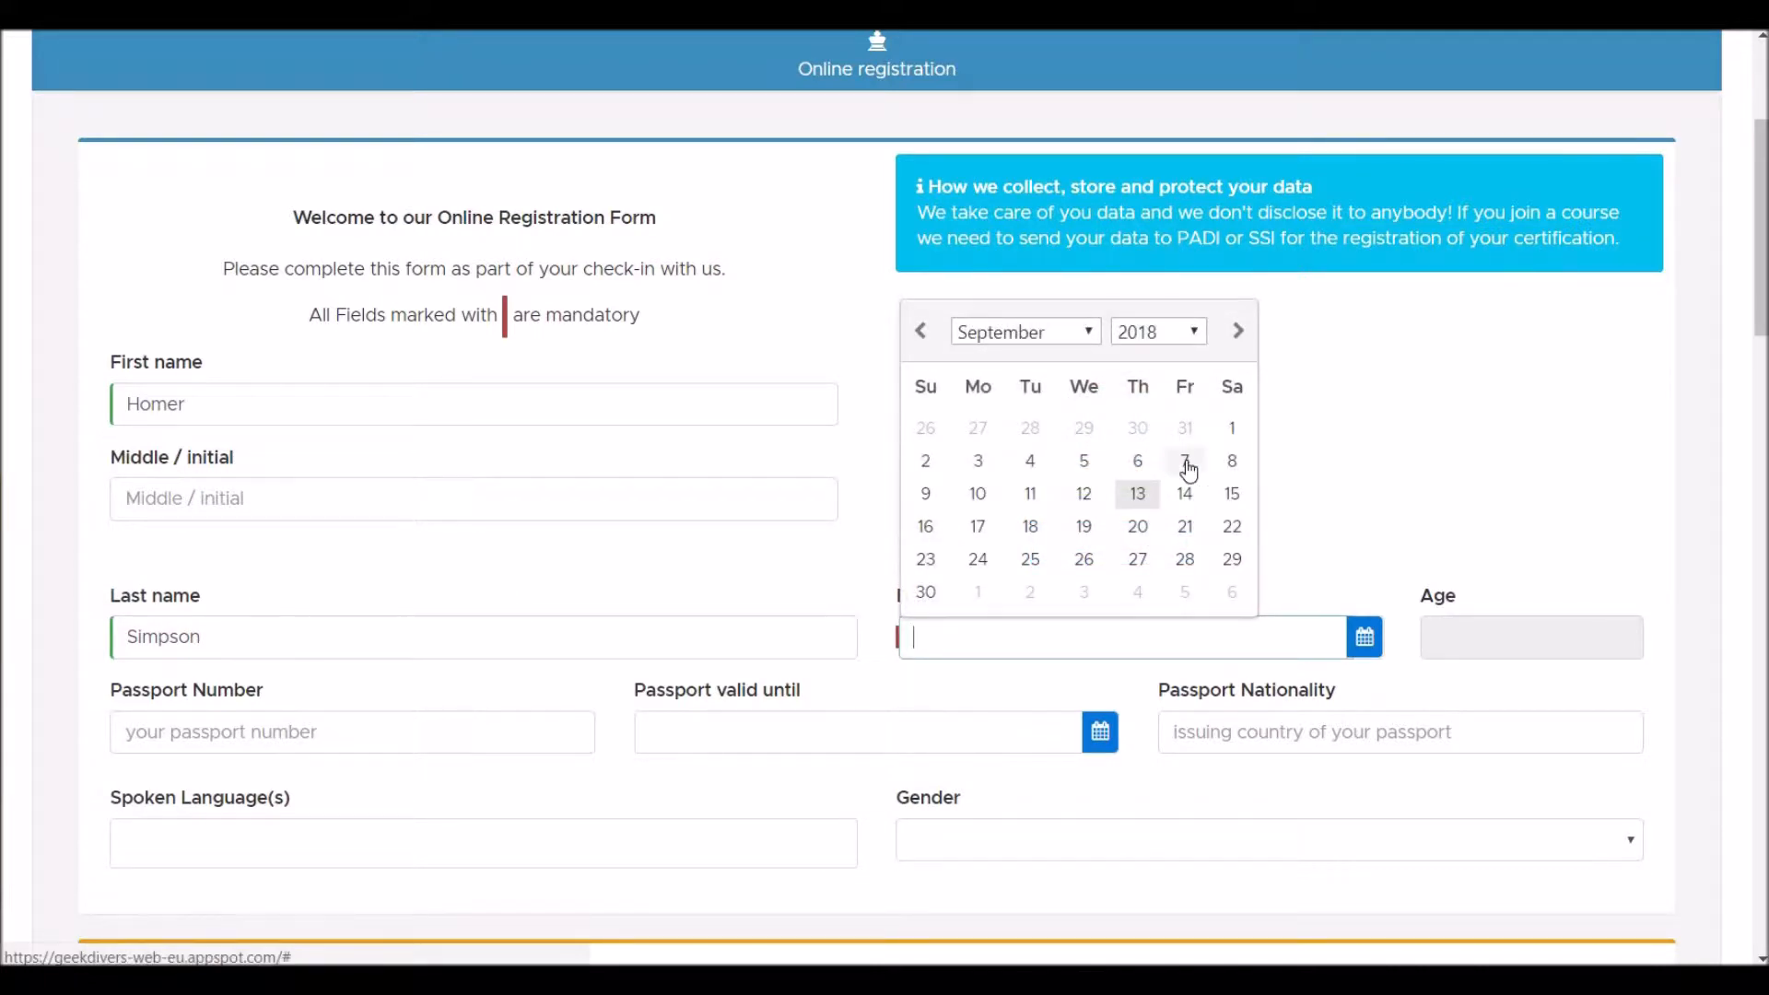
- Pick 16 September 1975 in the birth-date calendar so the age fills in as 42
left_click(1200, 340)
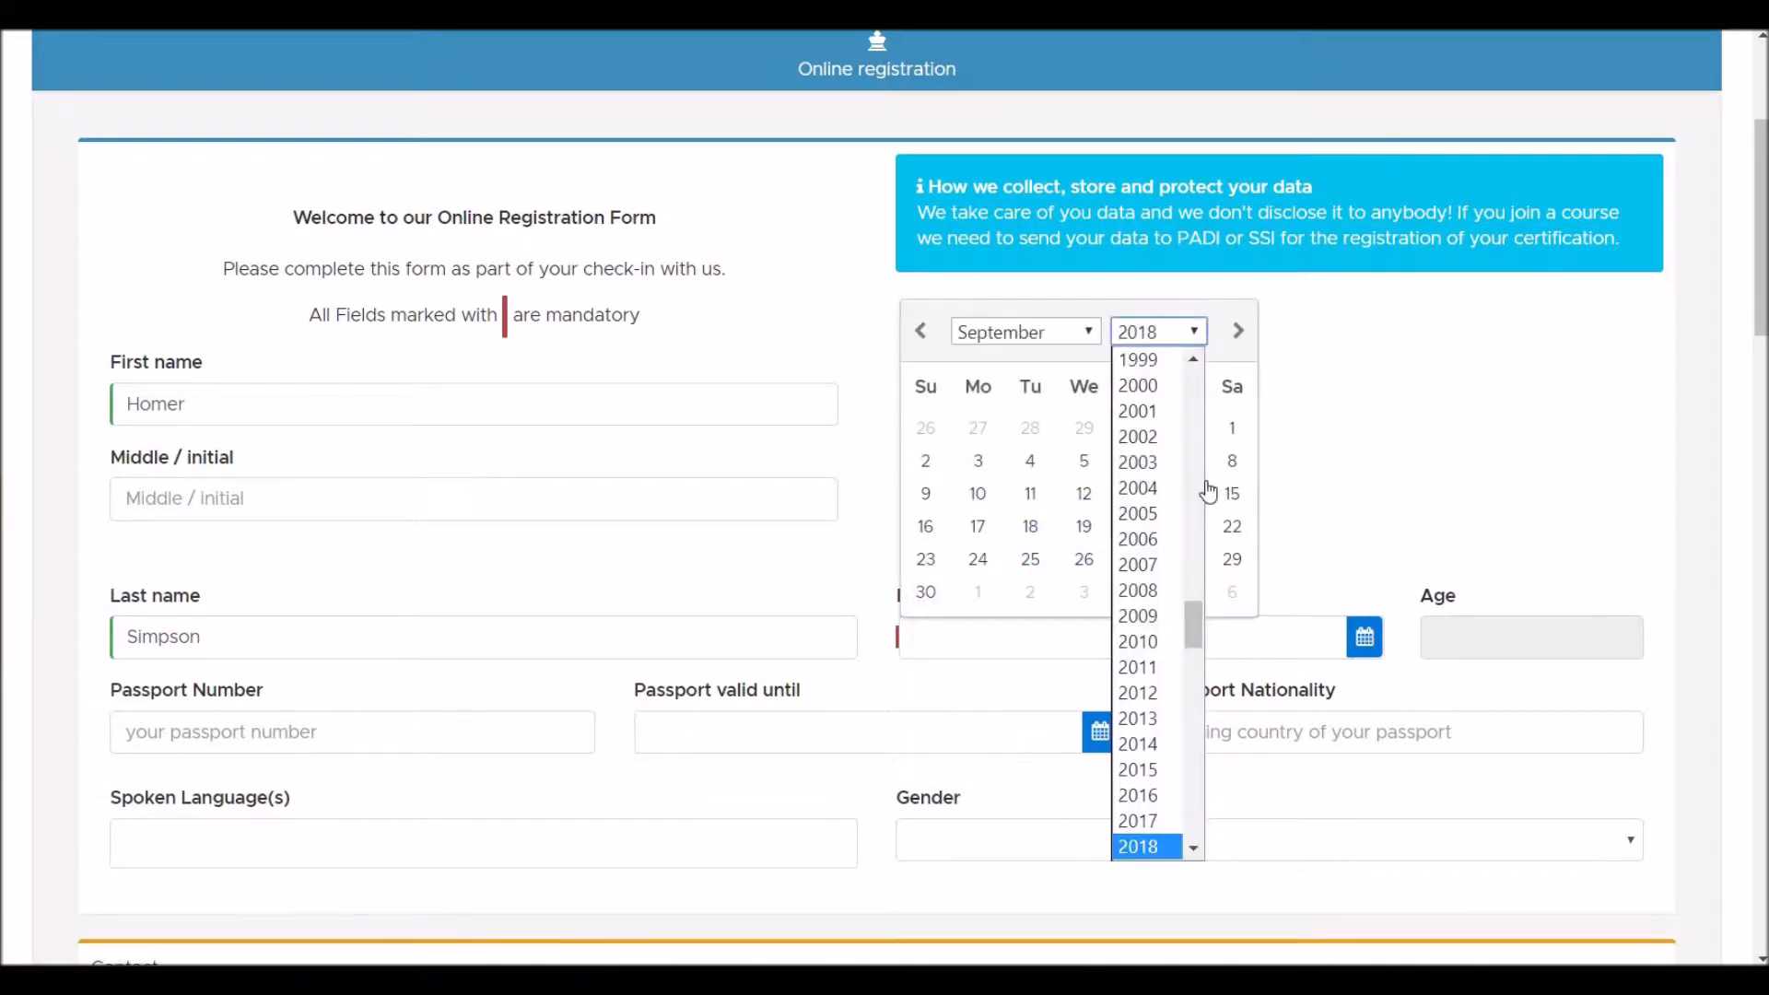
left_click_drag(1194, 642, 1199, 596)
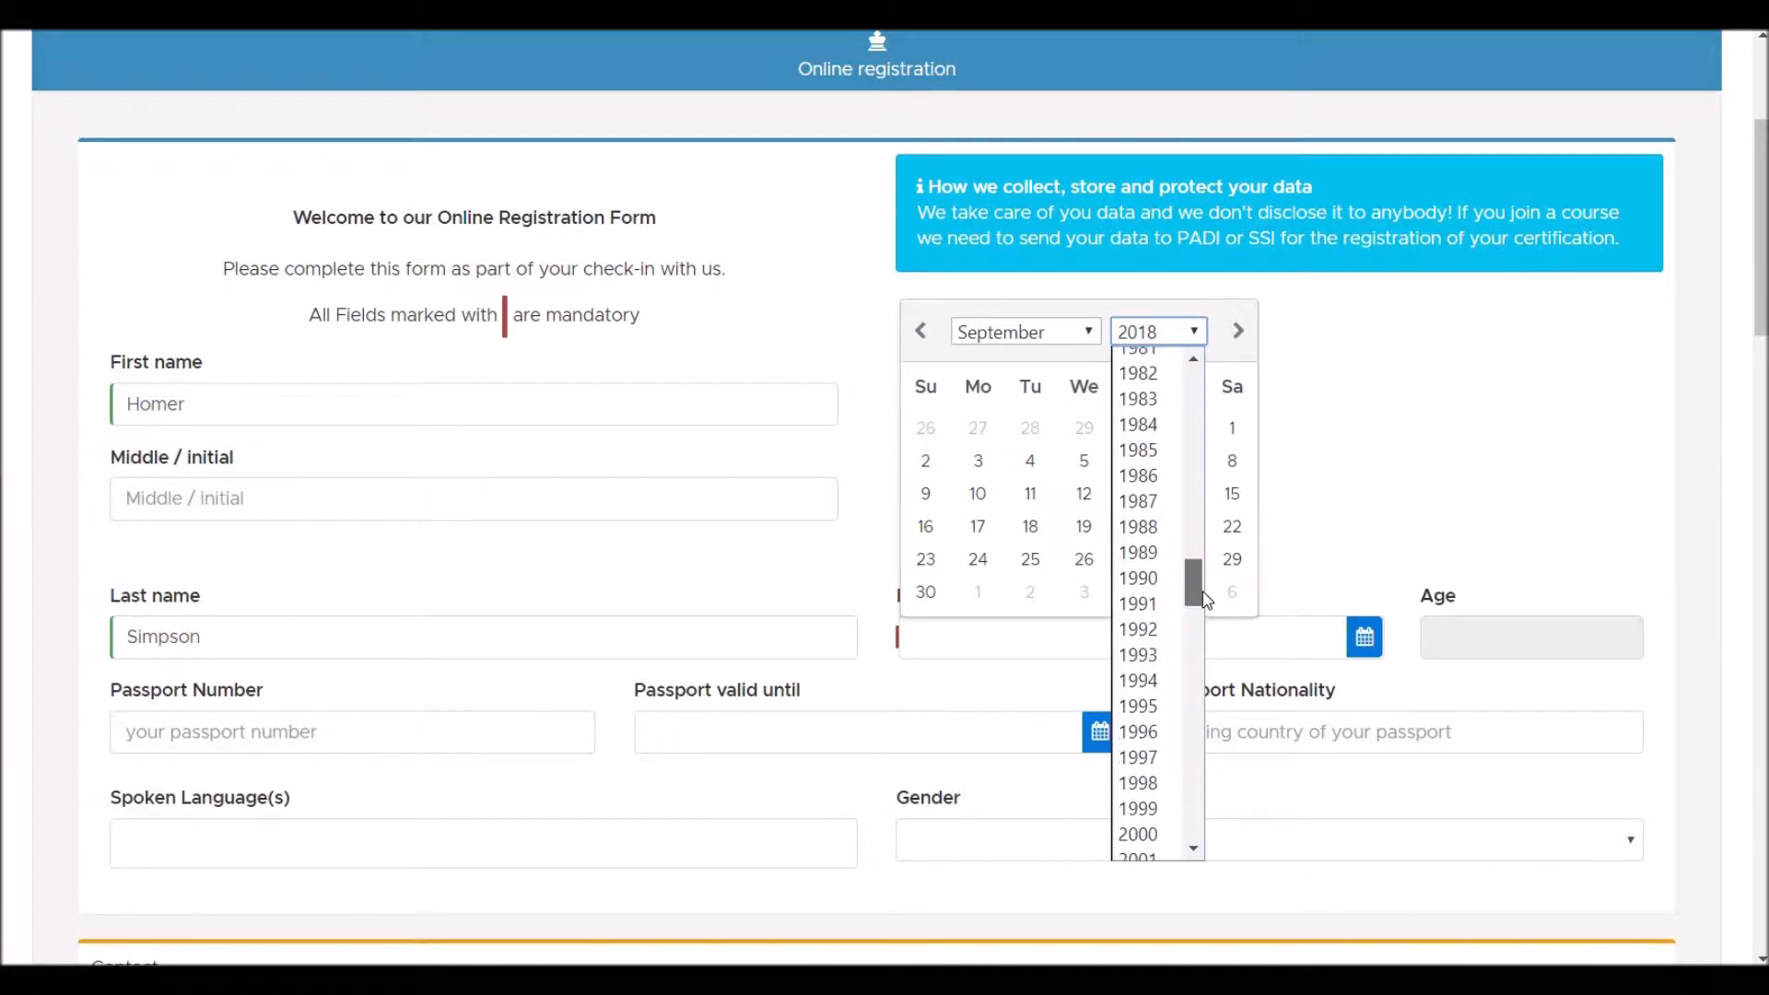
left_click(1194, 358)
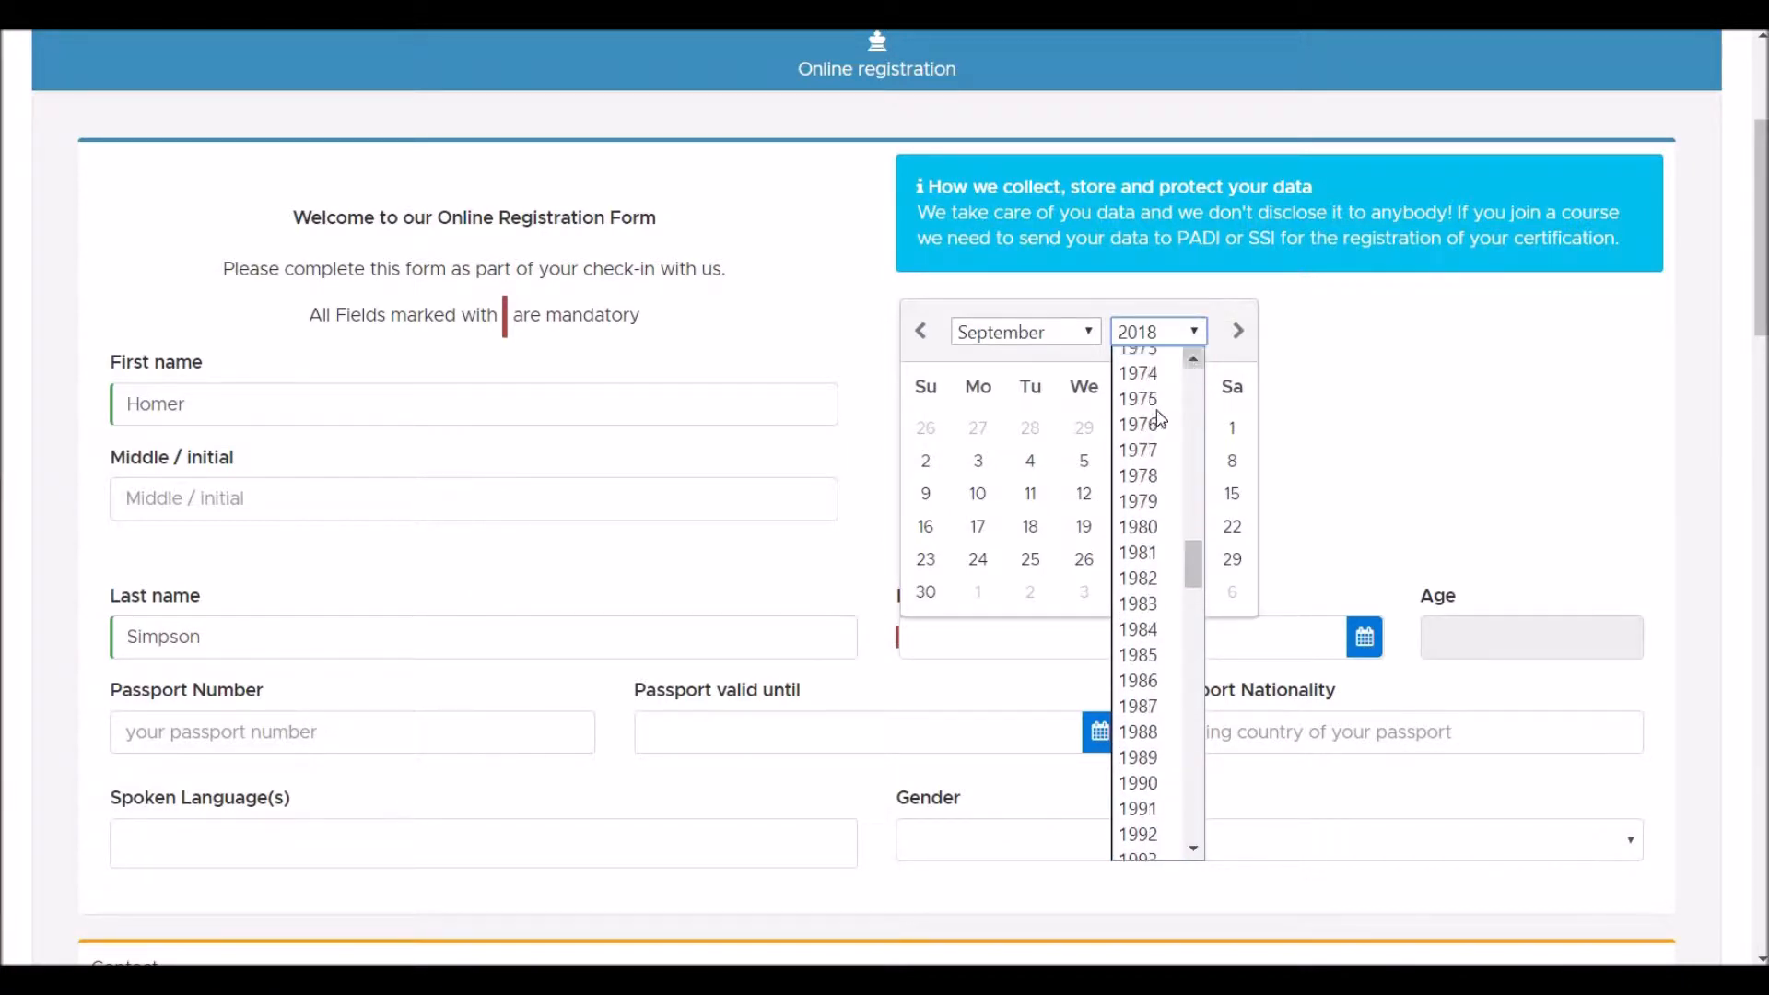
left_click(1149, 410)
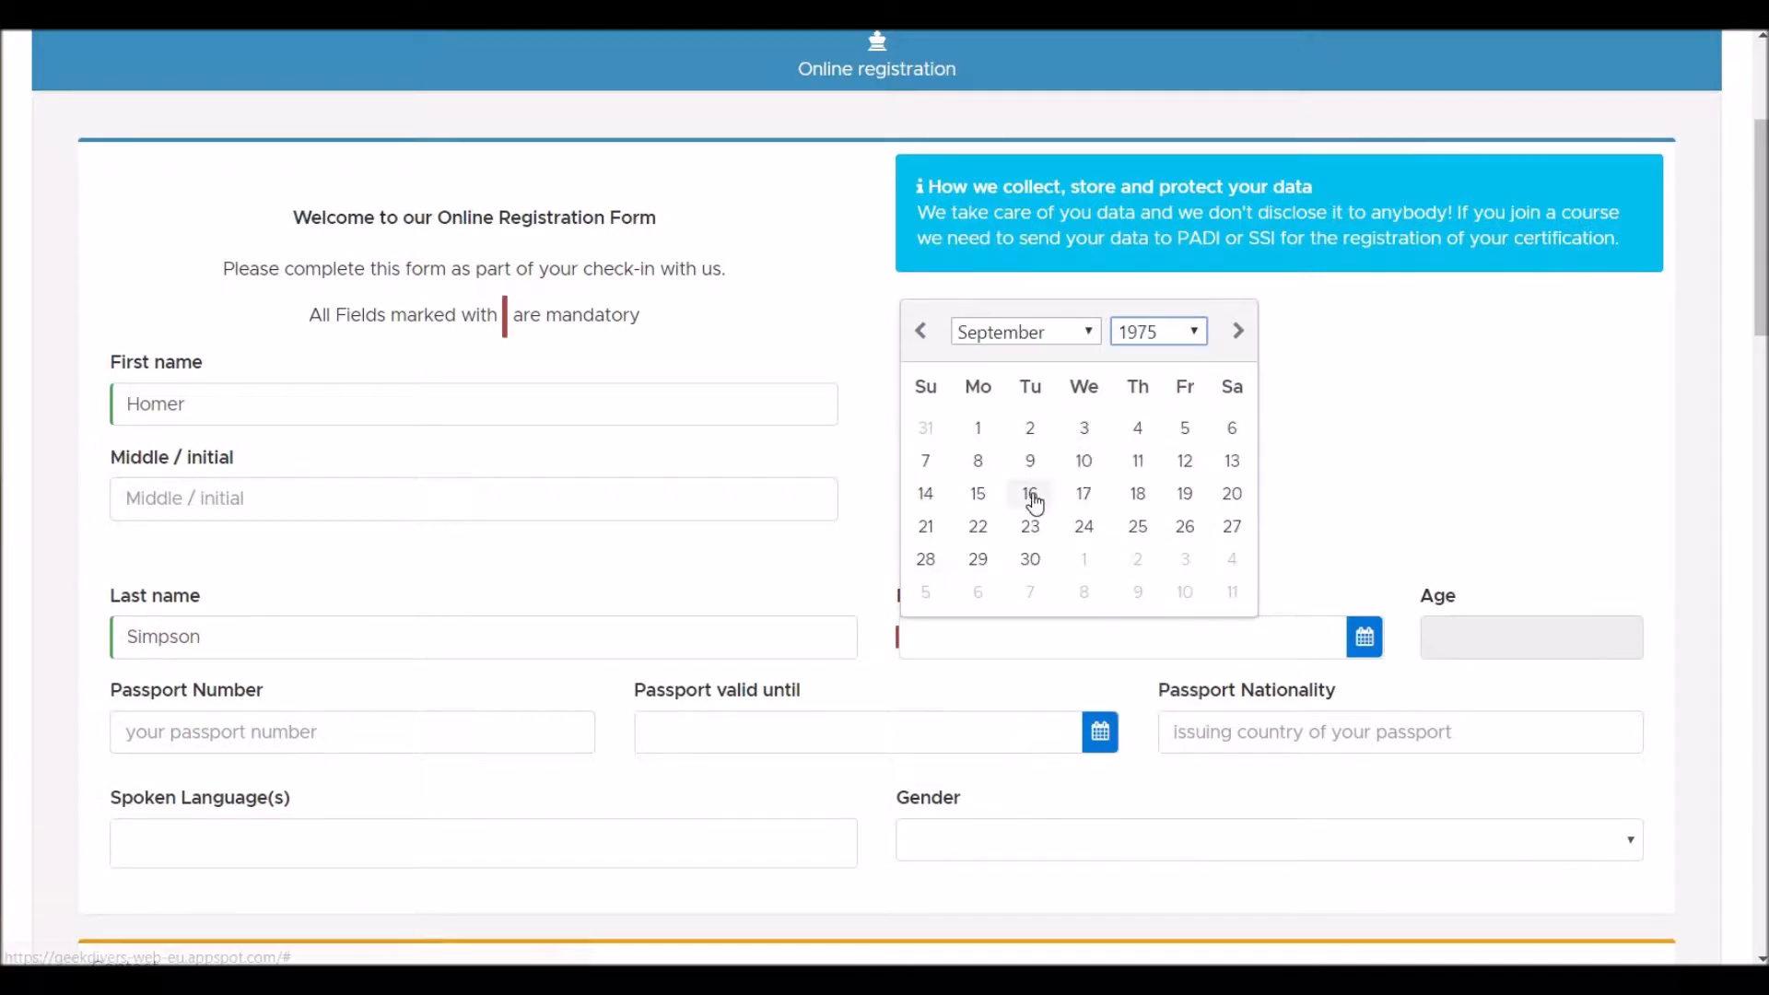
left_click(1032, 496)
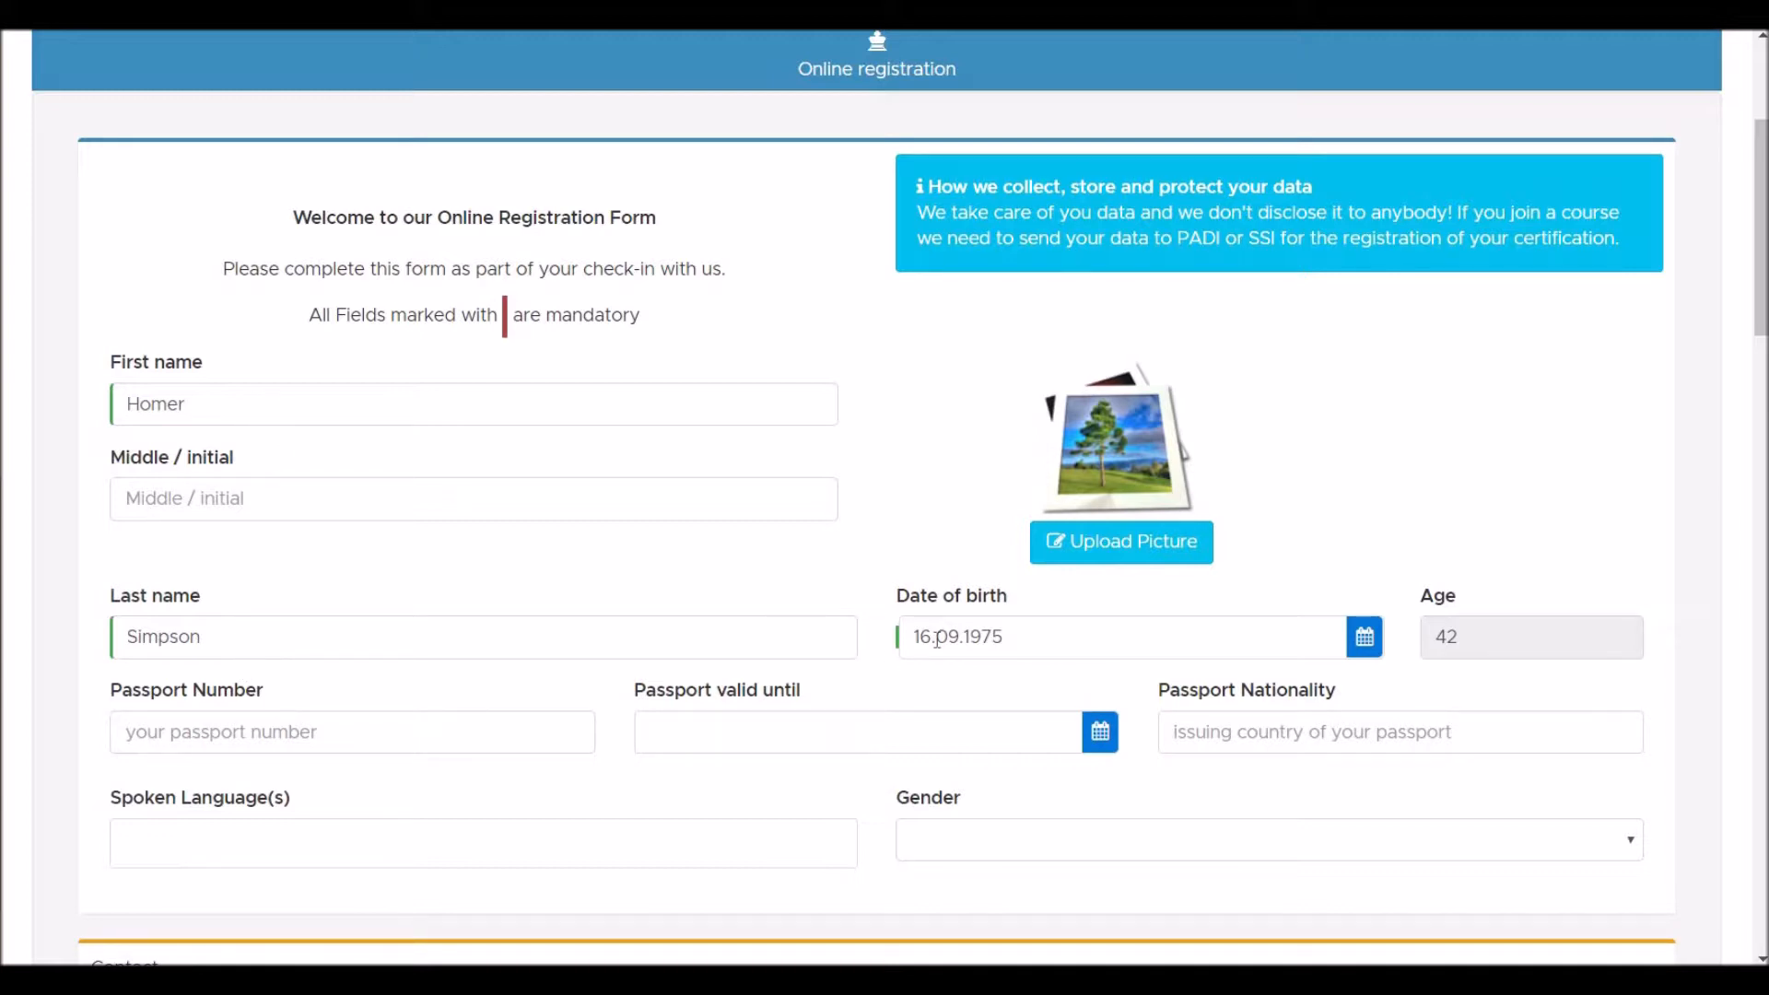
- Enter the passport number, expiry date 22.10.2025 and nationality USA
scroll(937, 637, "down", 2)
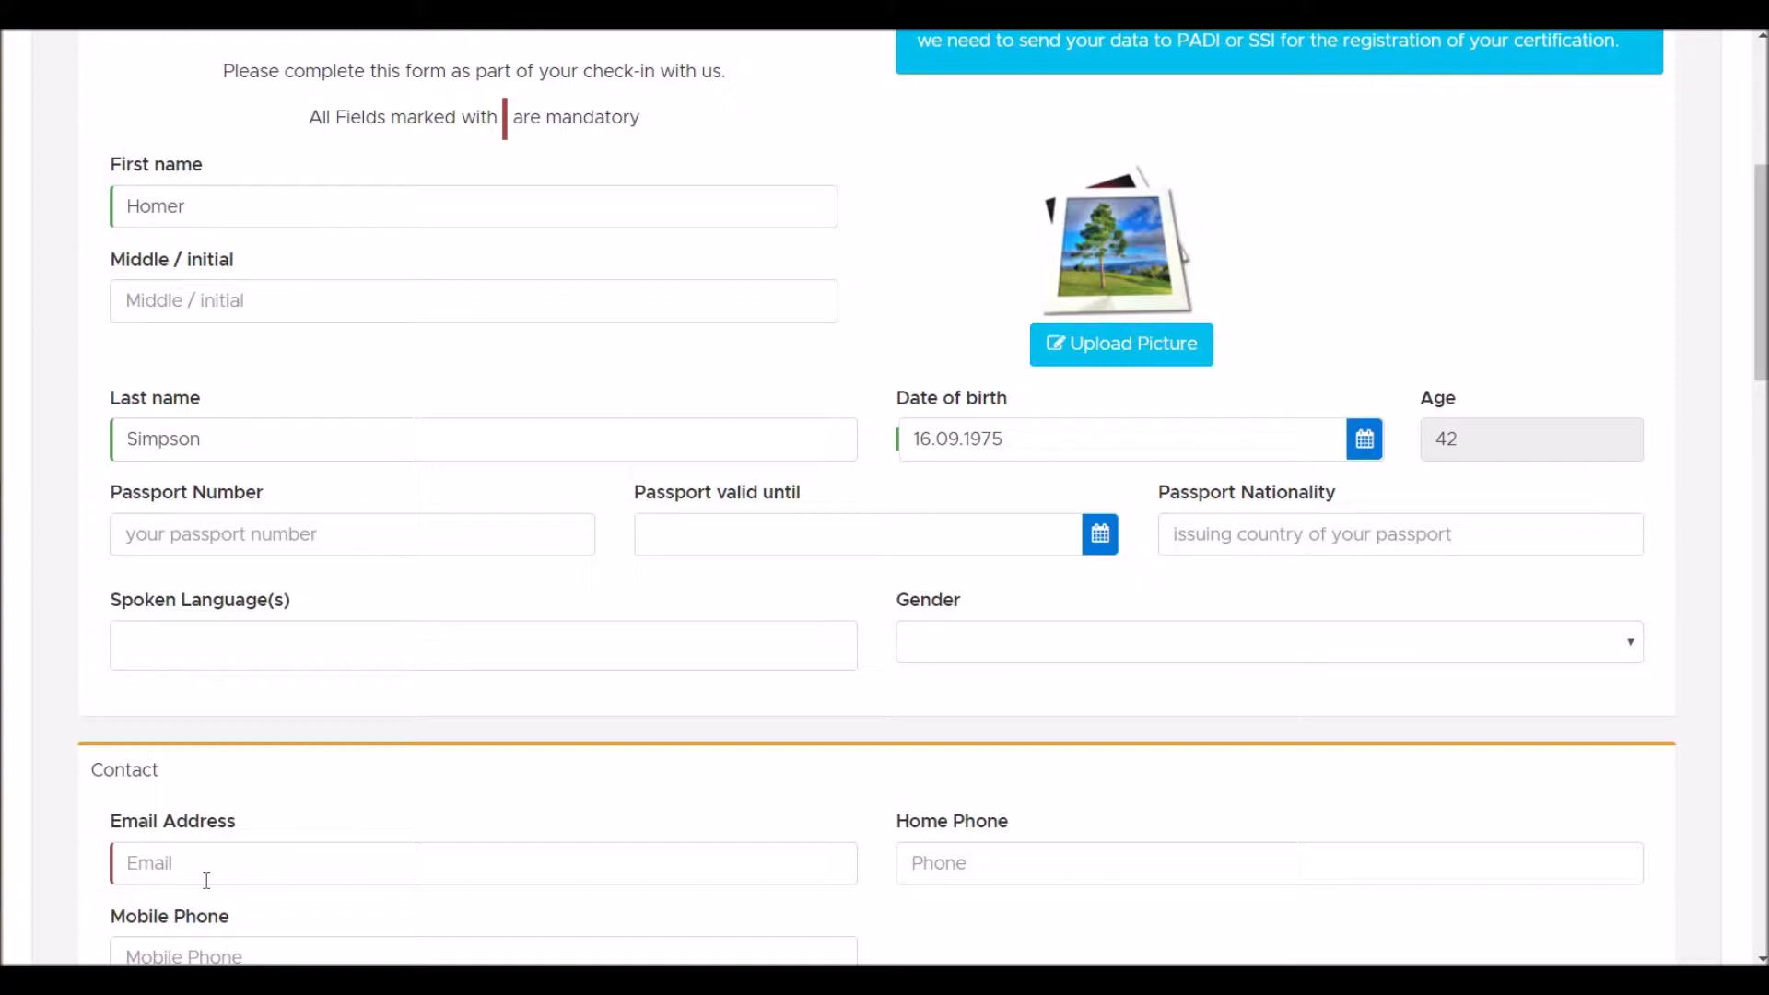
left_click(281, 542)
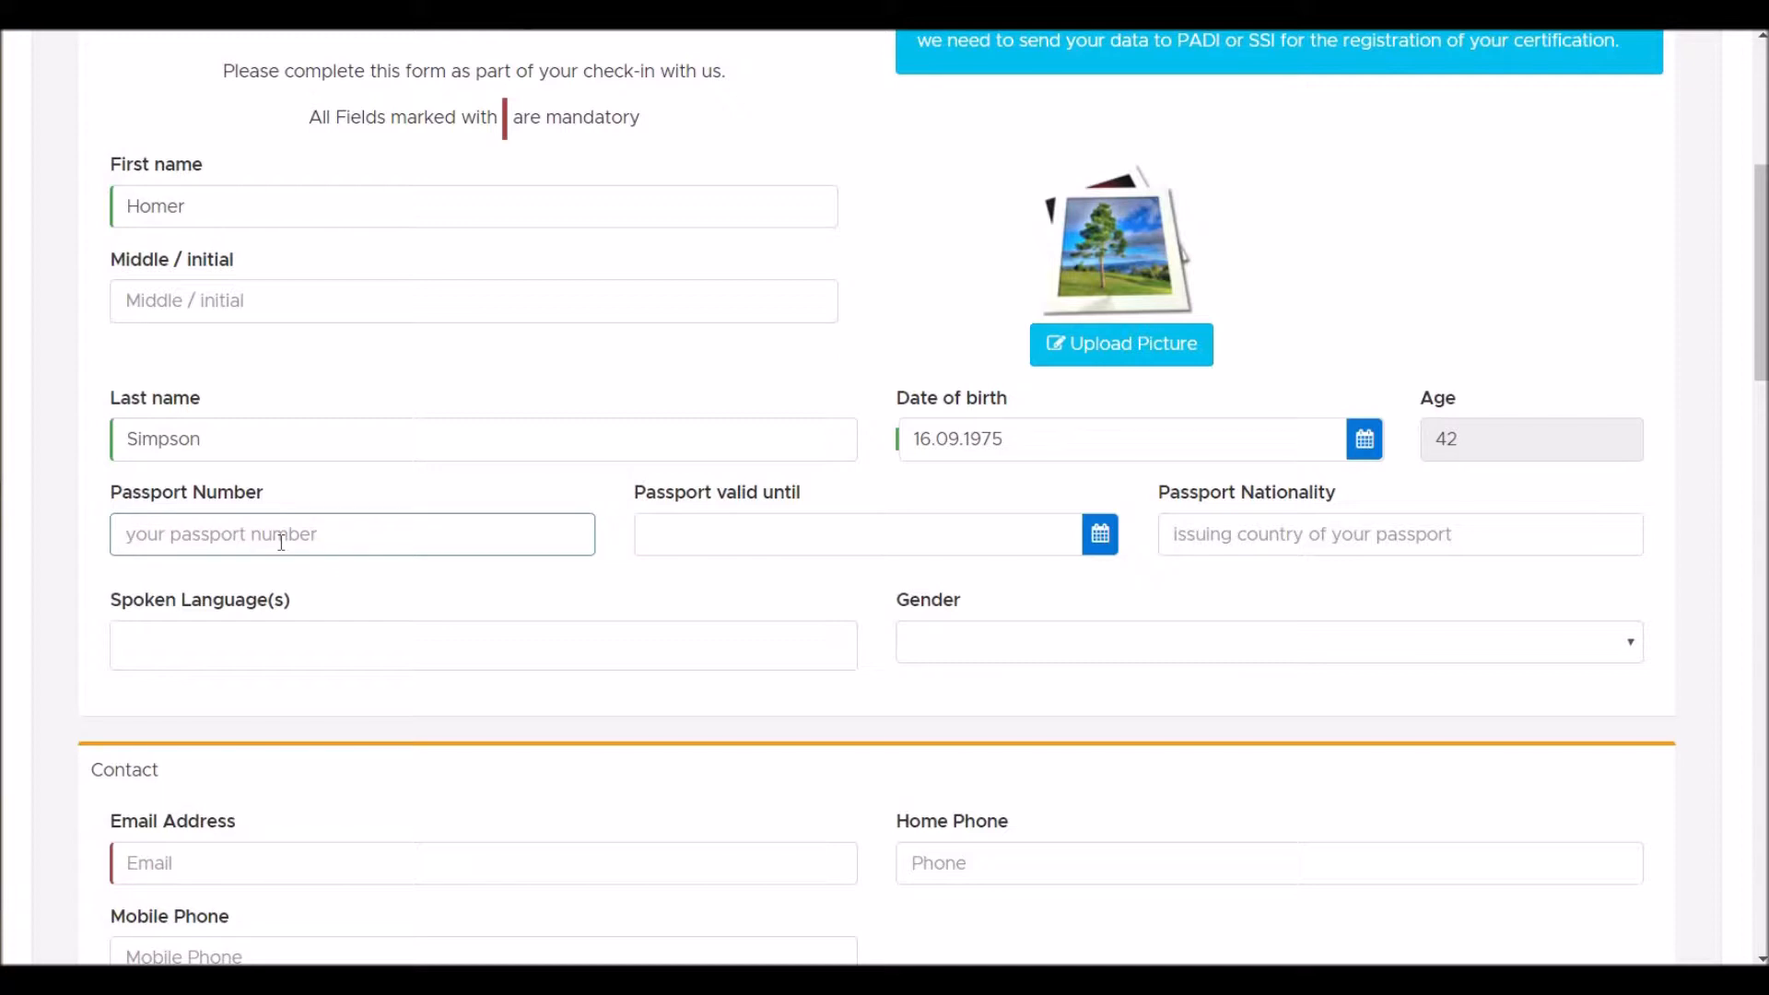
left_click(783, 526)
type("22")
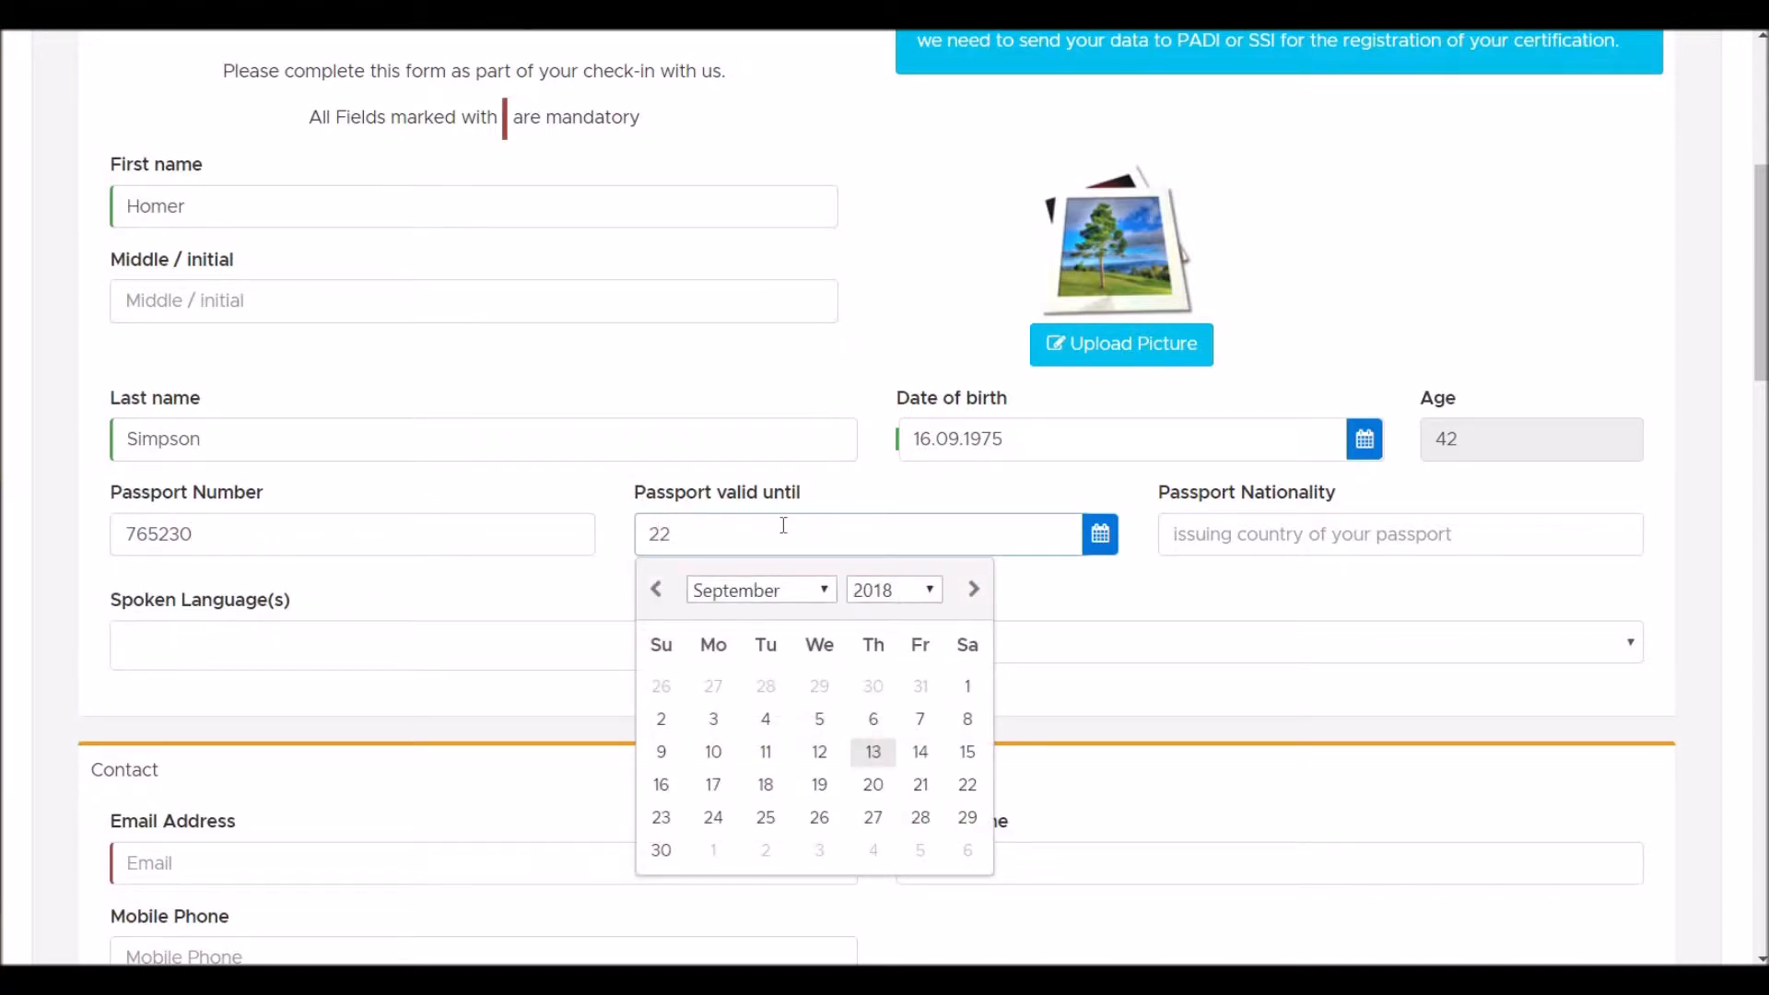
type(".10.2025")
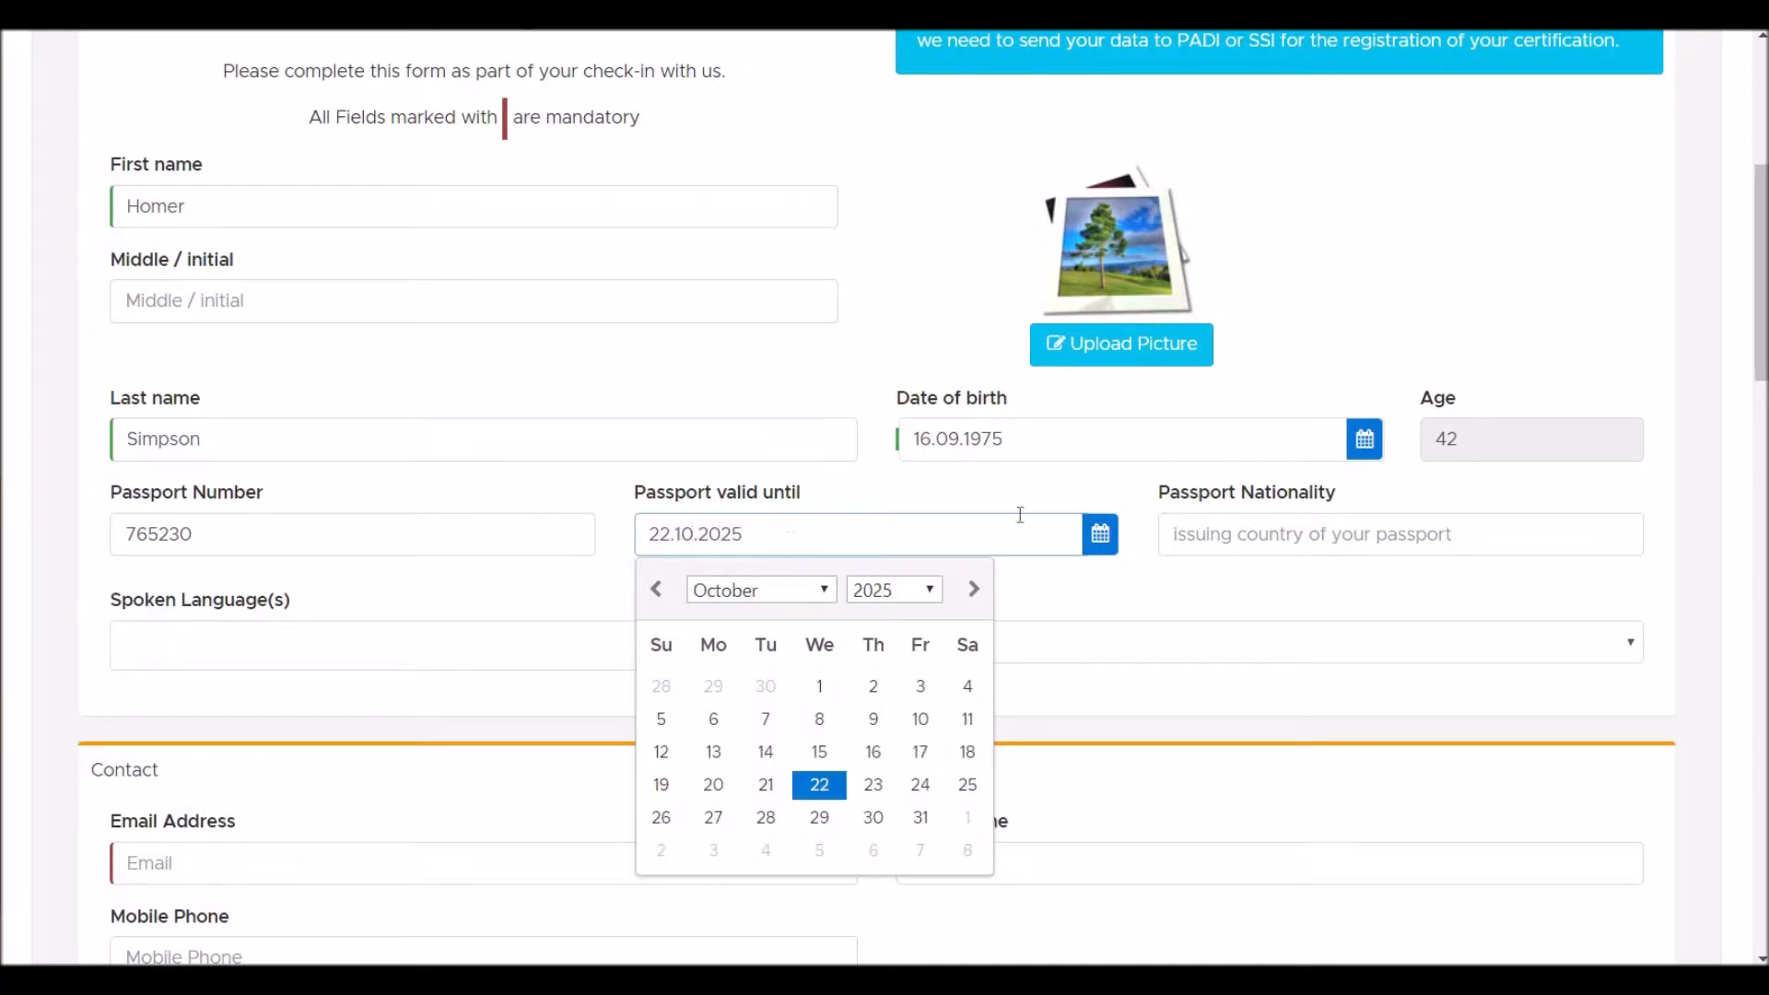
left_click(1324, 537)
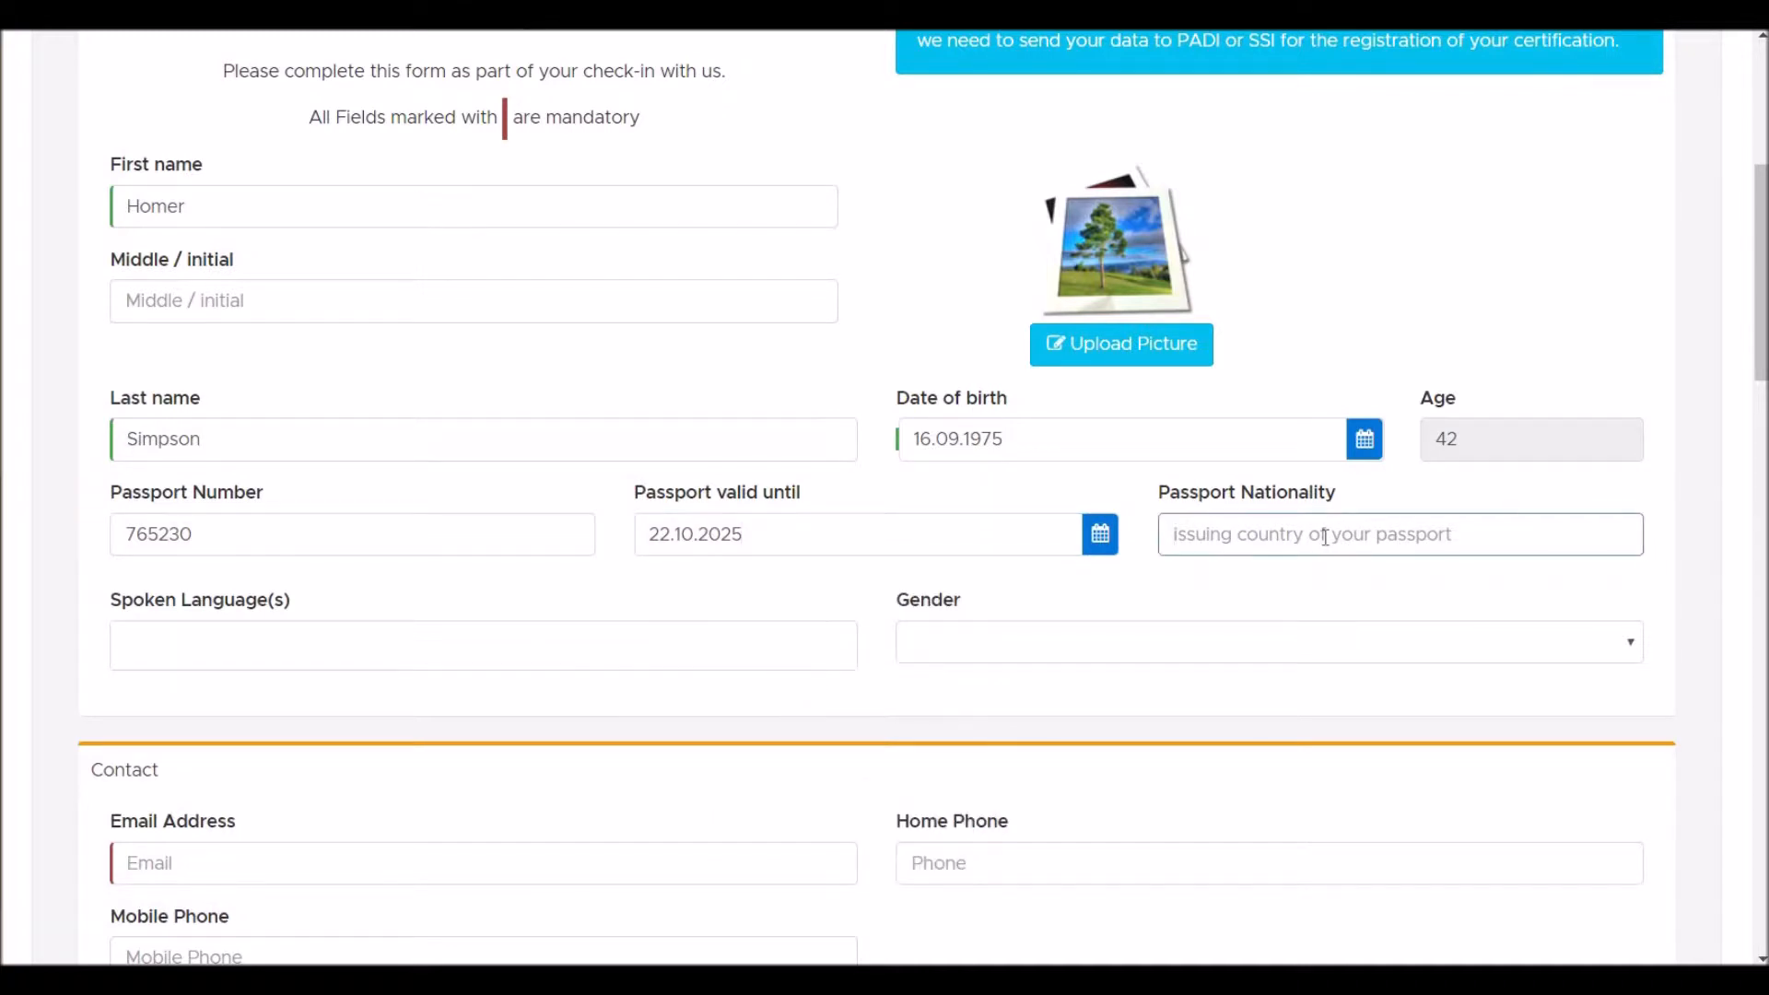
type("USA")
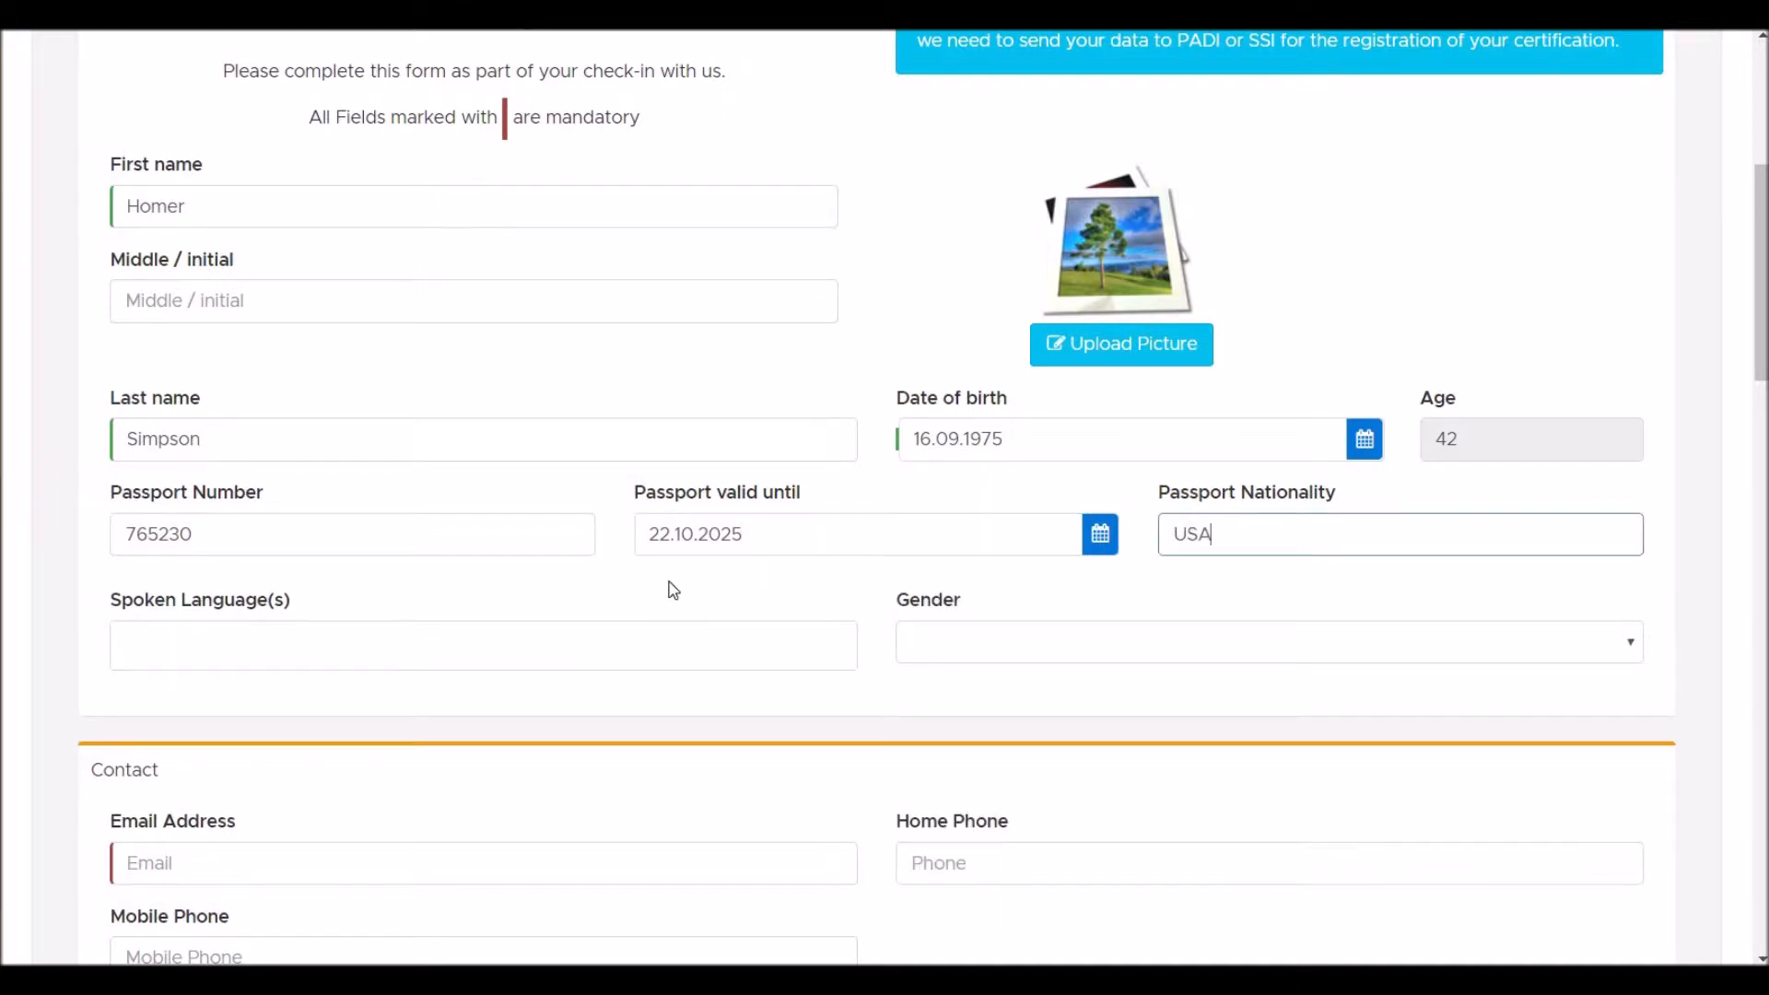
- Add English as a spoken language and set the gender to Male
left_click(601, 638)
type("engl")
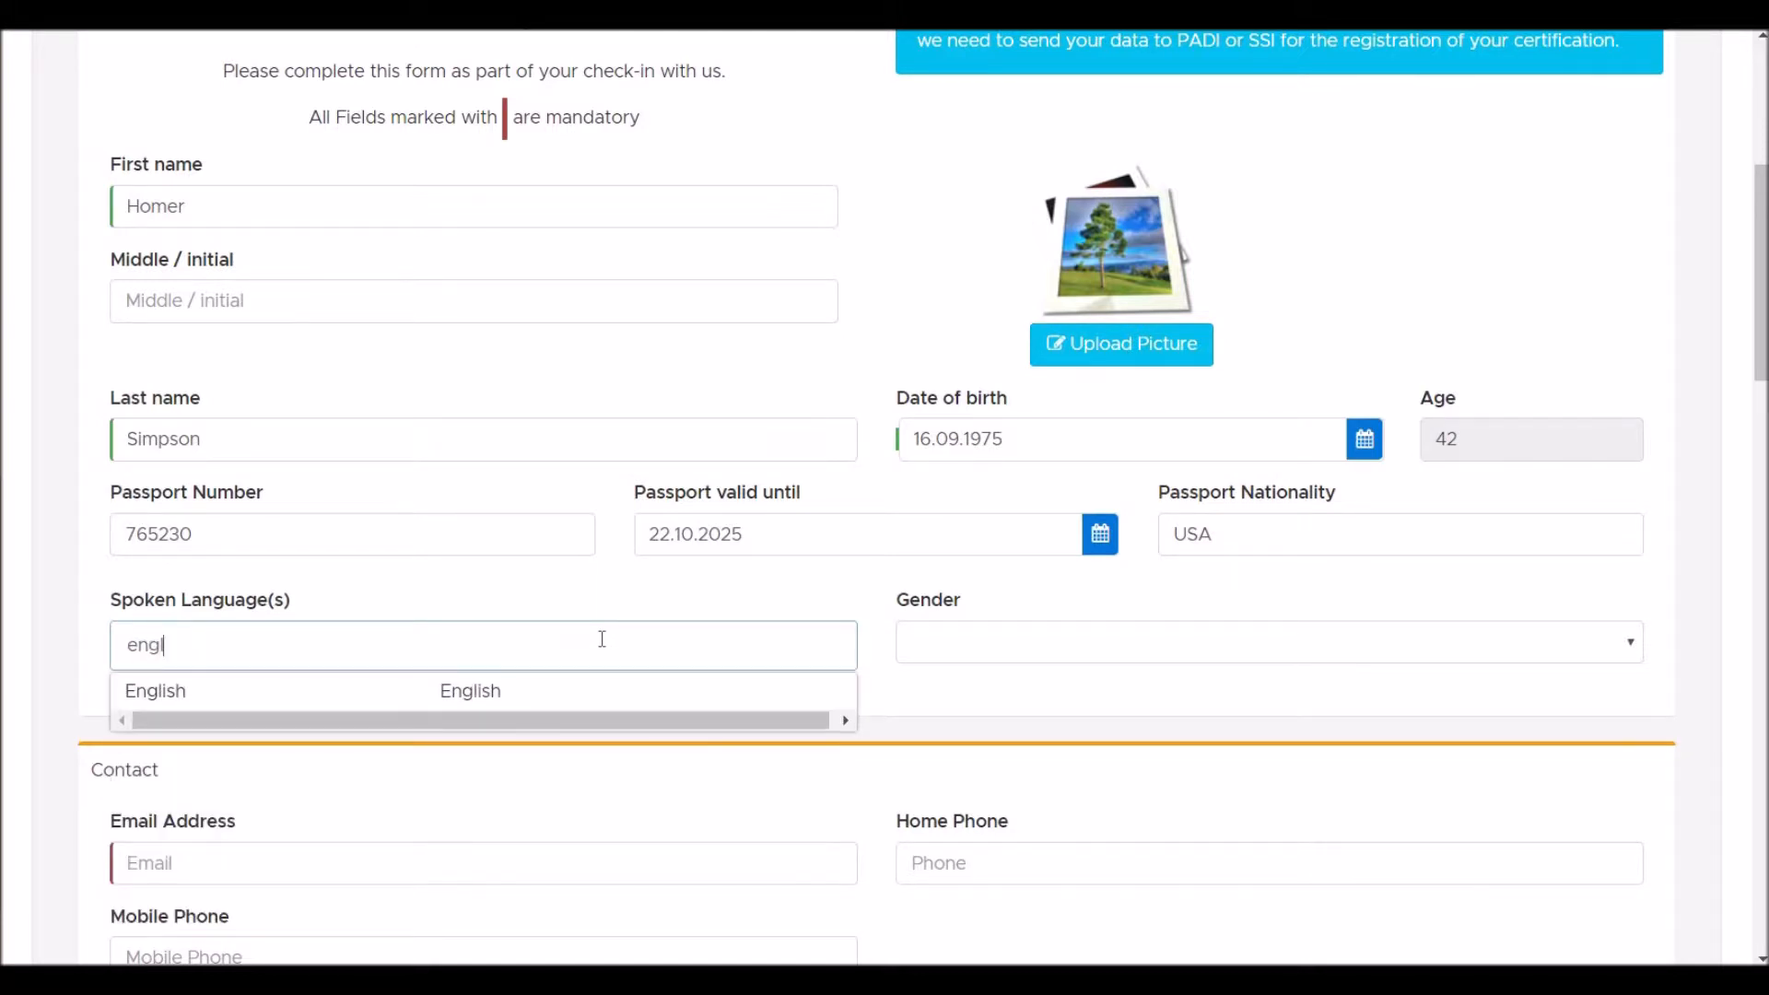
key("Down")
key("Return")
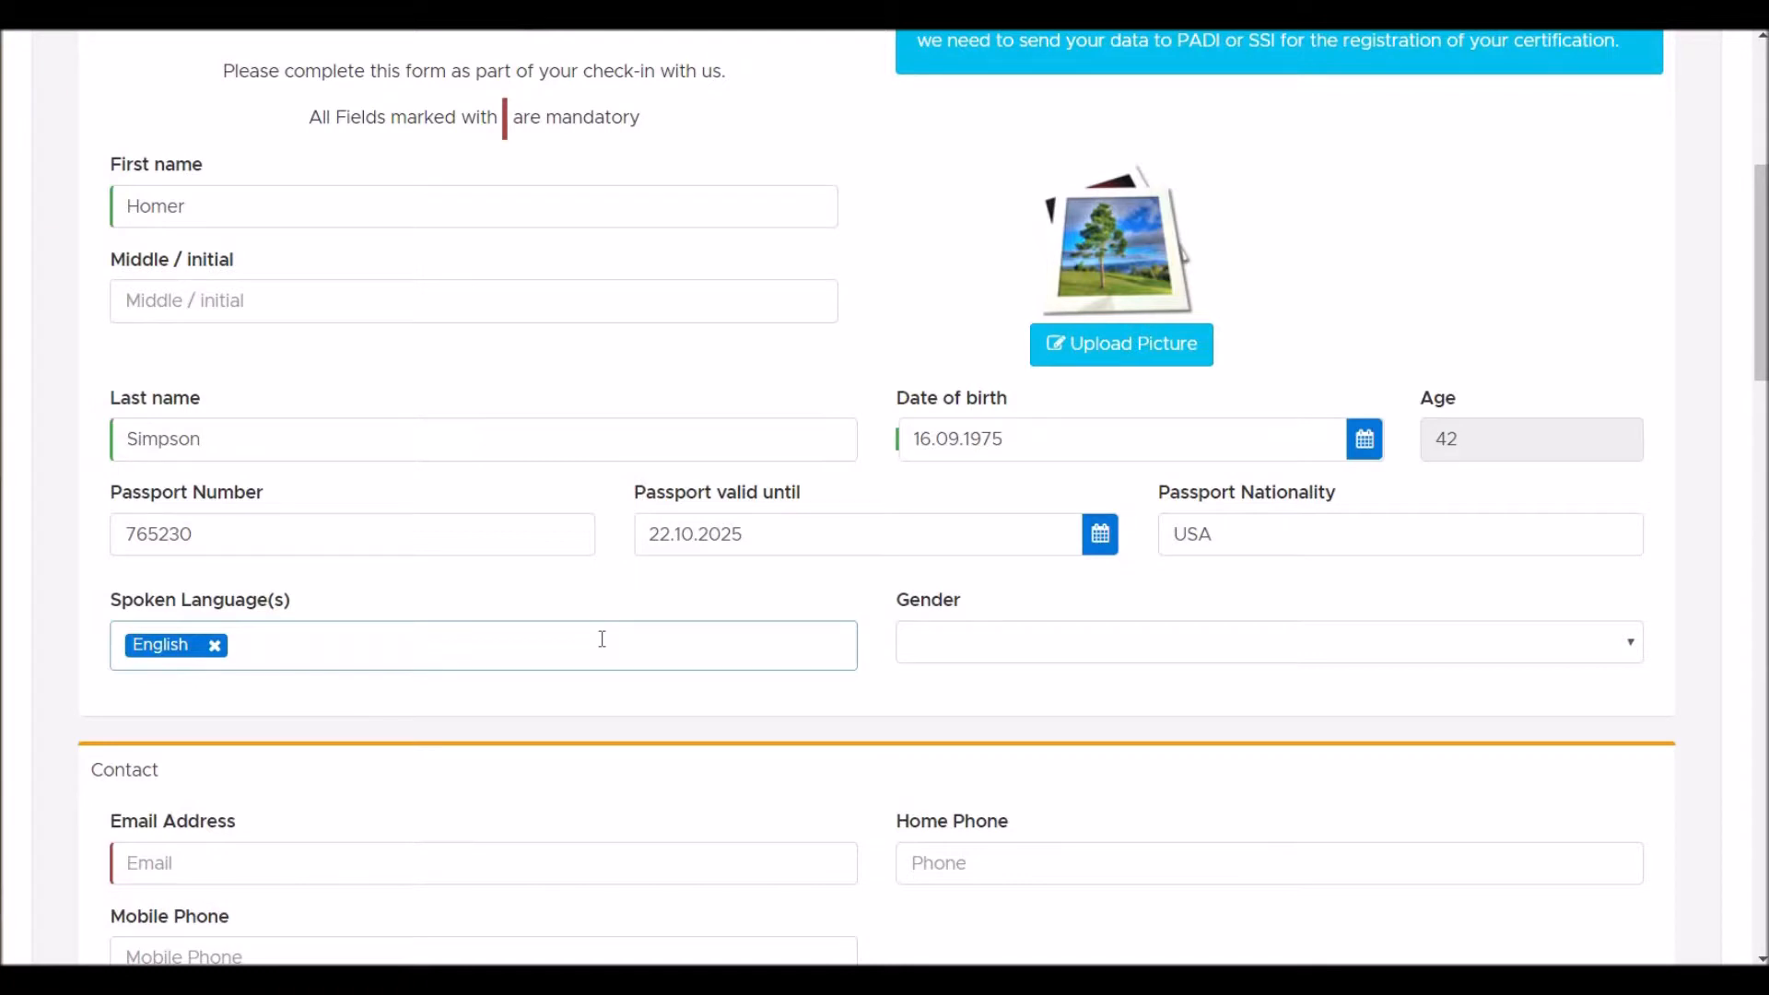
left_click(995, 651)
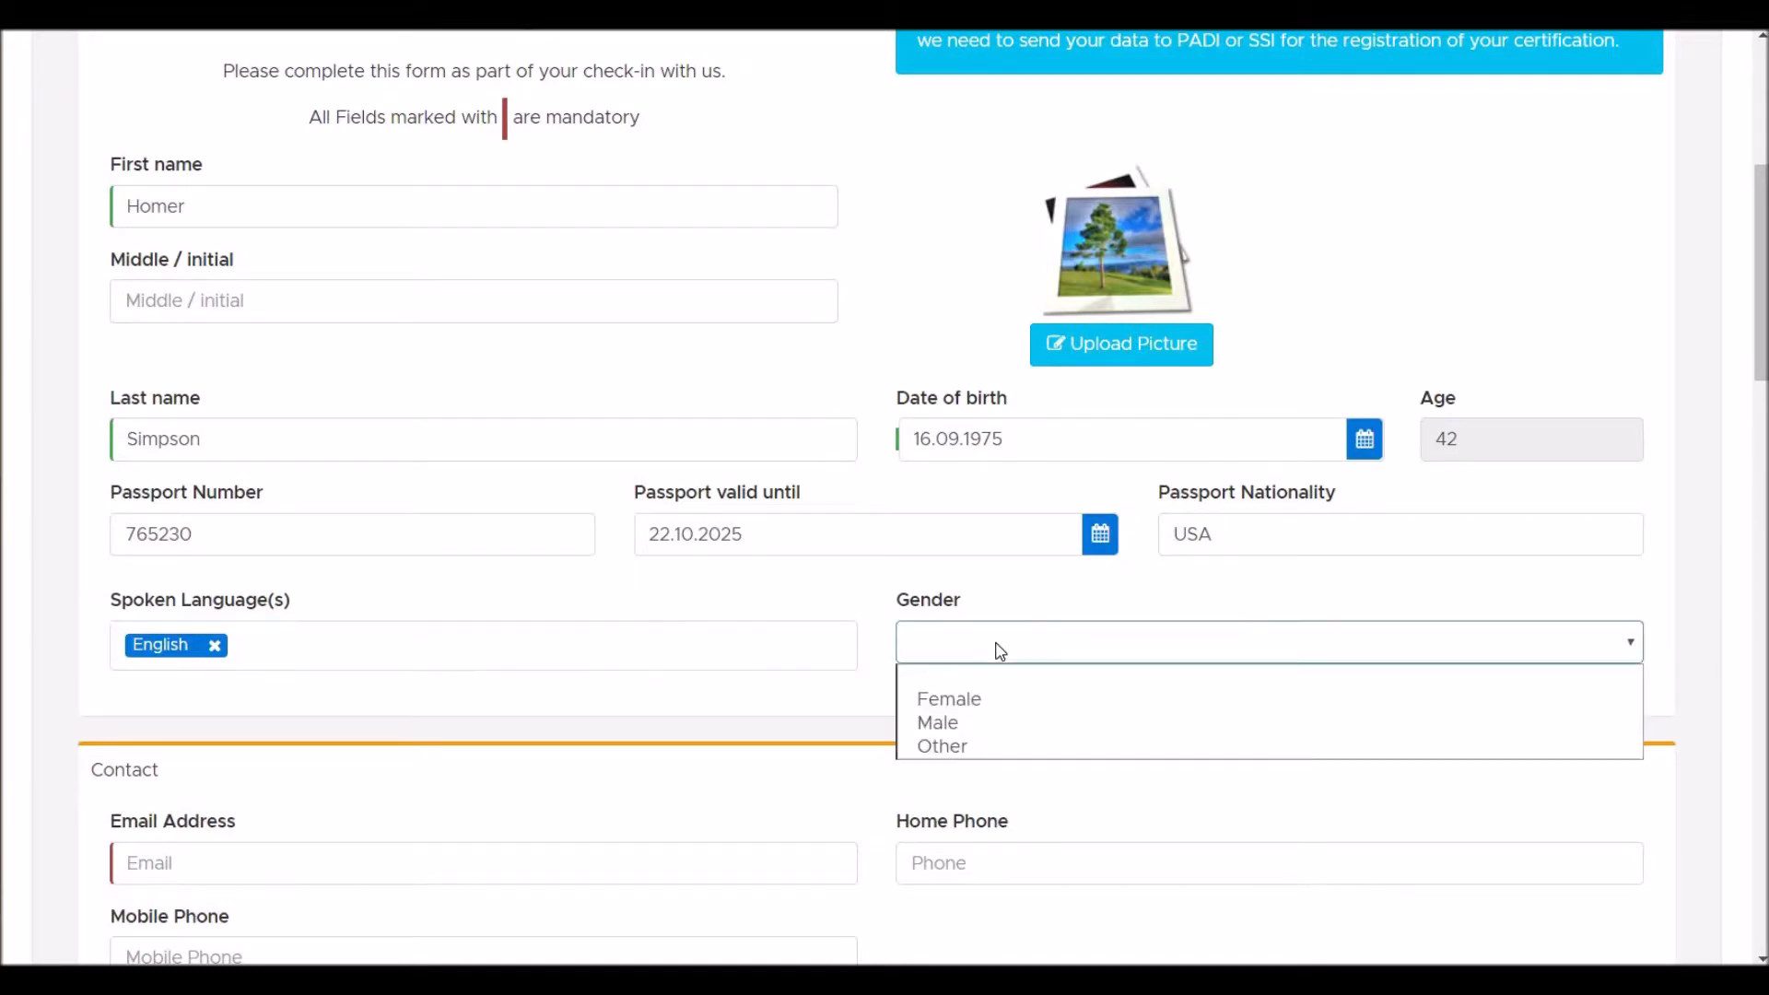
left_click(958, 722)
left_click(302, 870)
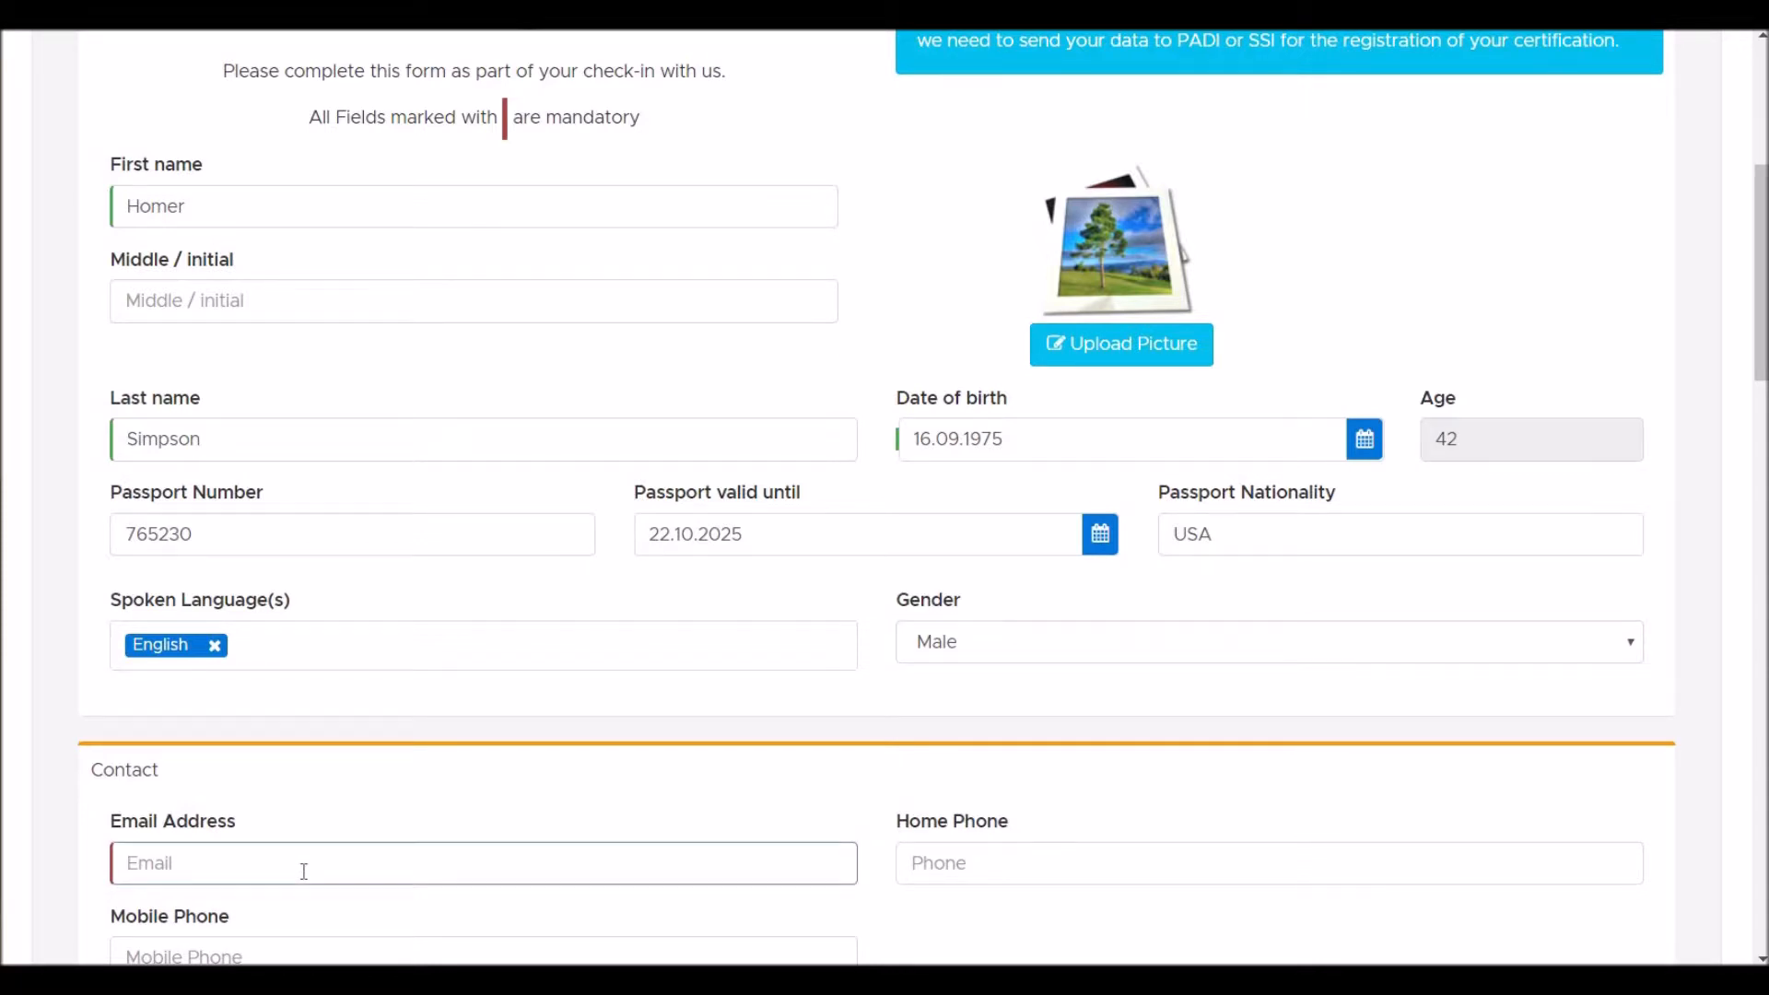
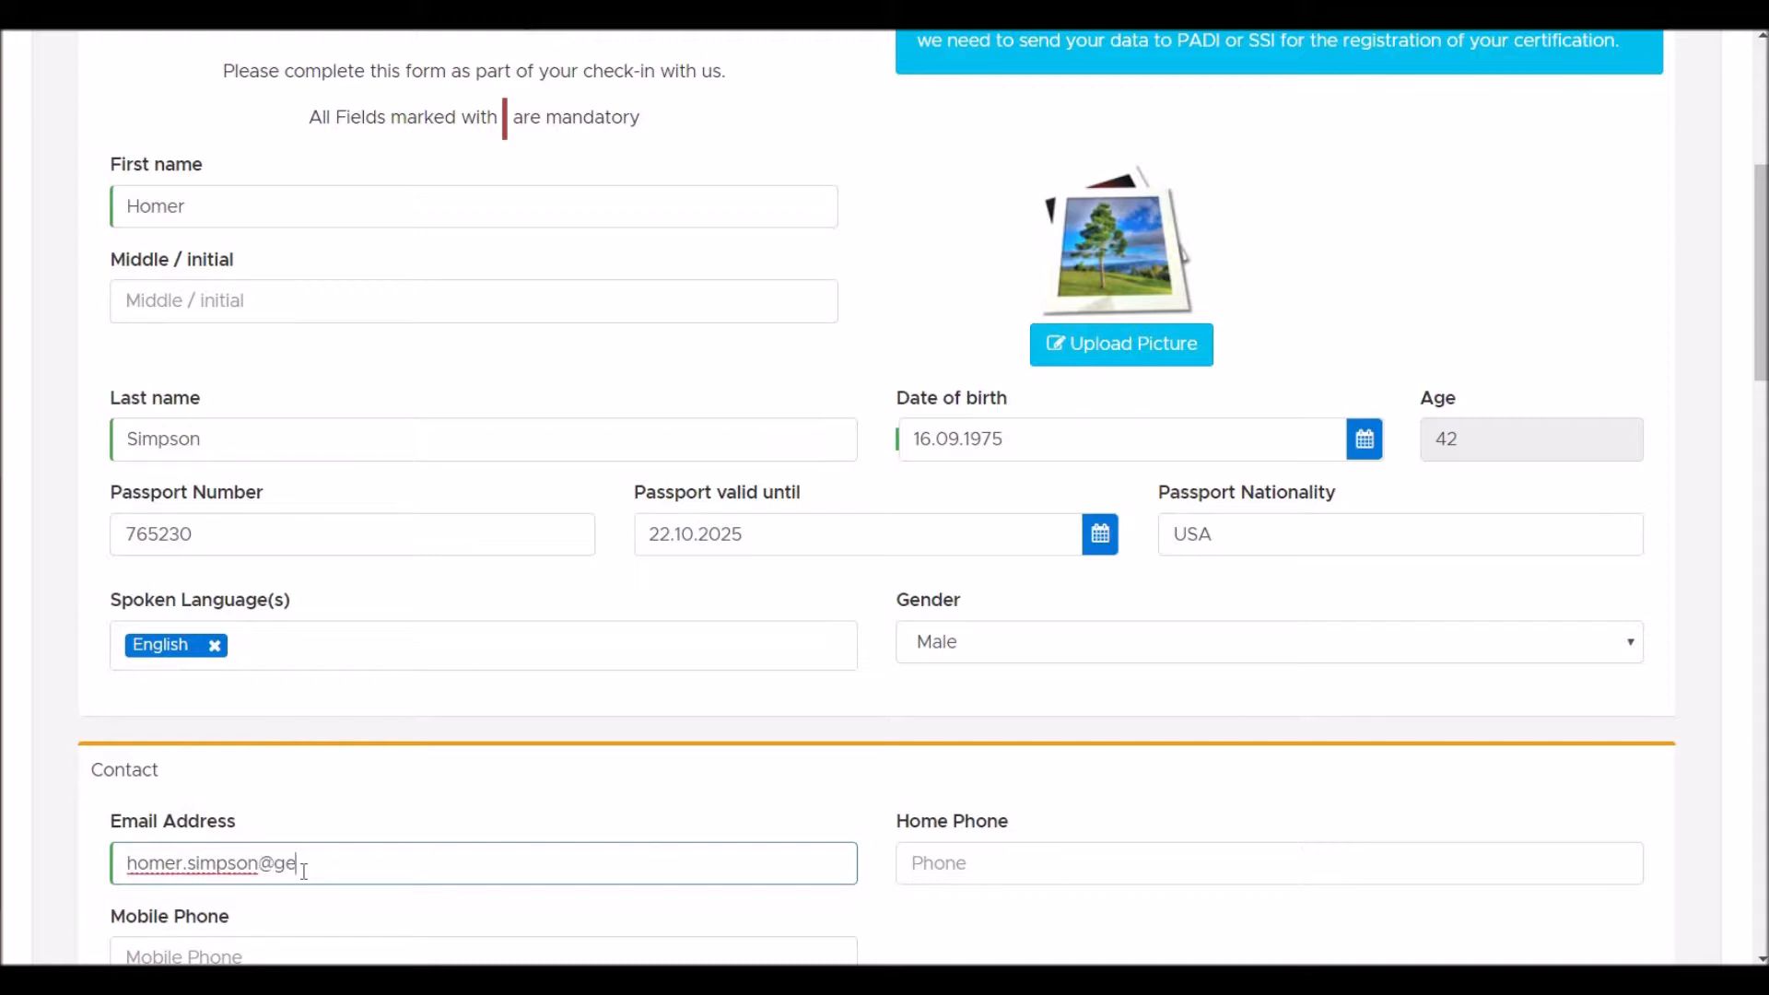
- Fill in the diver's e-mail address and home phone number
key("Tab")
type("+1")
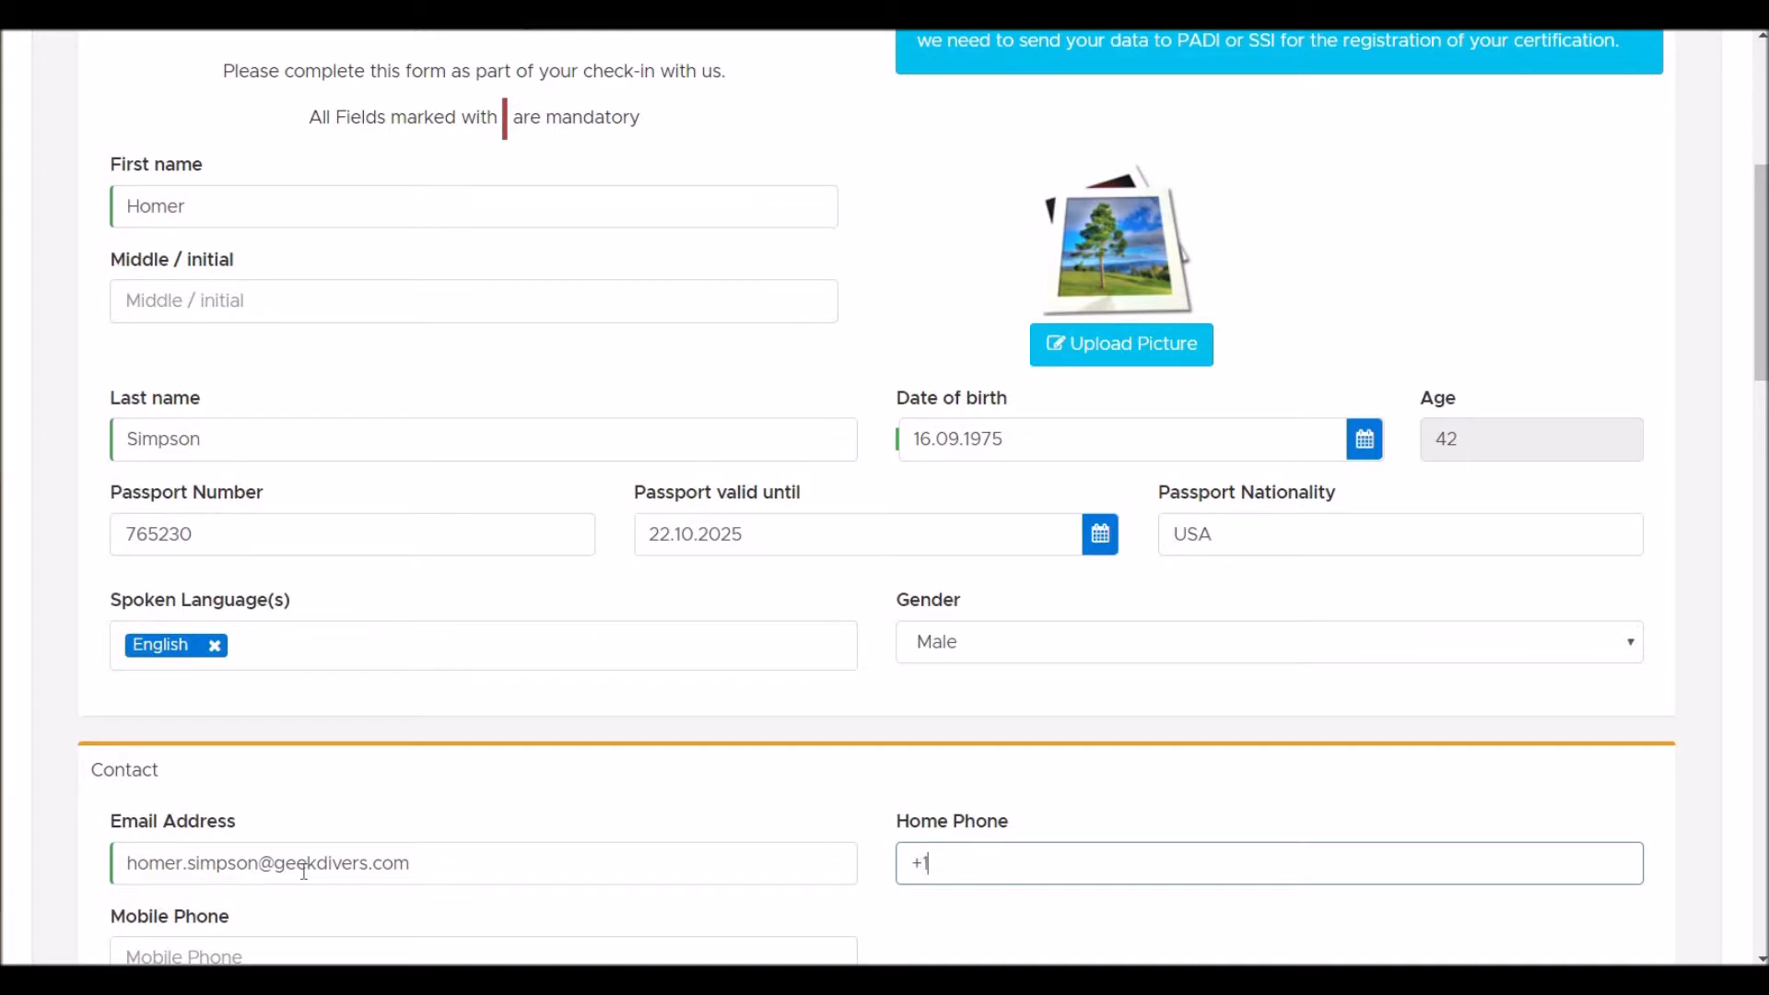
type("23456789")
- Search for the diver's home address and accept the suggestion to auto-fill street, city, state and country
scroll(304, 871, "down", 5)
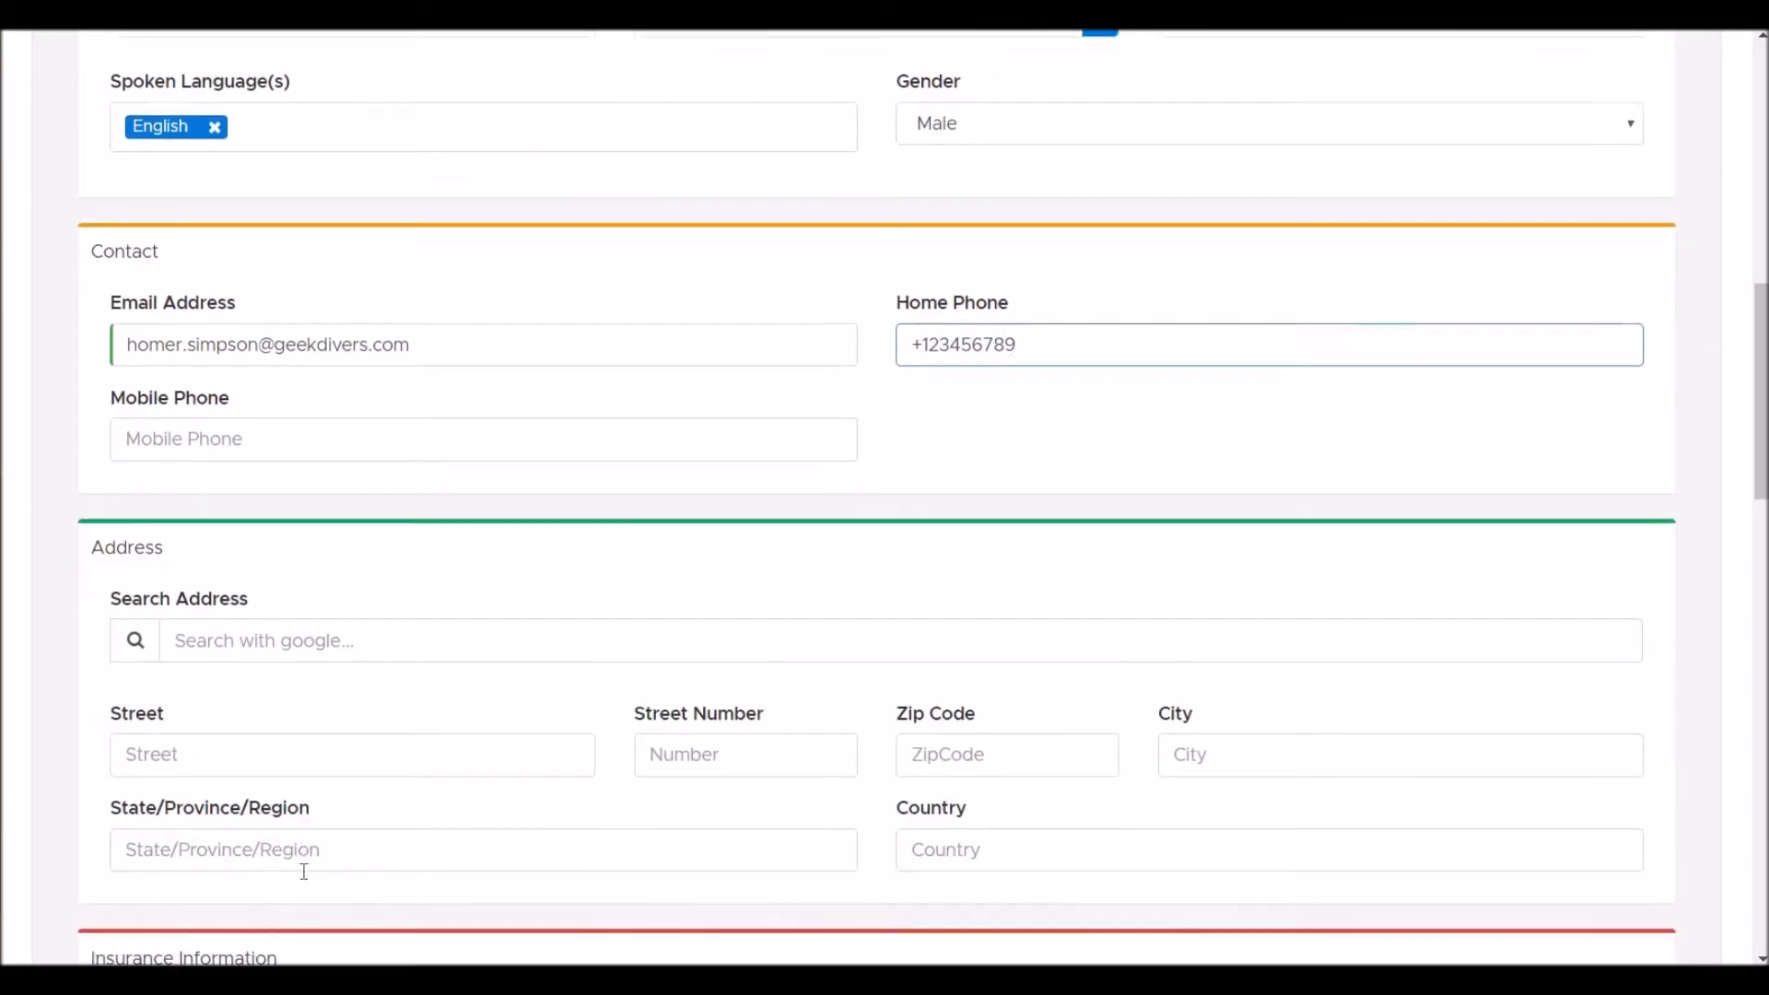
scroll(304, 870, "down", 3)
left_click(334, 414)
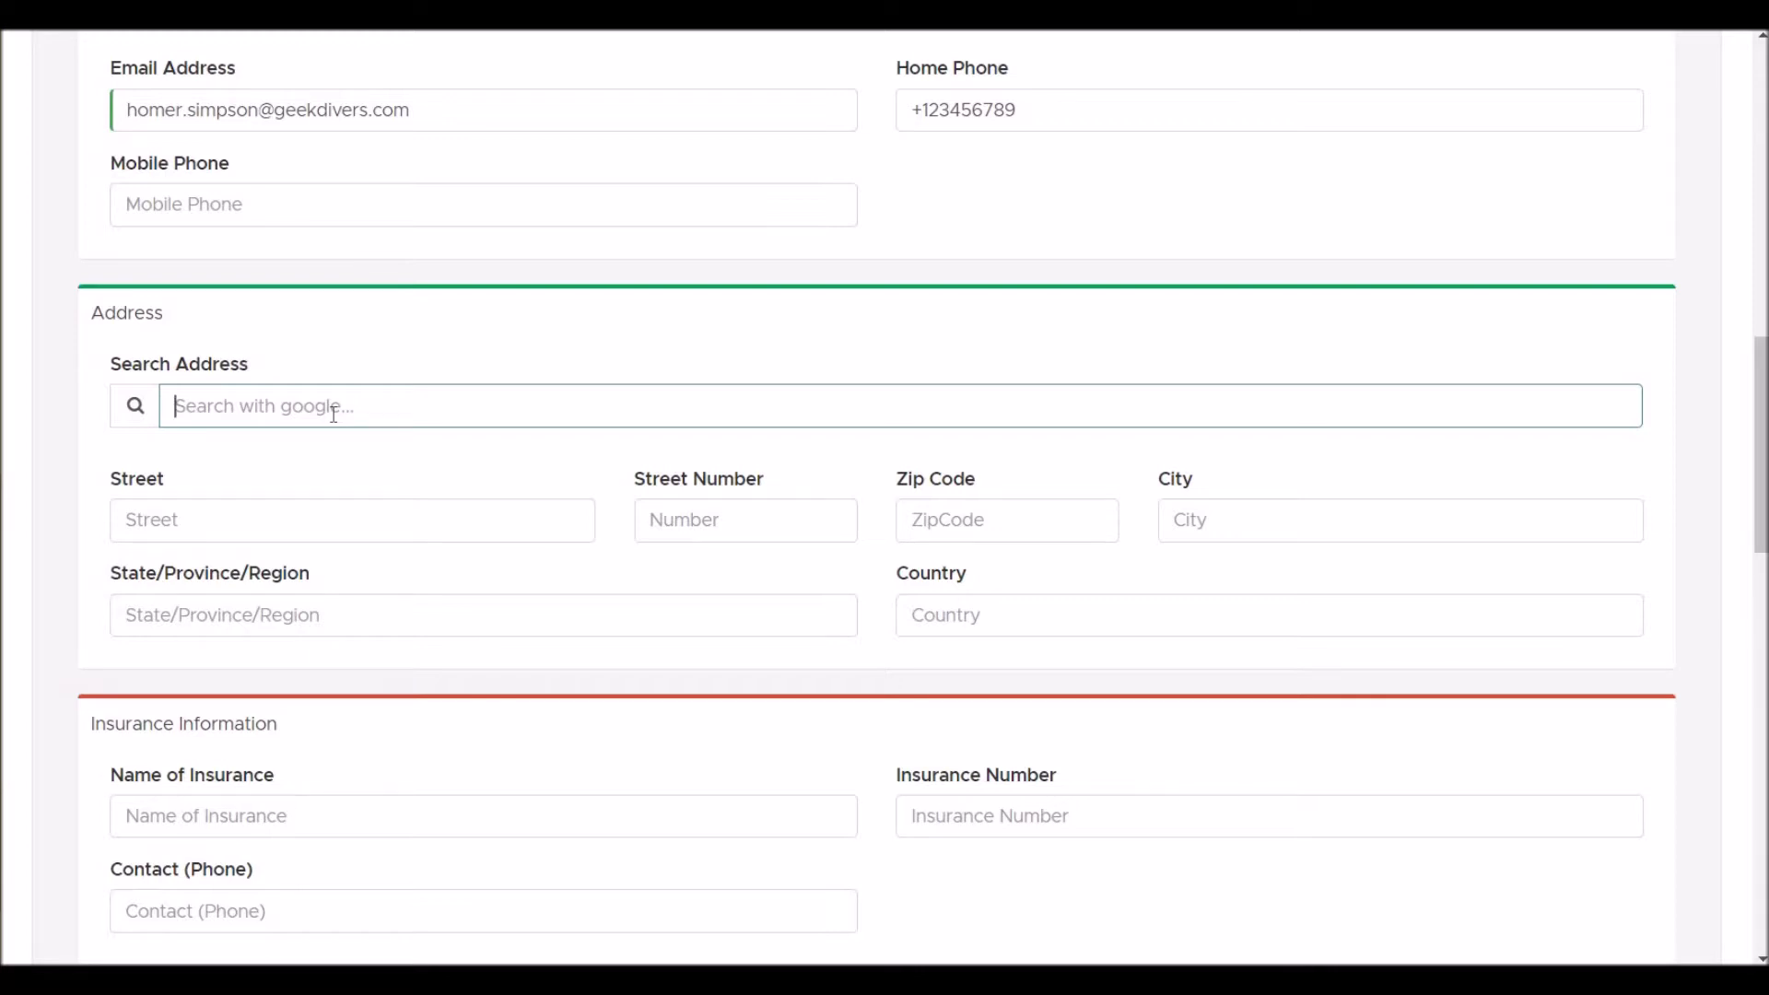
type("holliwood ")
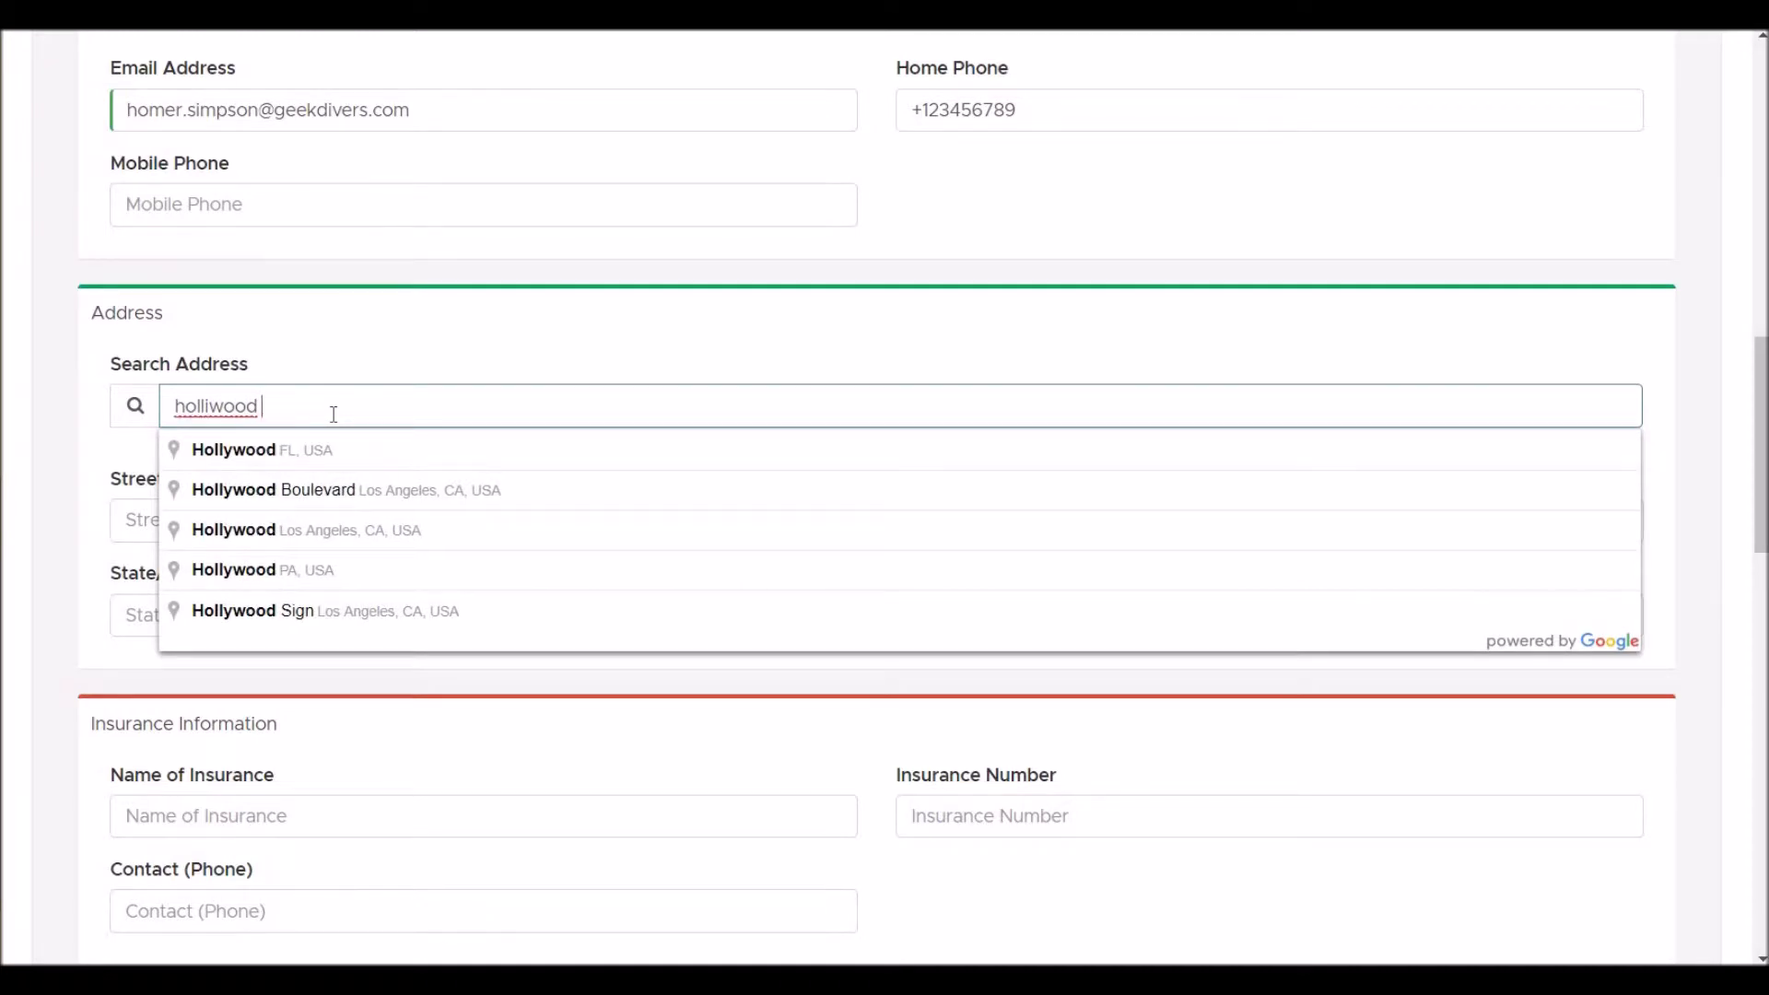
type("blv")
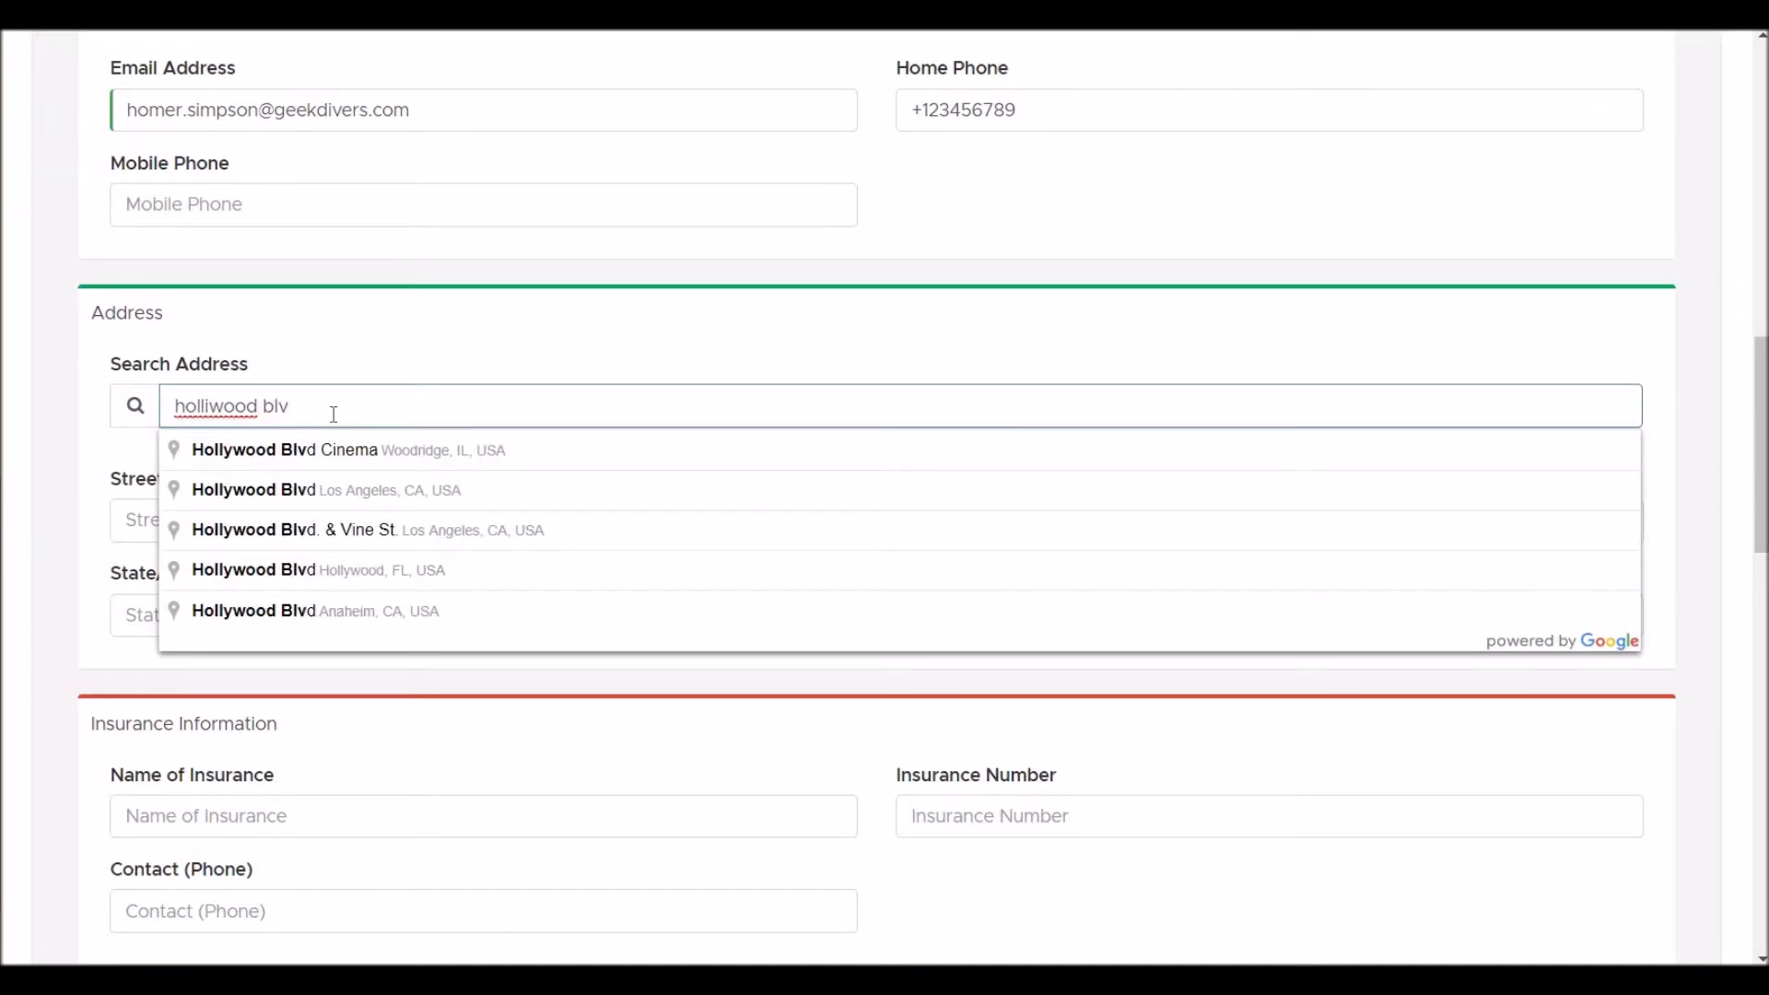
key("Down")
key("Down")
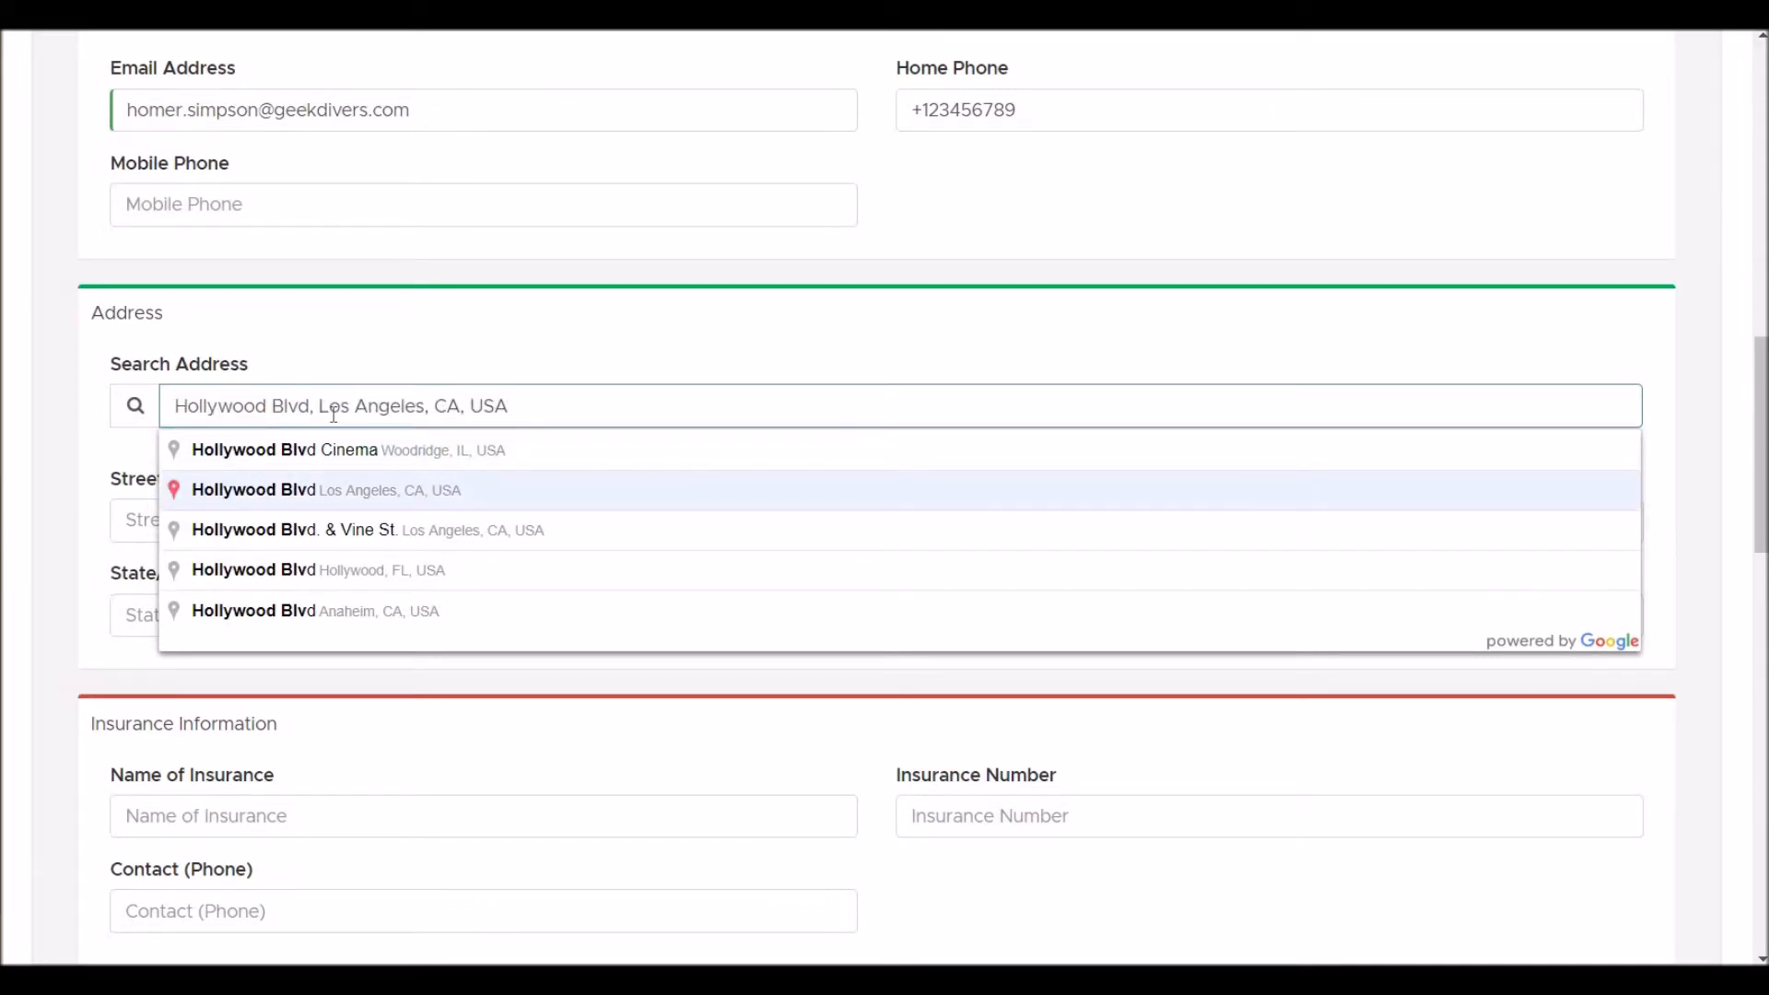
key("Return")
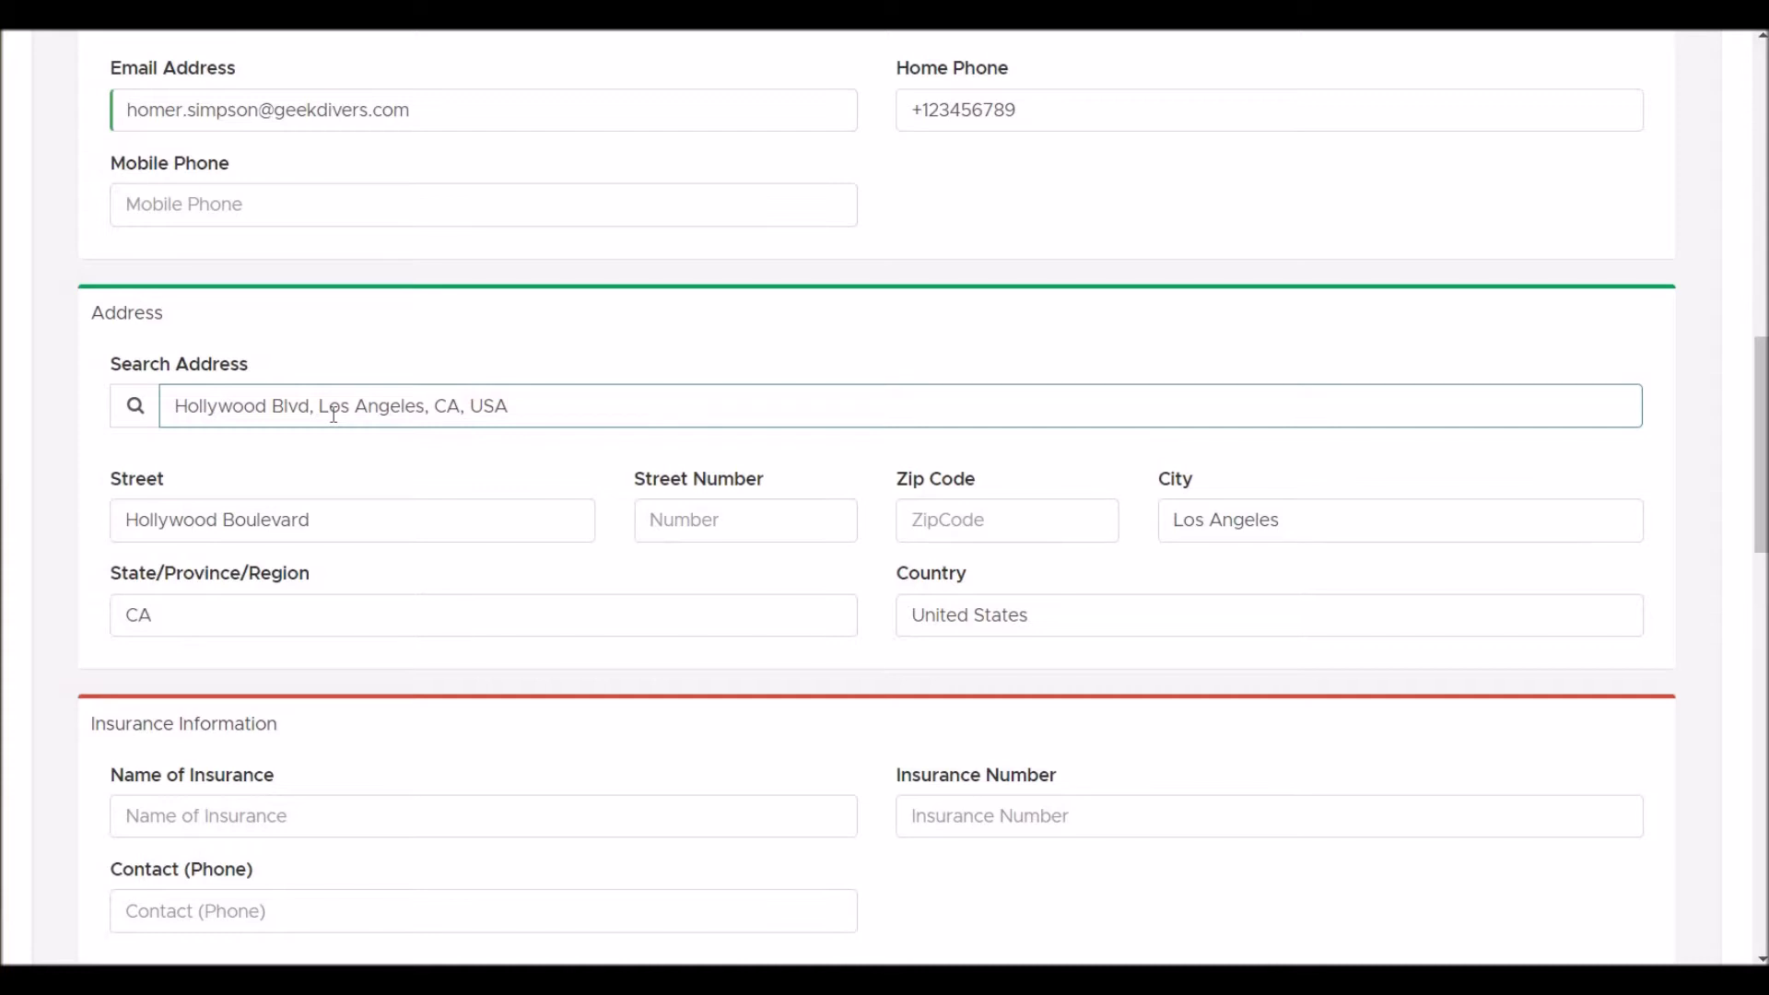
- Enter DAN as the insurance company along with the insurance number
scroll(333, 413, "down", 3)
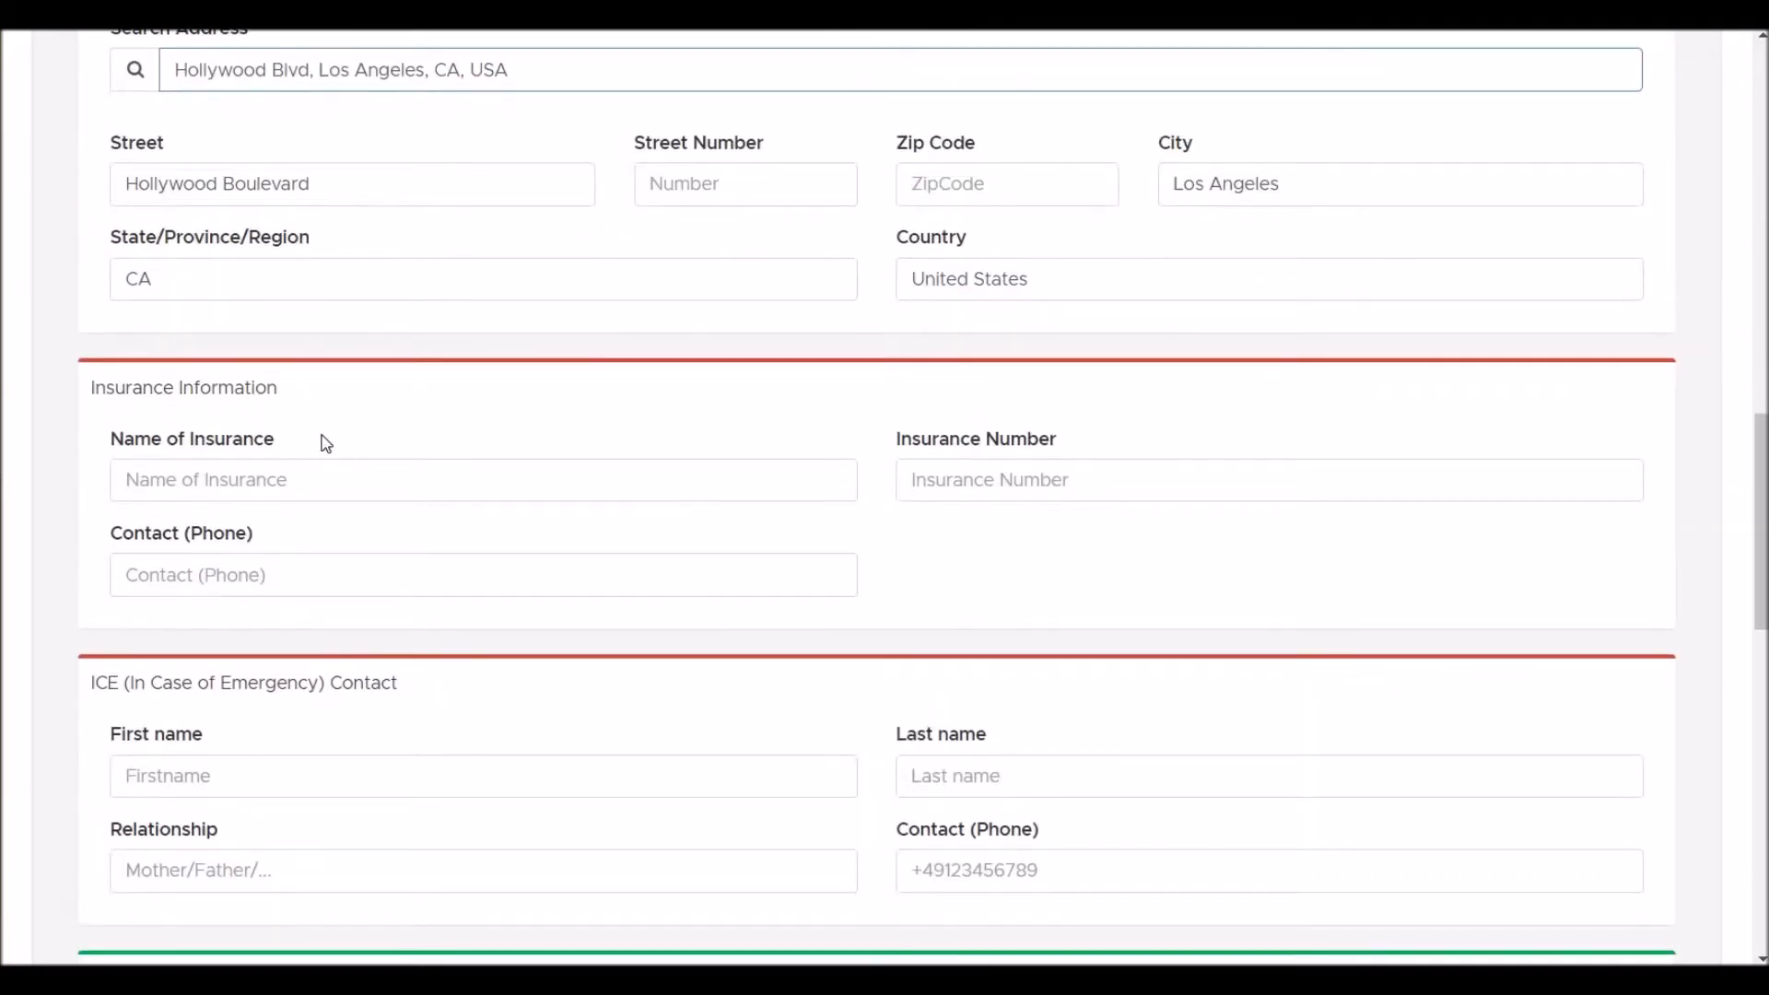
left_click(307, 463)
type("DAN")
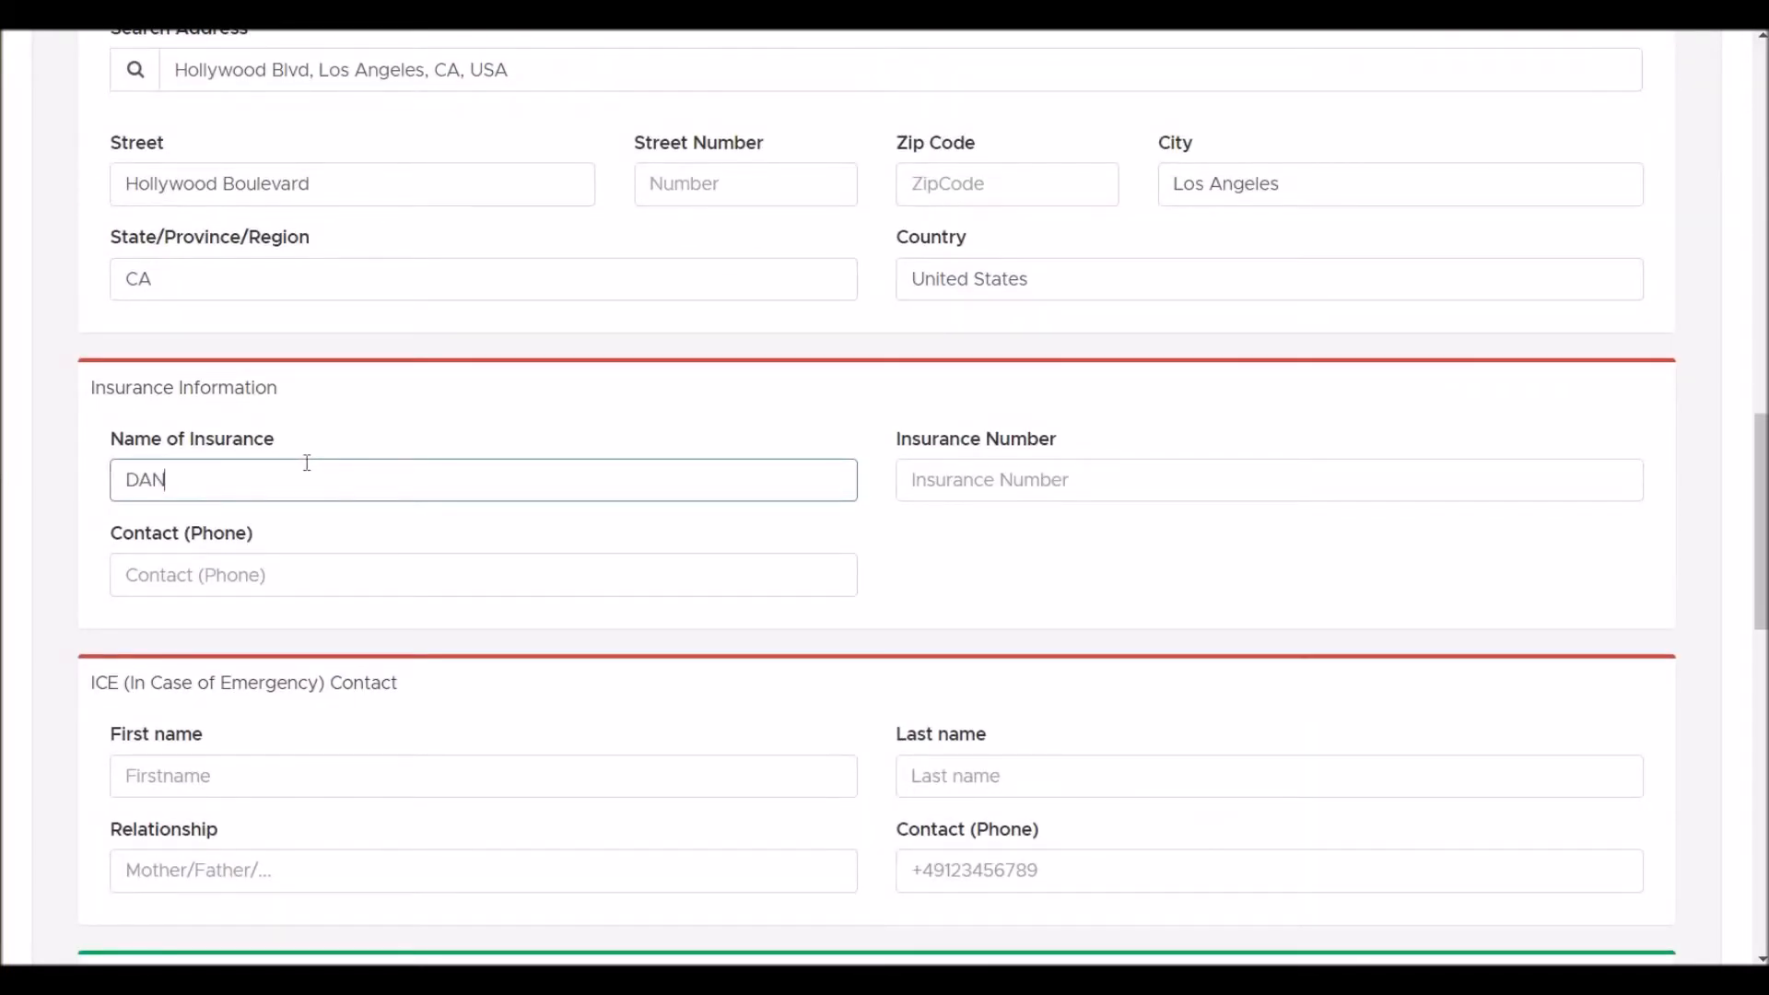
key("Tab")
type("123456")
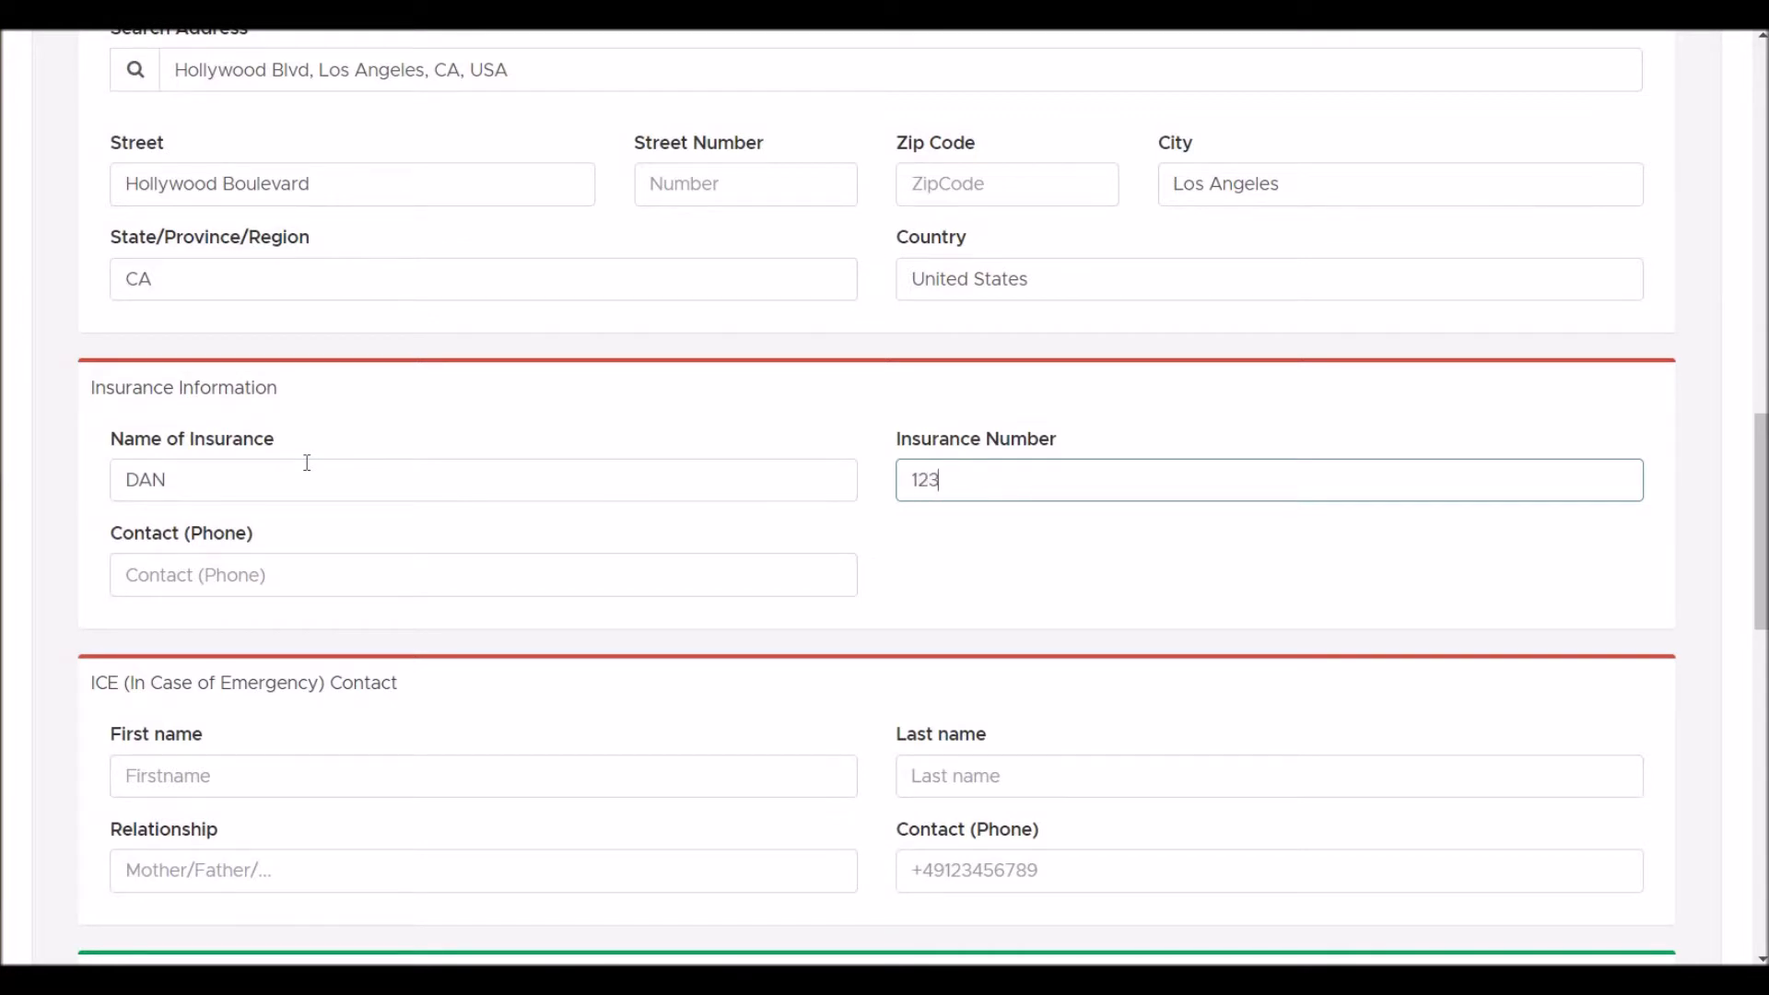
- Fill in the emergency contact's first and last name, relationship 'Wife' and phone number
left_click(213, 778)
scroll(214, 783, "down", 3)
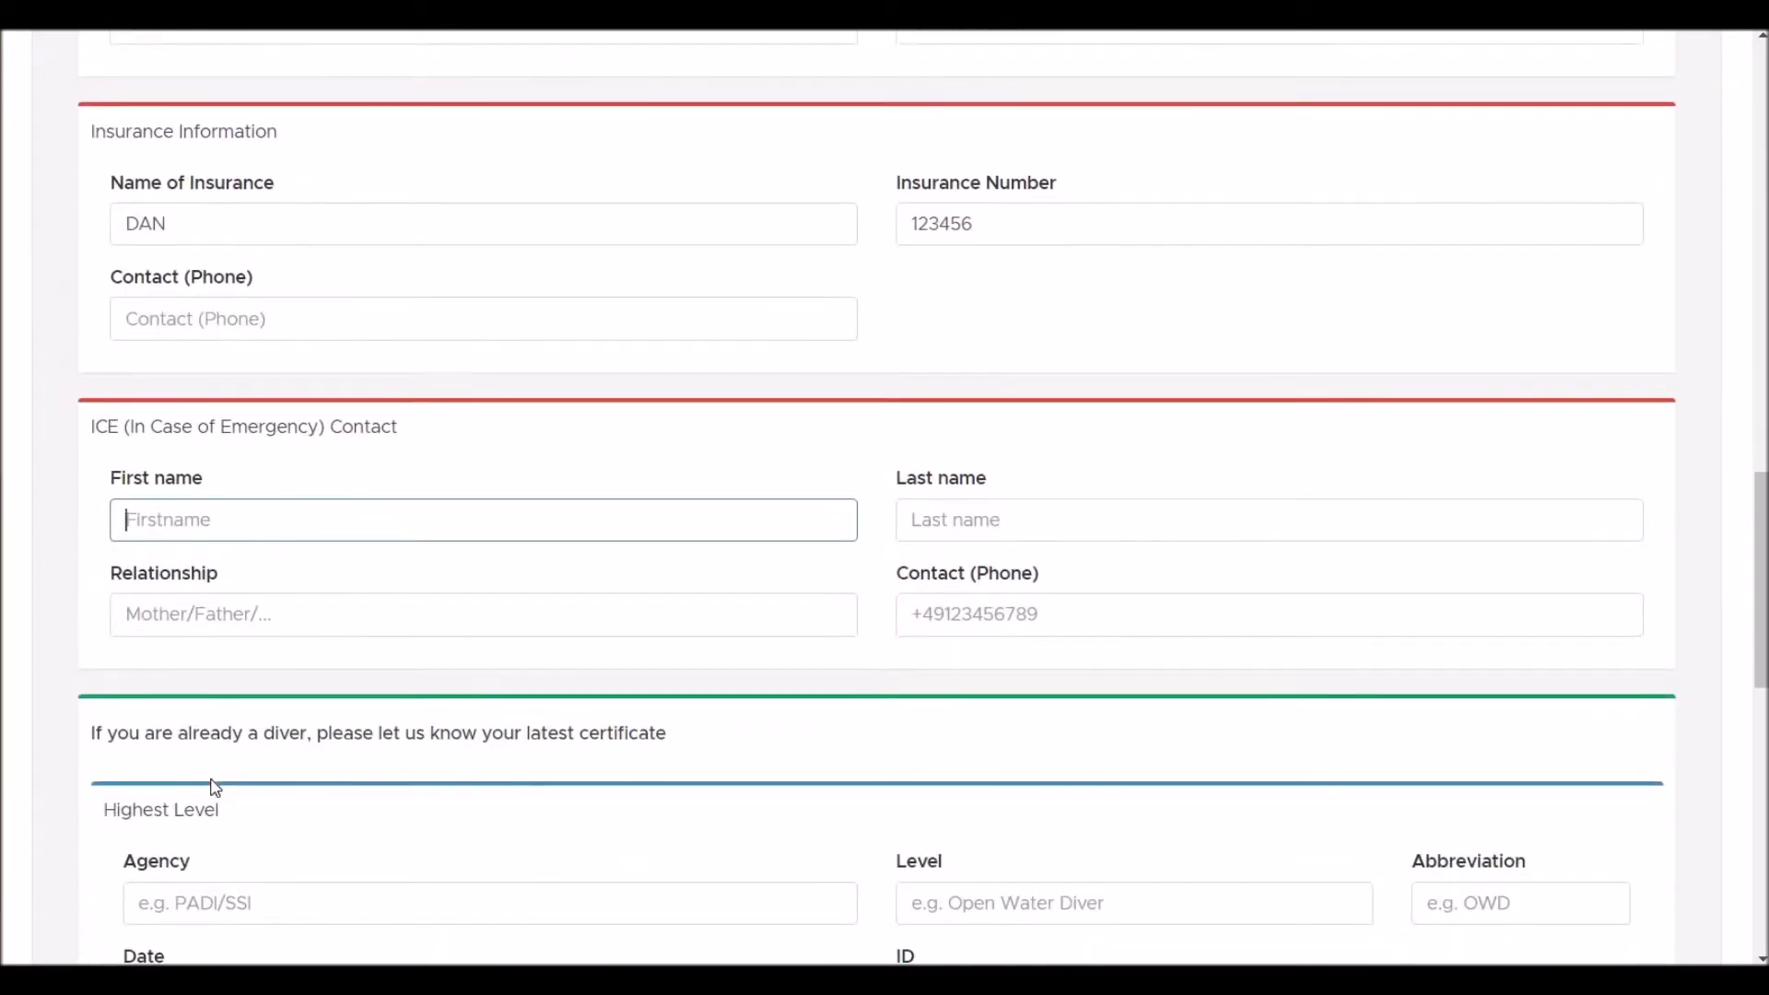
type("Marge")
key("Tab")
type("Simpson")
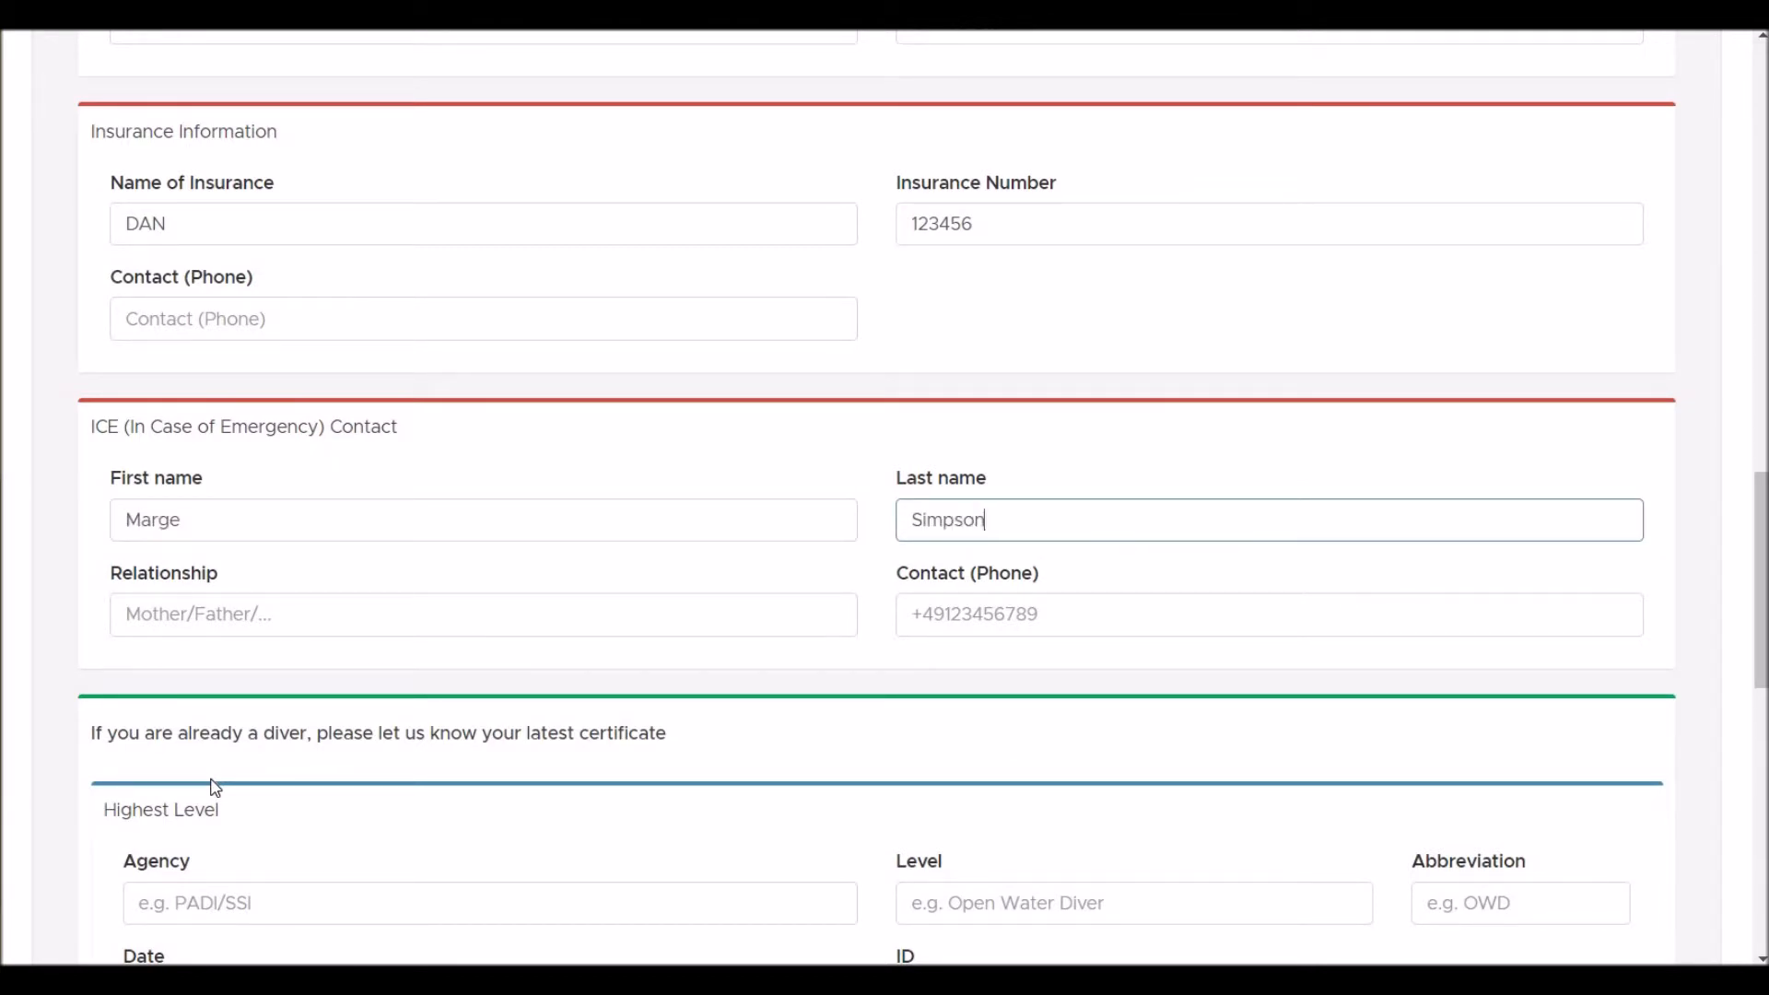
key("Tab")
type("Wife")
key("Tab")
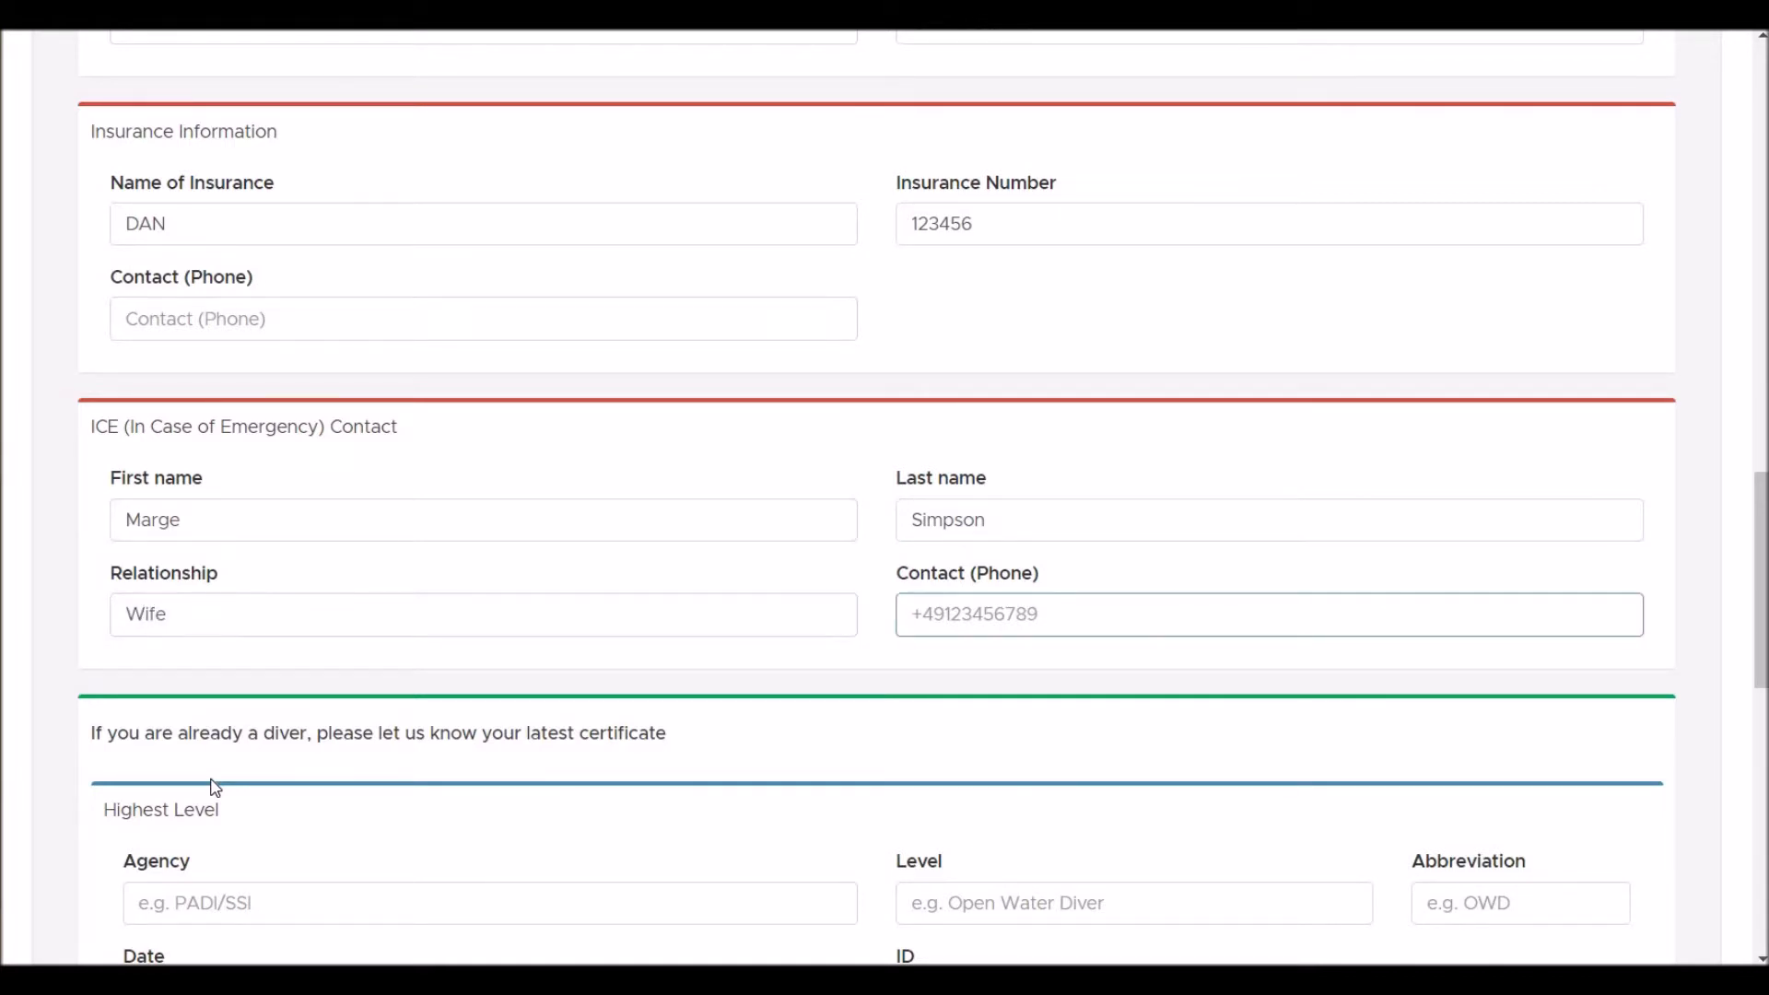
type("+12345678")
- Set the certificate to PADI - Open Water Diver (OWD) from the agency suggestions
scroll(215, 788, "down", 4)
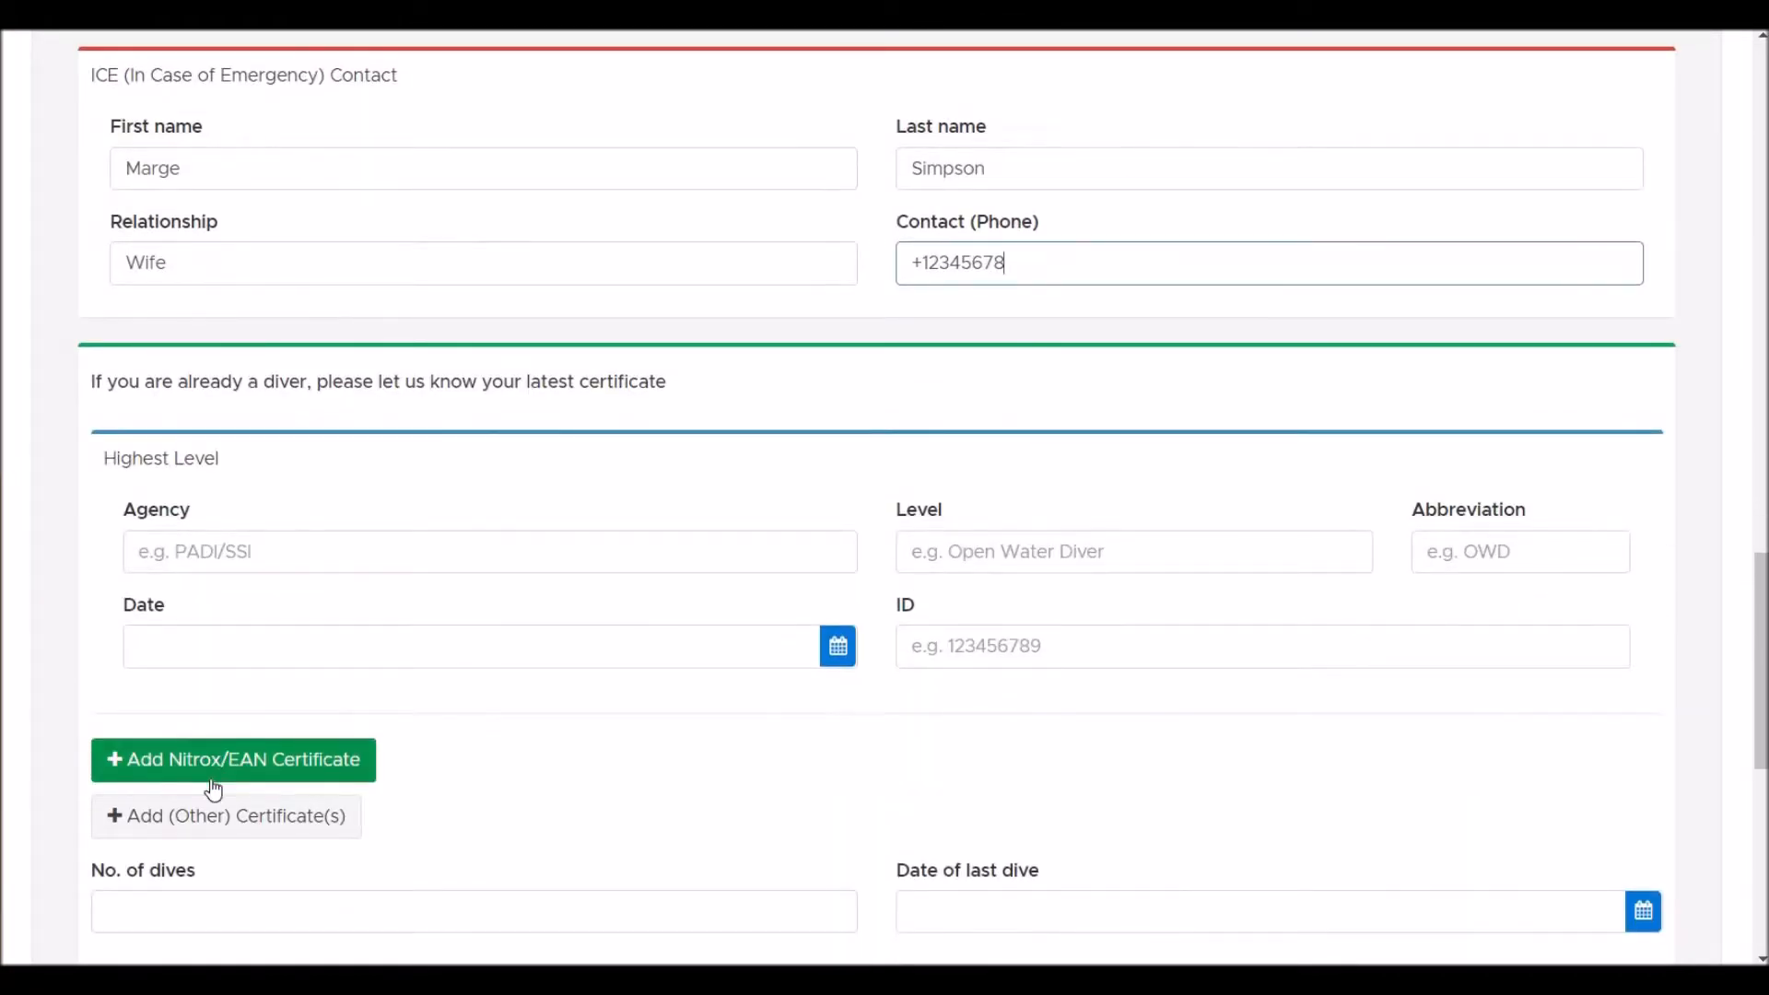
left_click(435, 545)
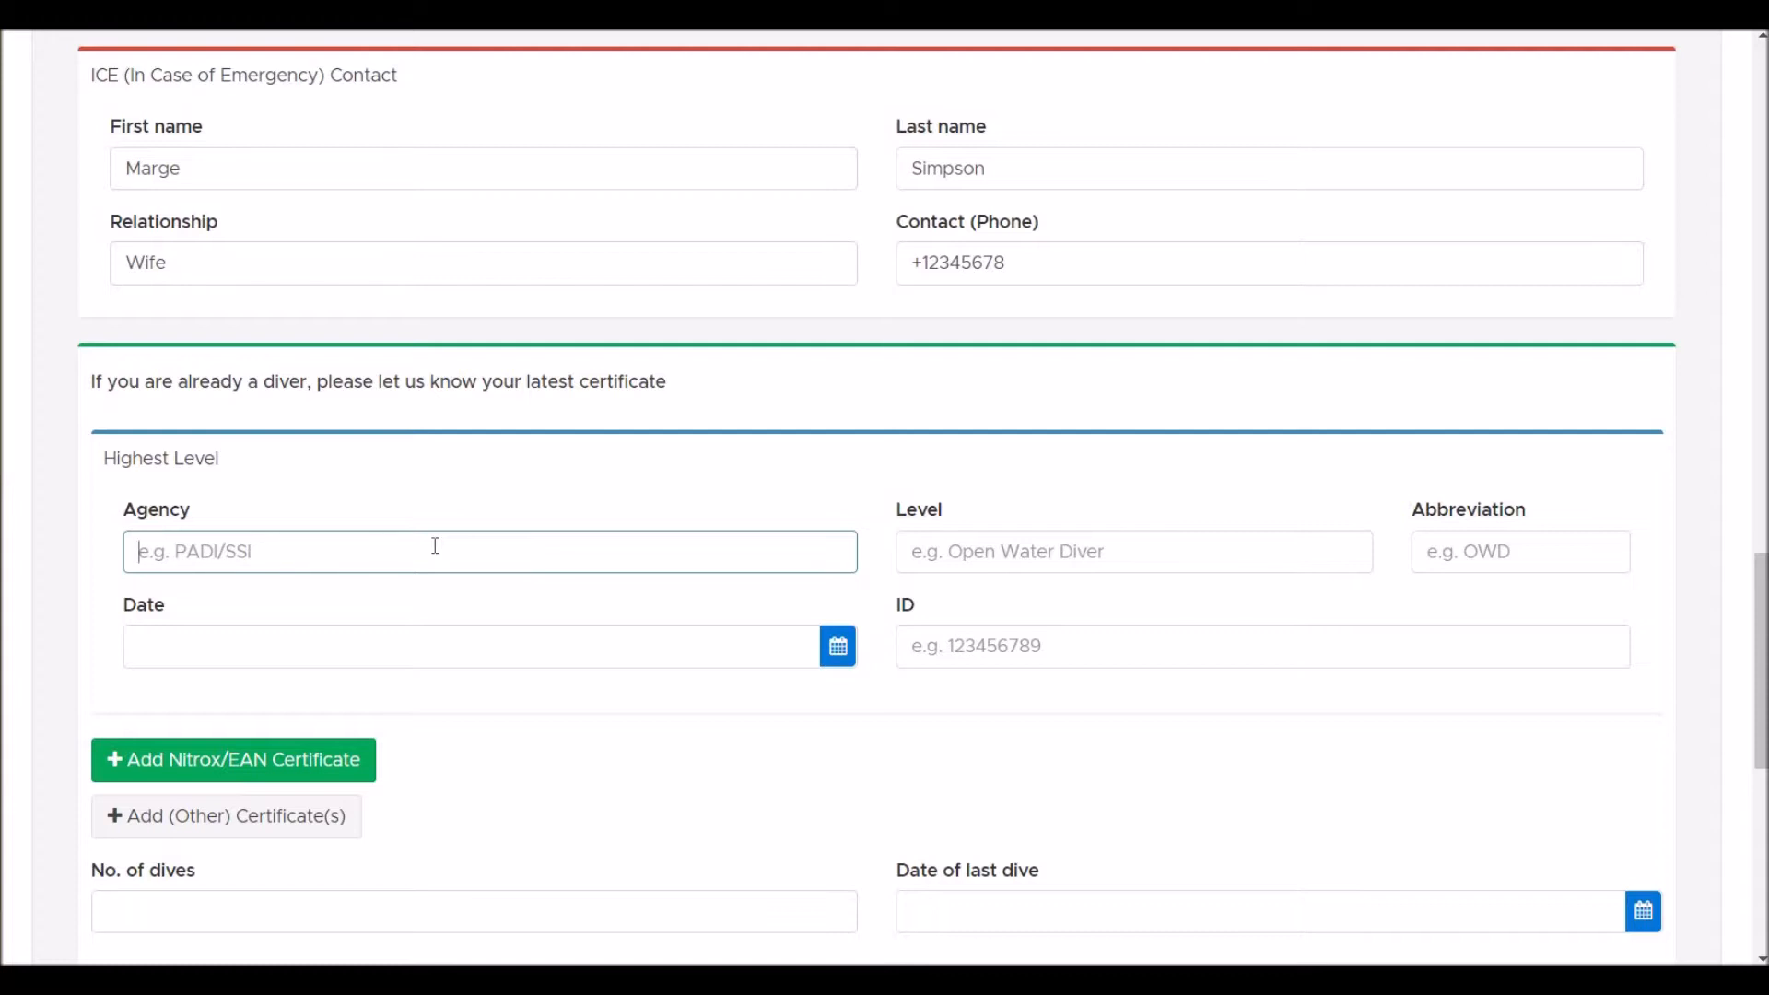
type("PADI")
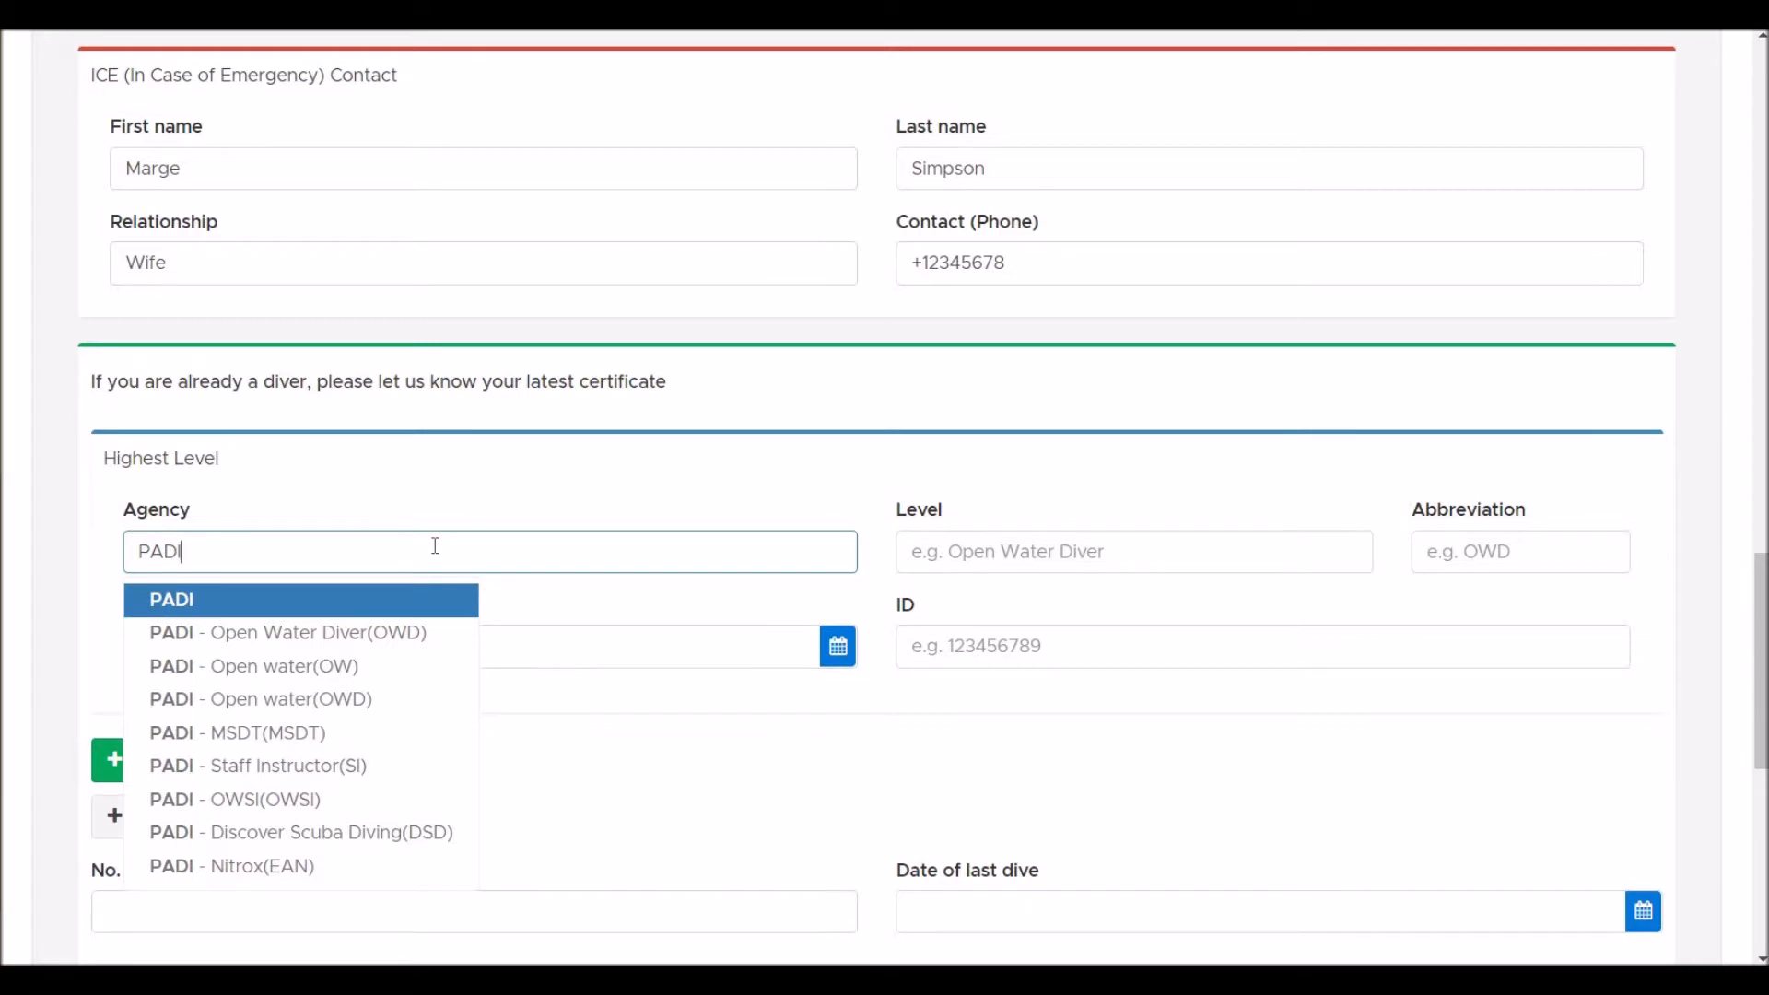
key("Down")
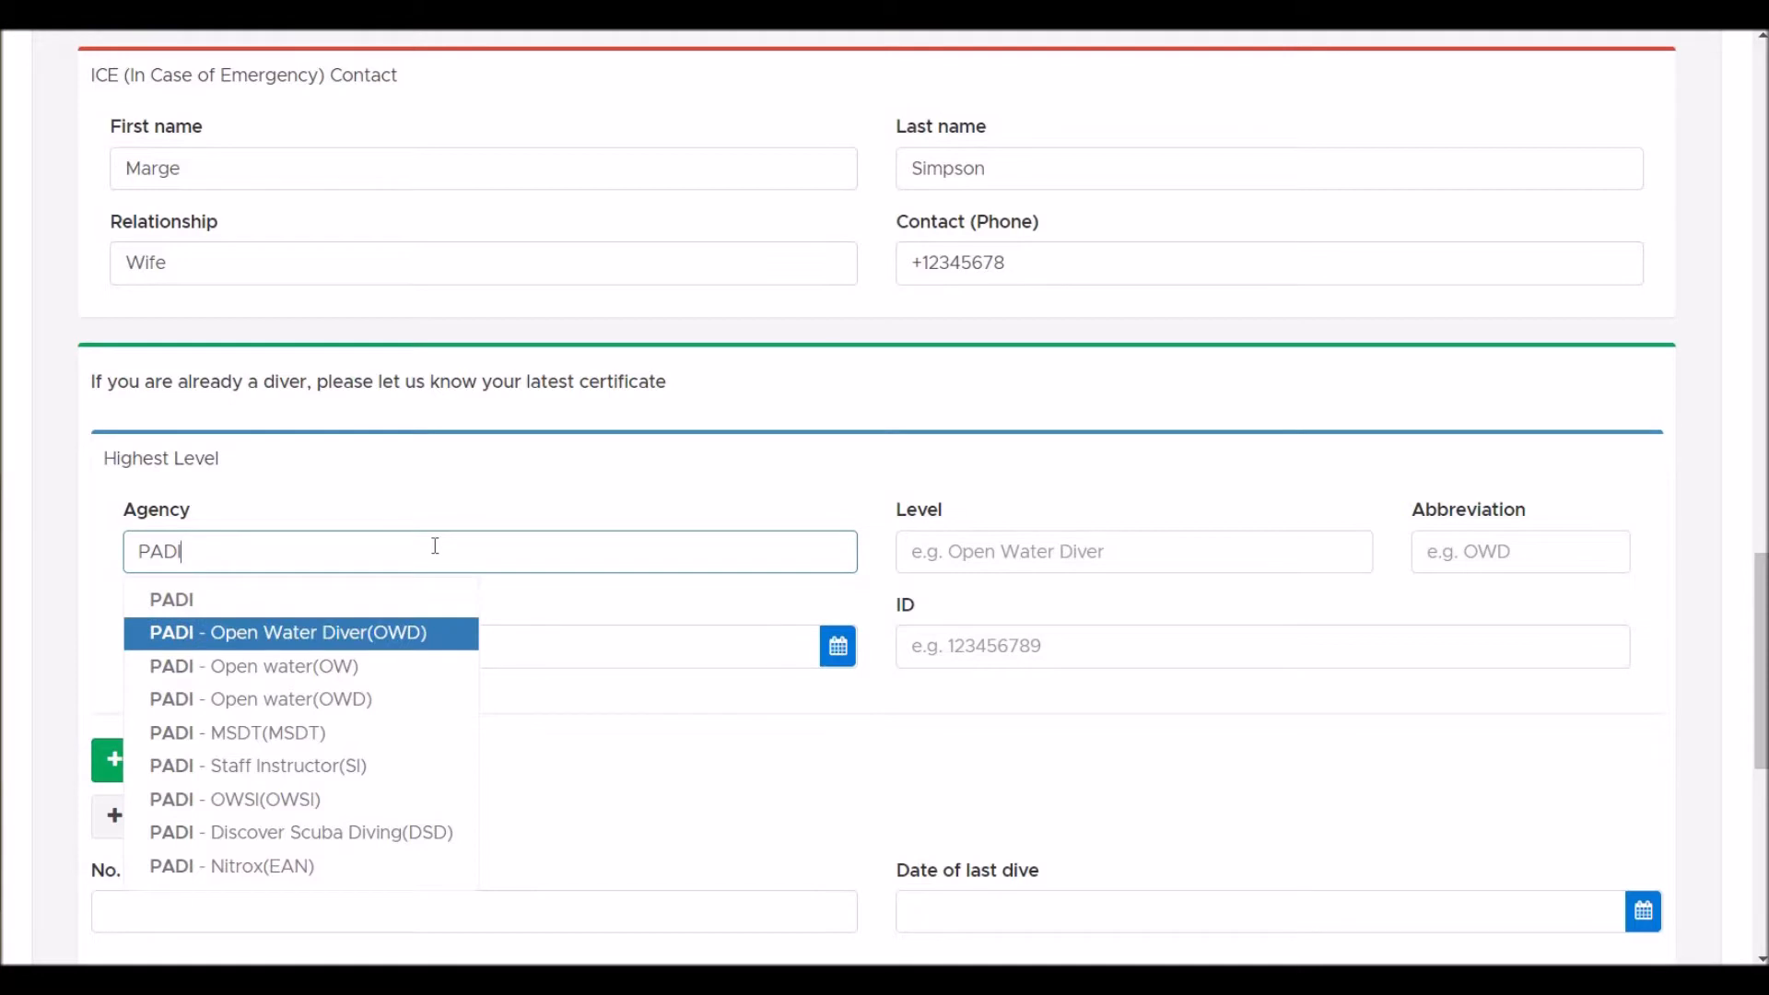
key("Return")
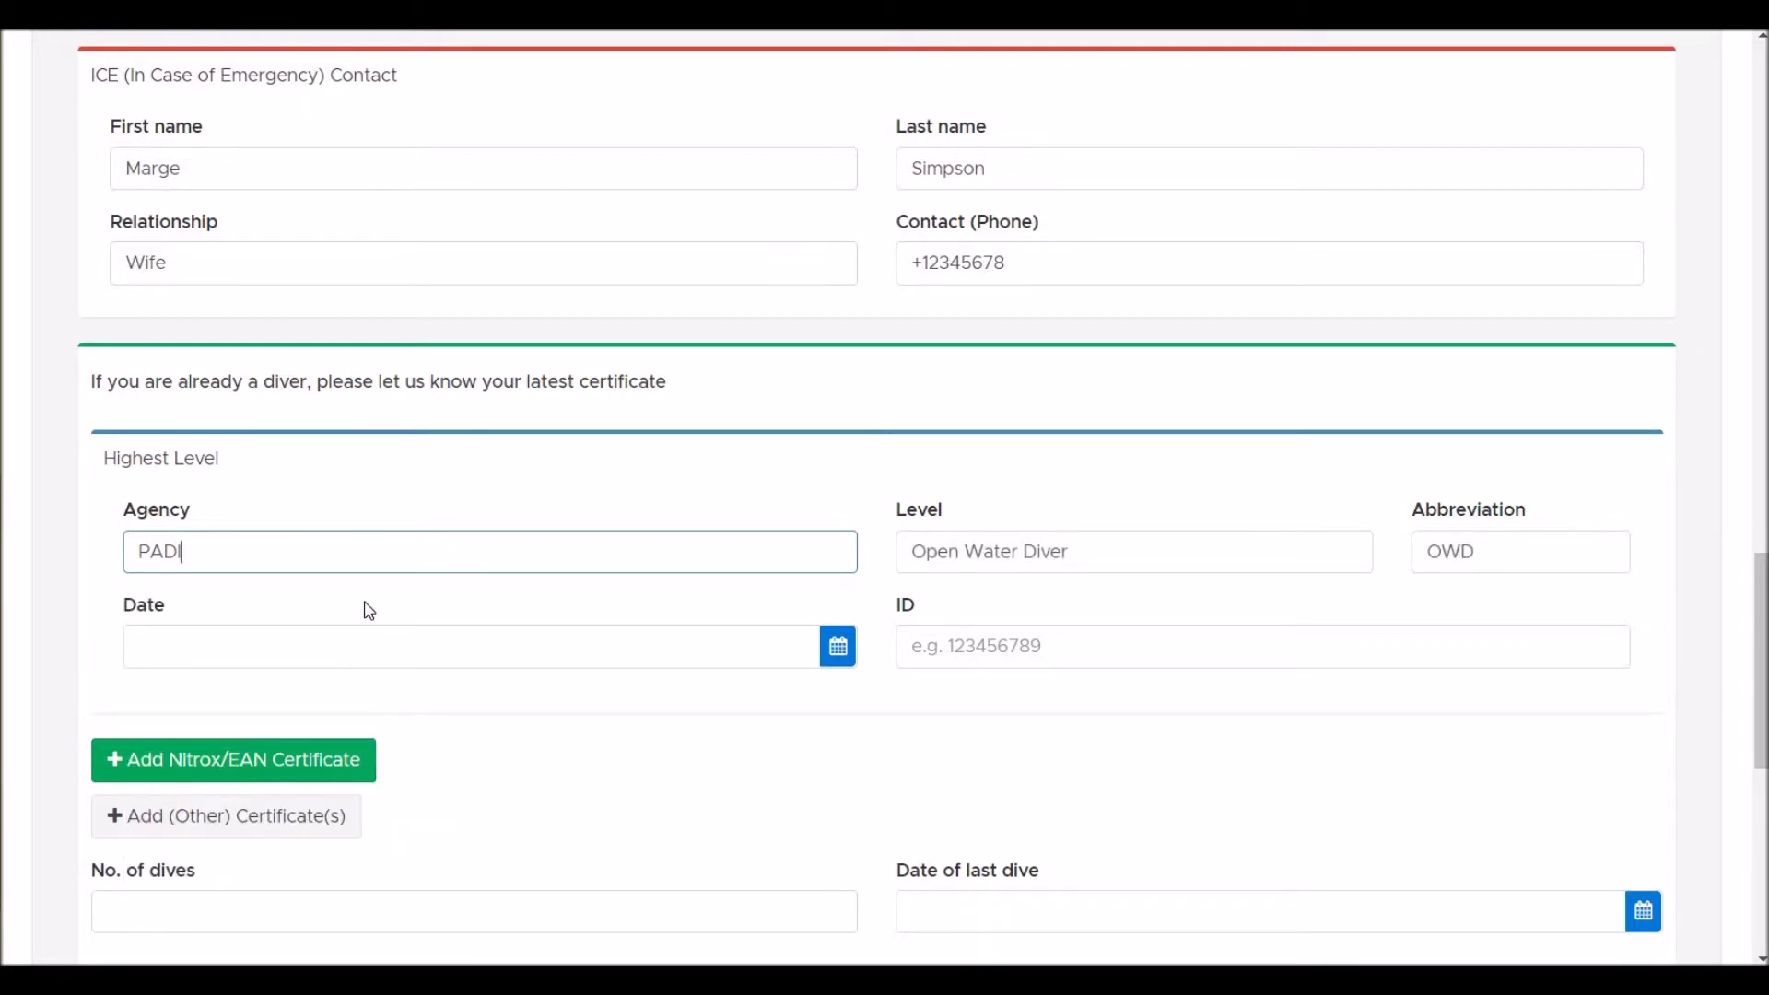
- Date the certificate 13 September 2016 and enter its certificate ID
left_click(398, 644)
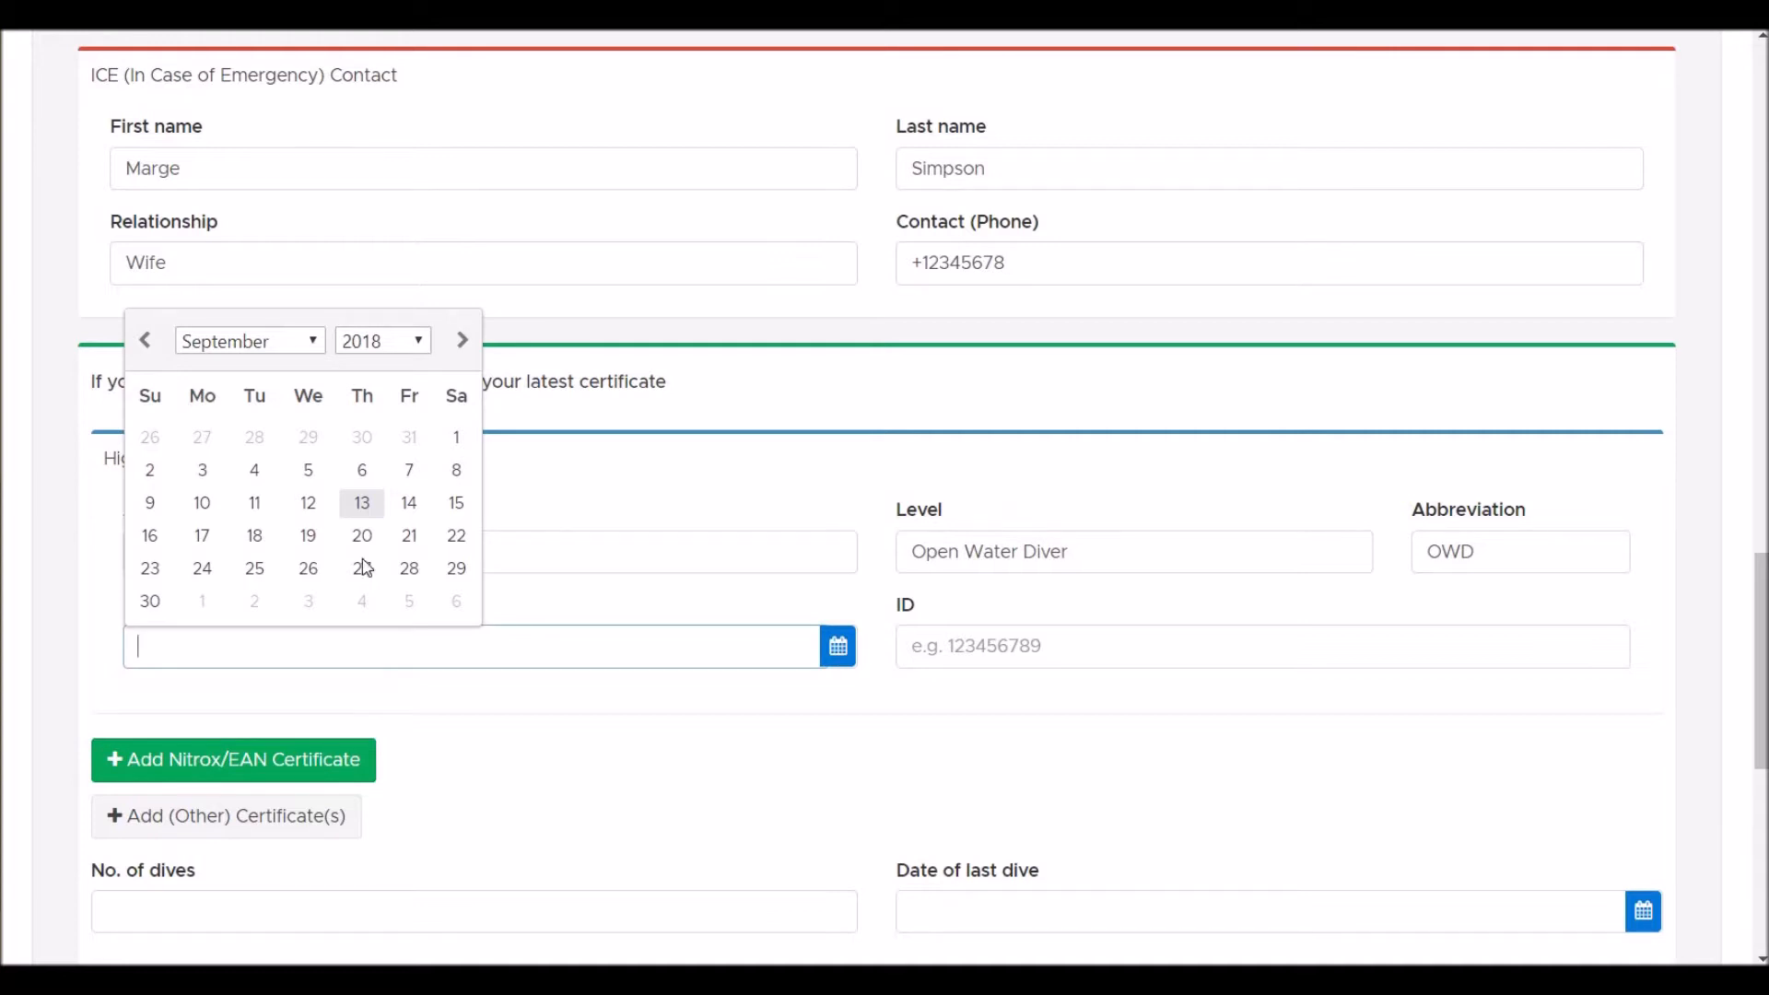
left_click(419, 342)
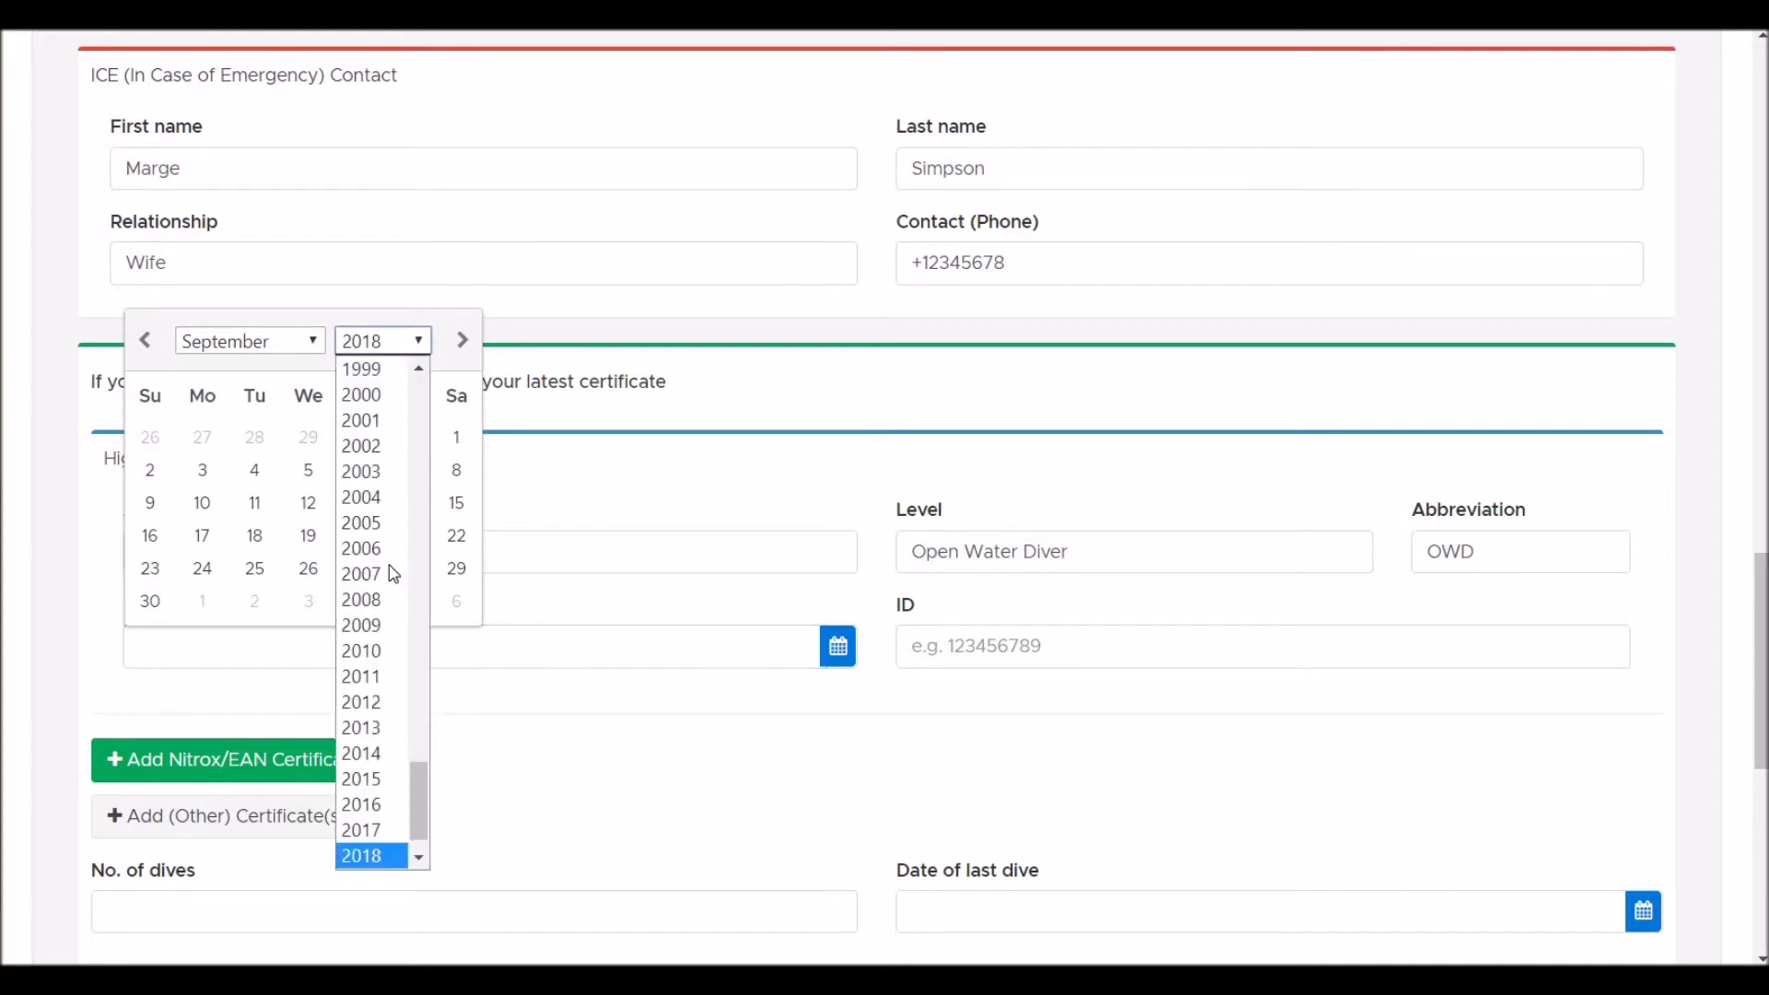
left_click(383, 797)
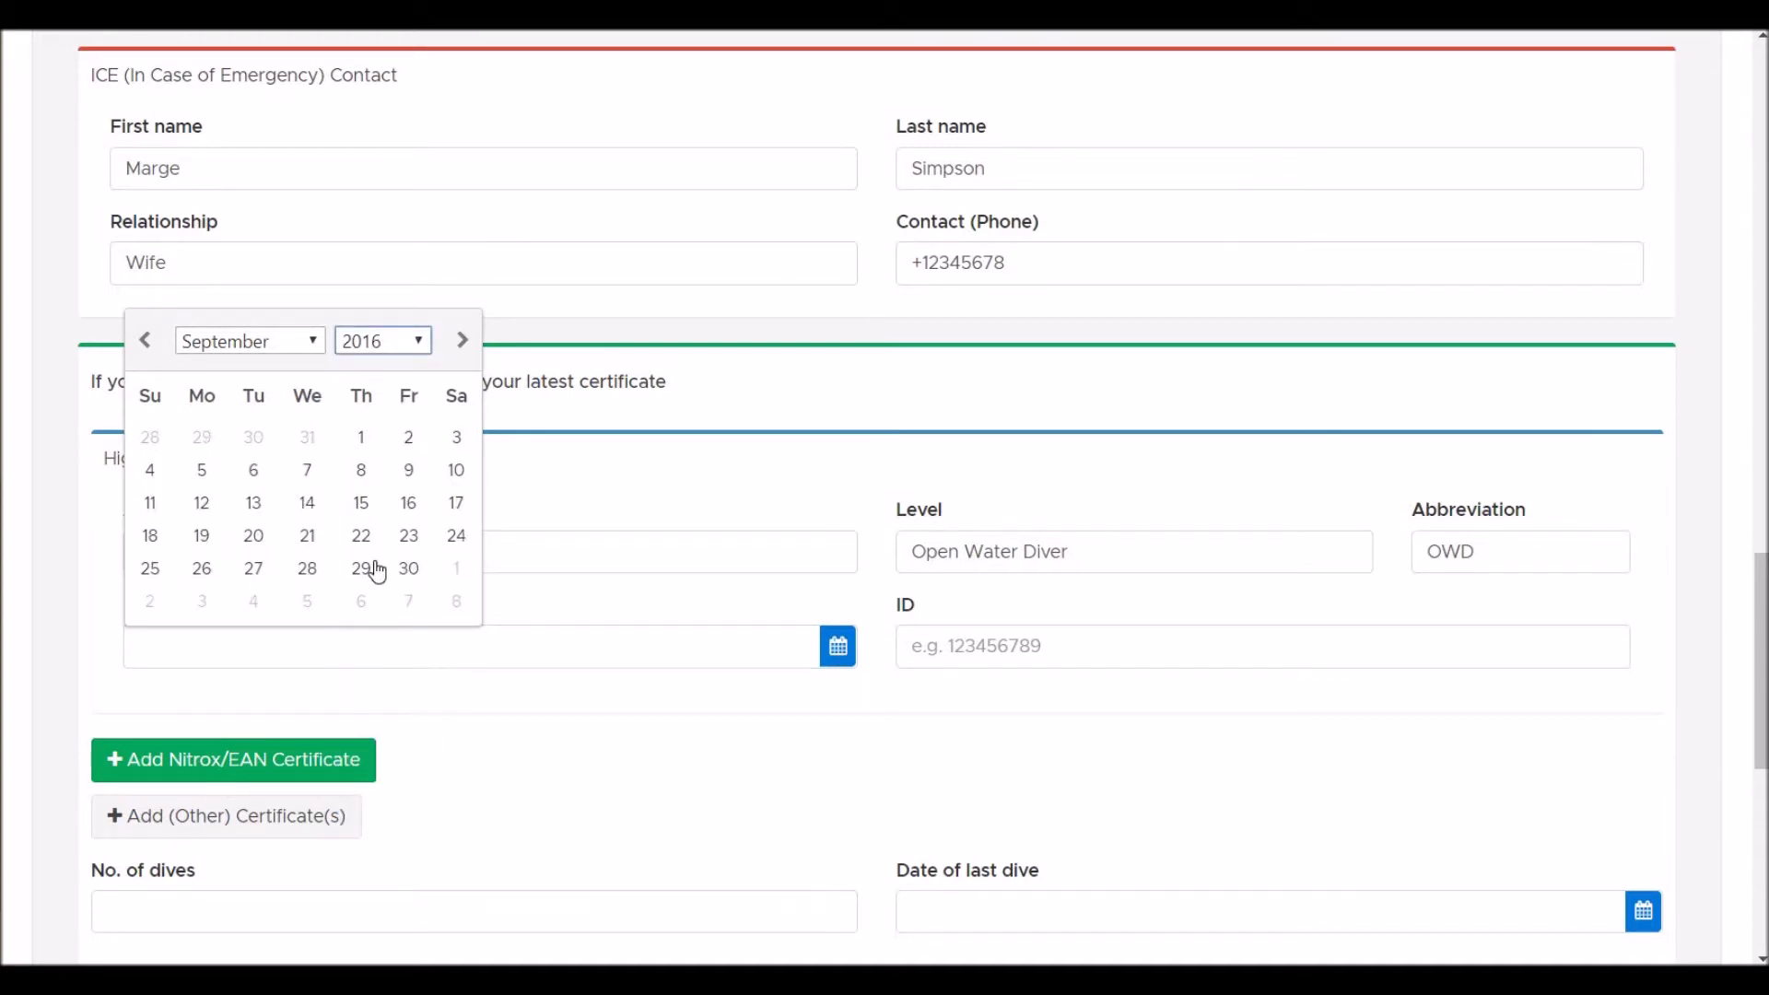
left_click(255, 504)
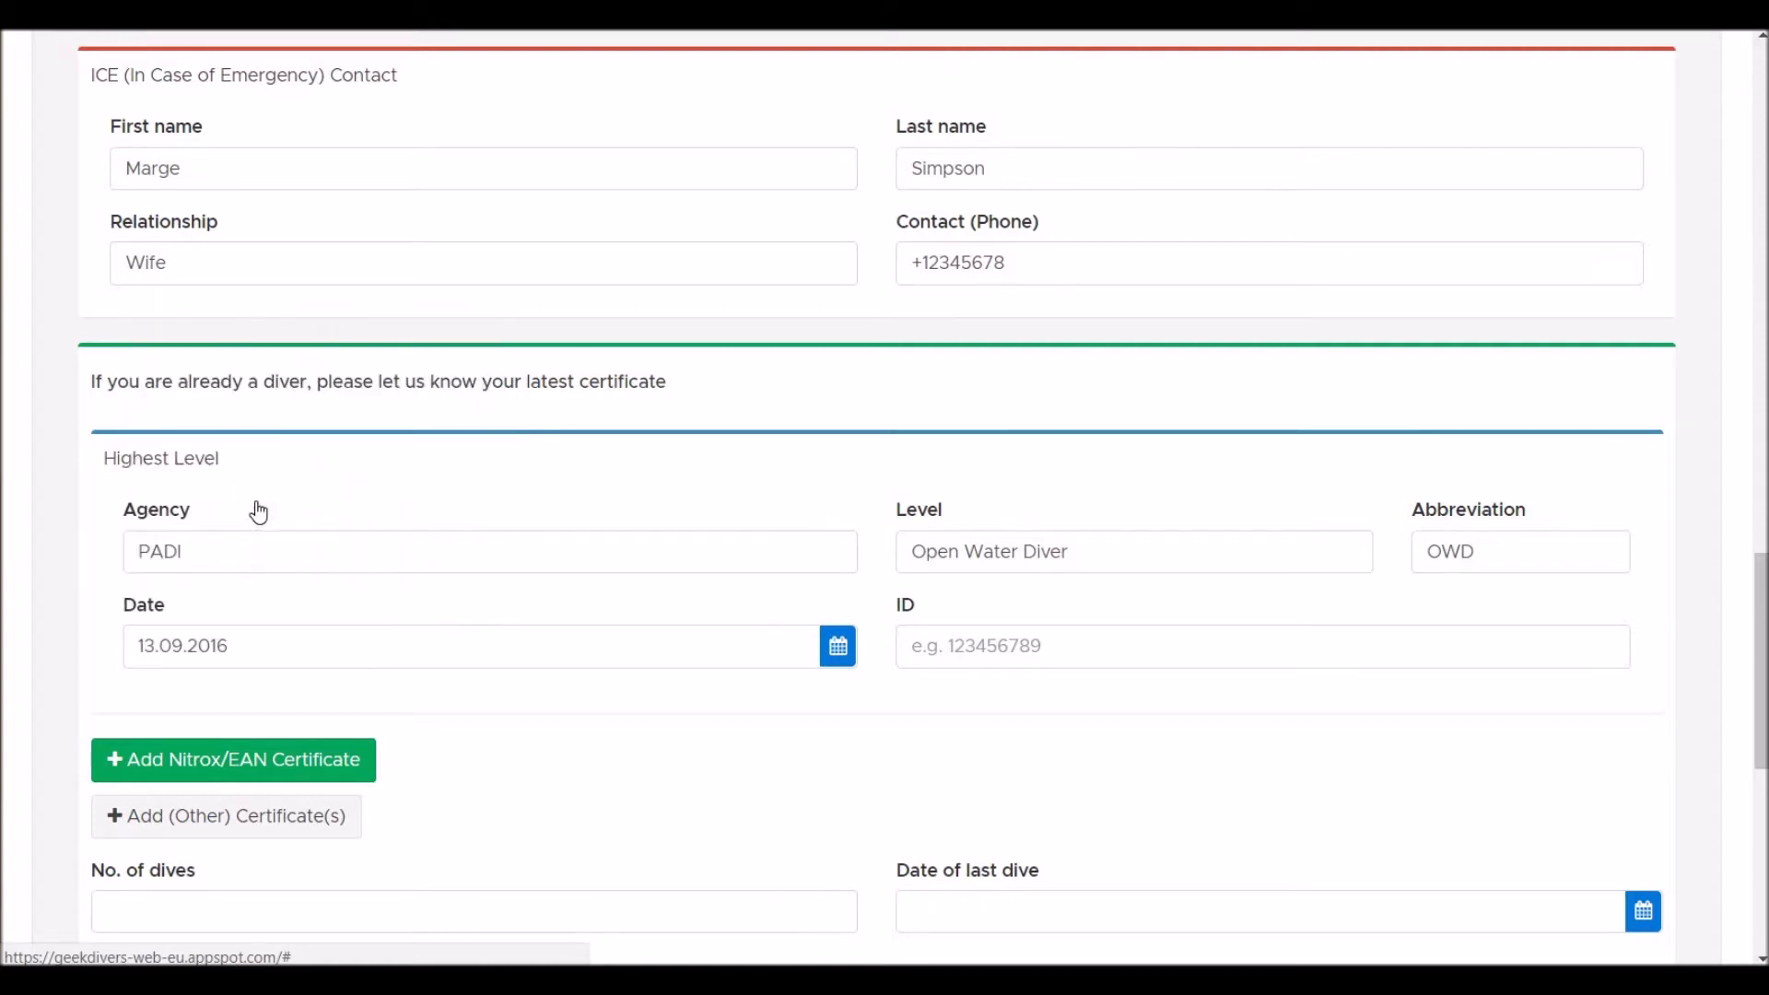
left_click(1048, 644)
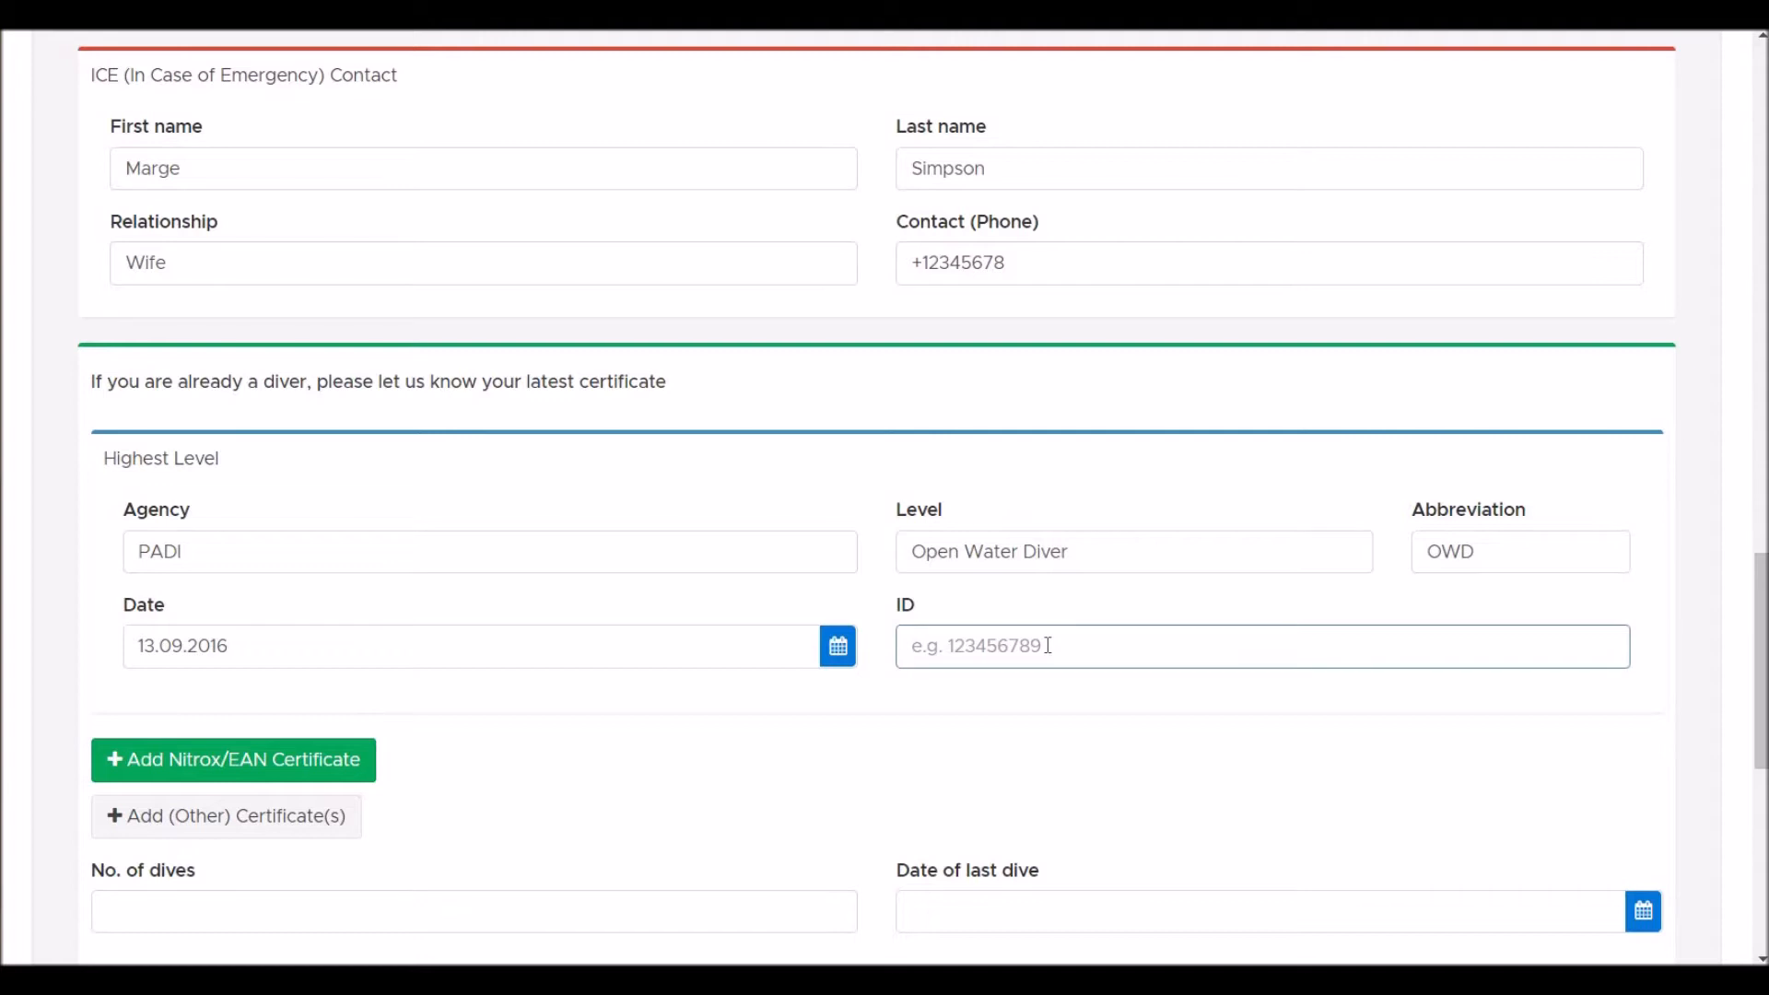
type("57294736")
- Enter 30 as the number of dives and 8 May 2018 as the last dive date
scroll(1048, 645, "down", 3)
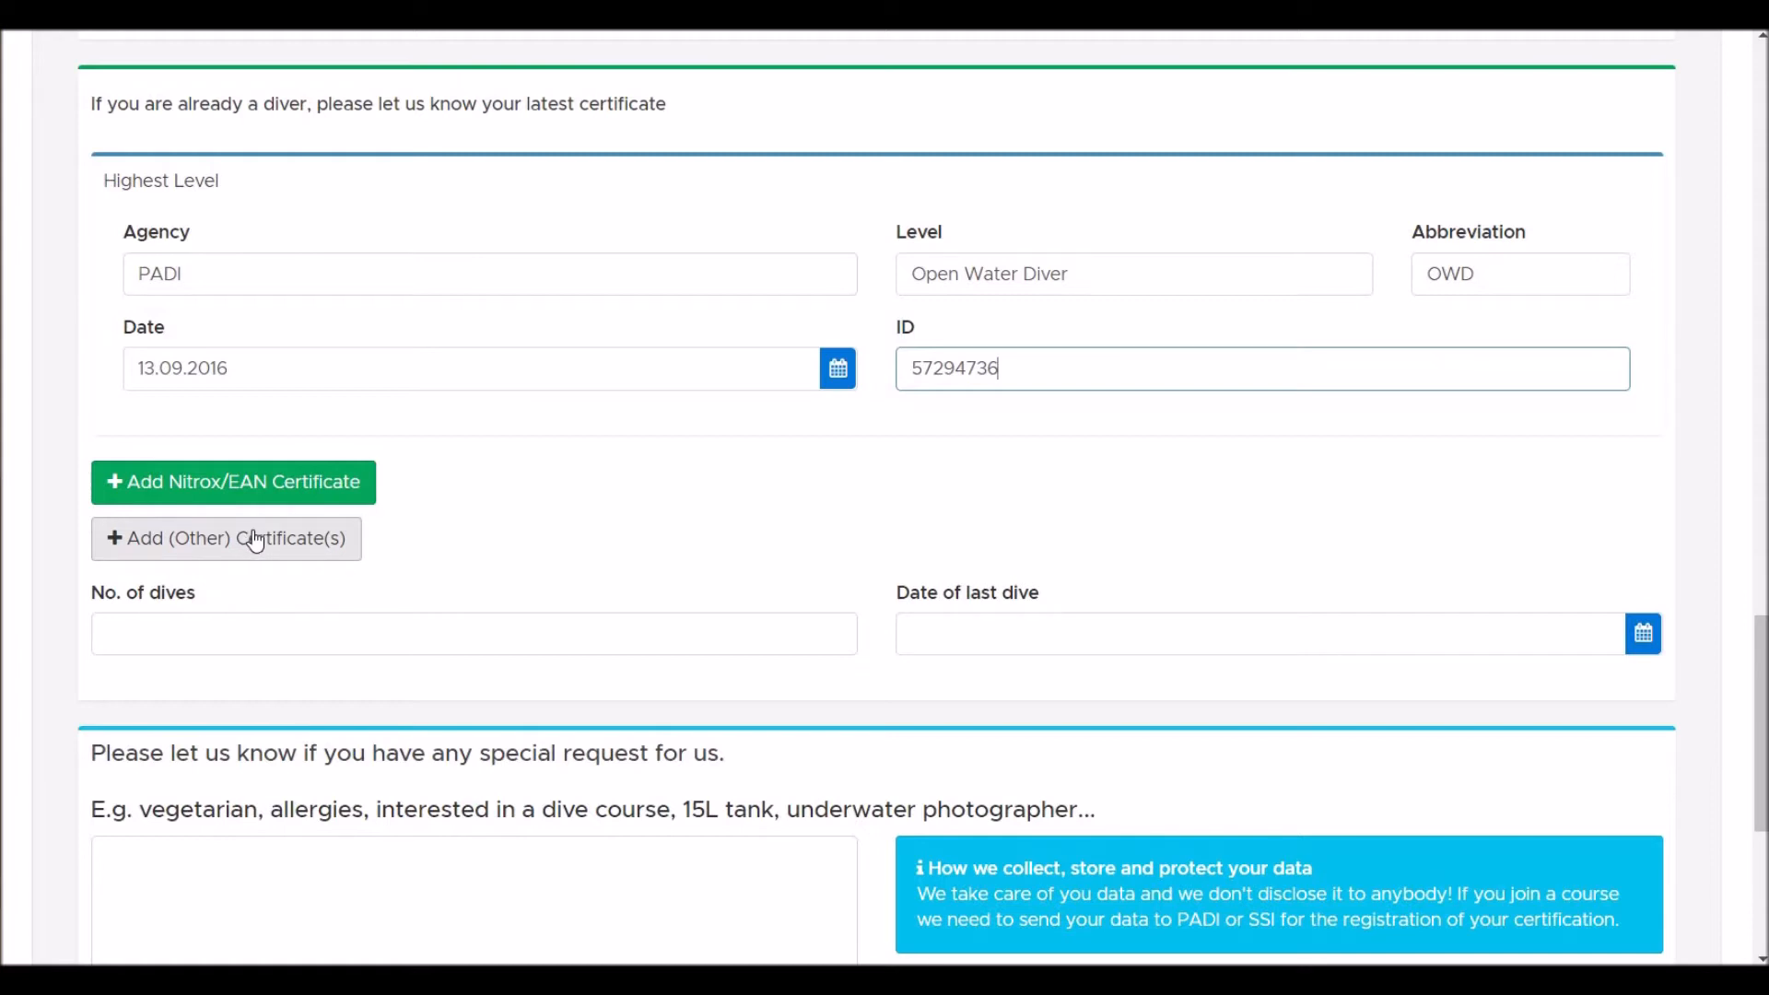
left_click(240, 626)
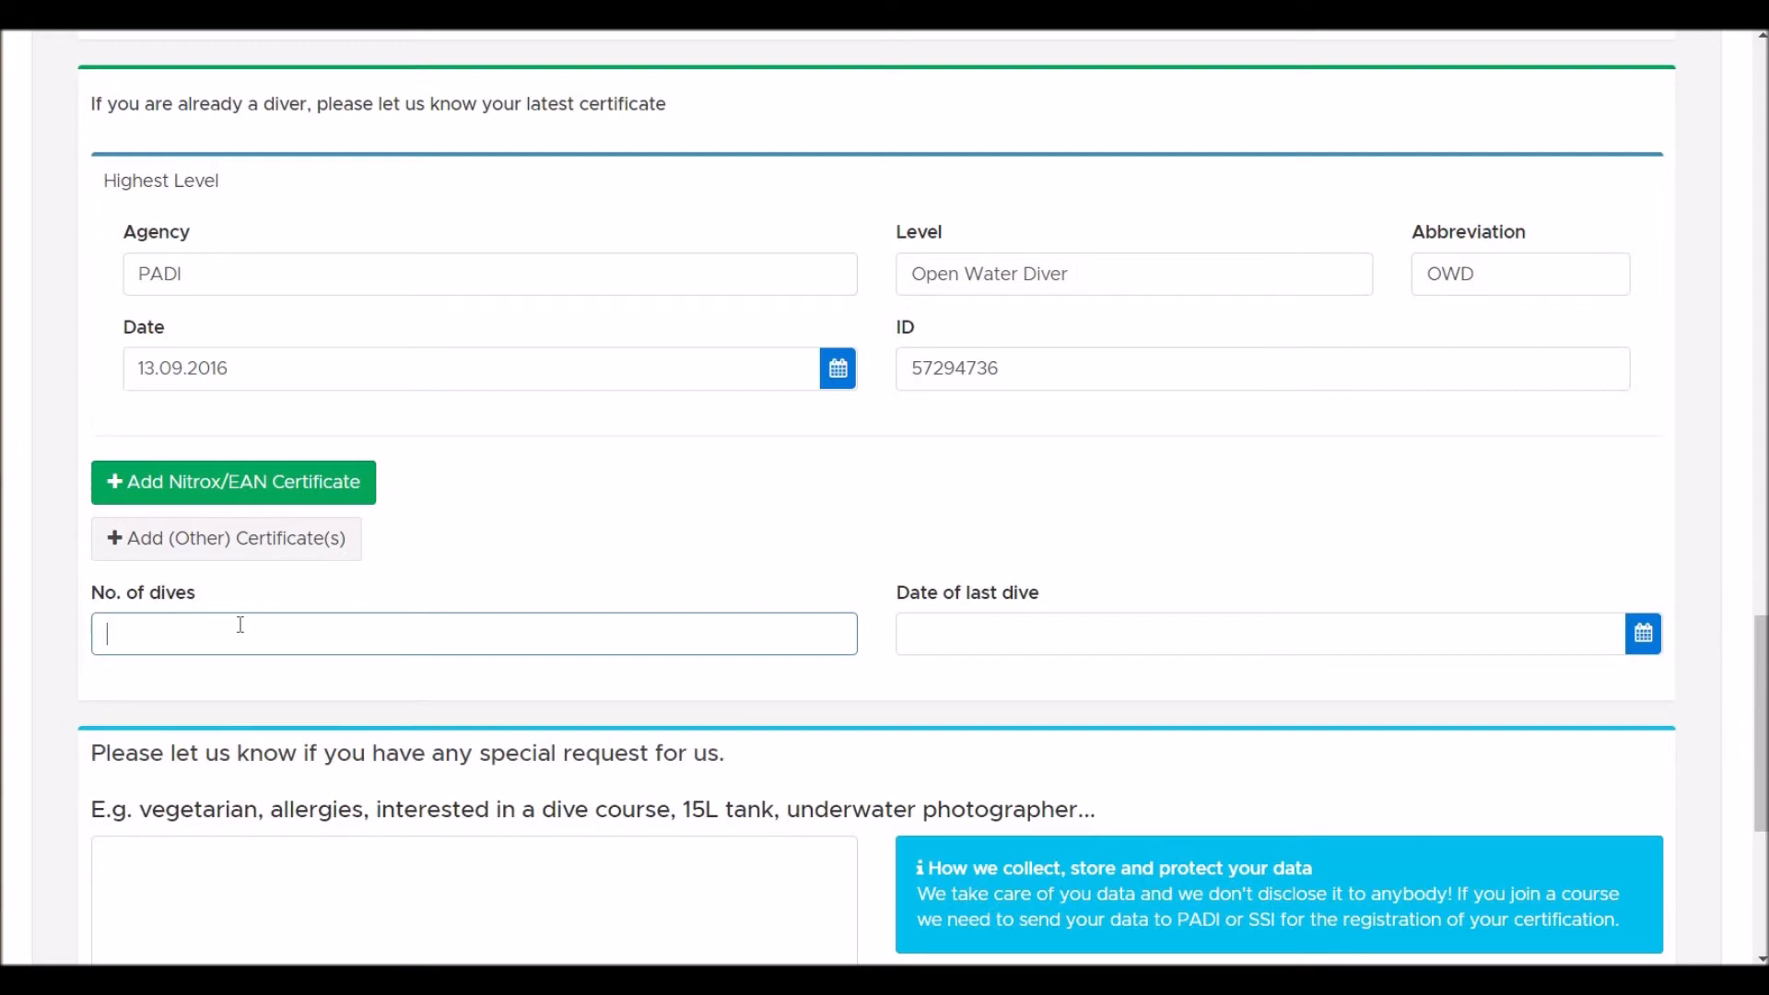
type("30")
key("Tab")
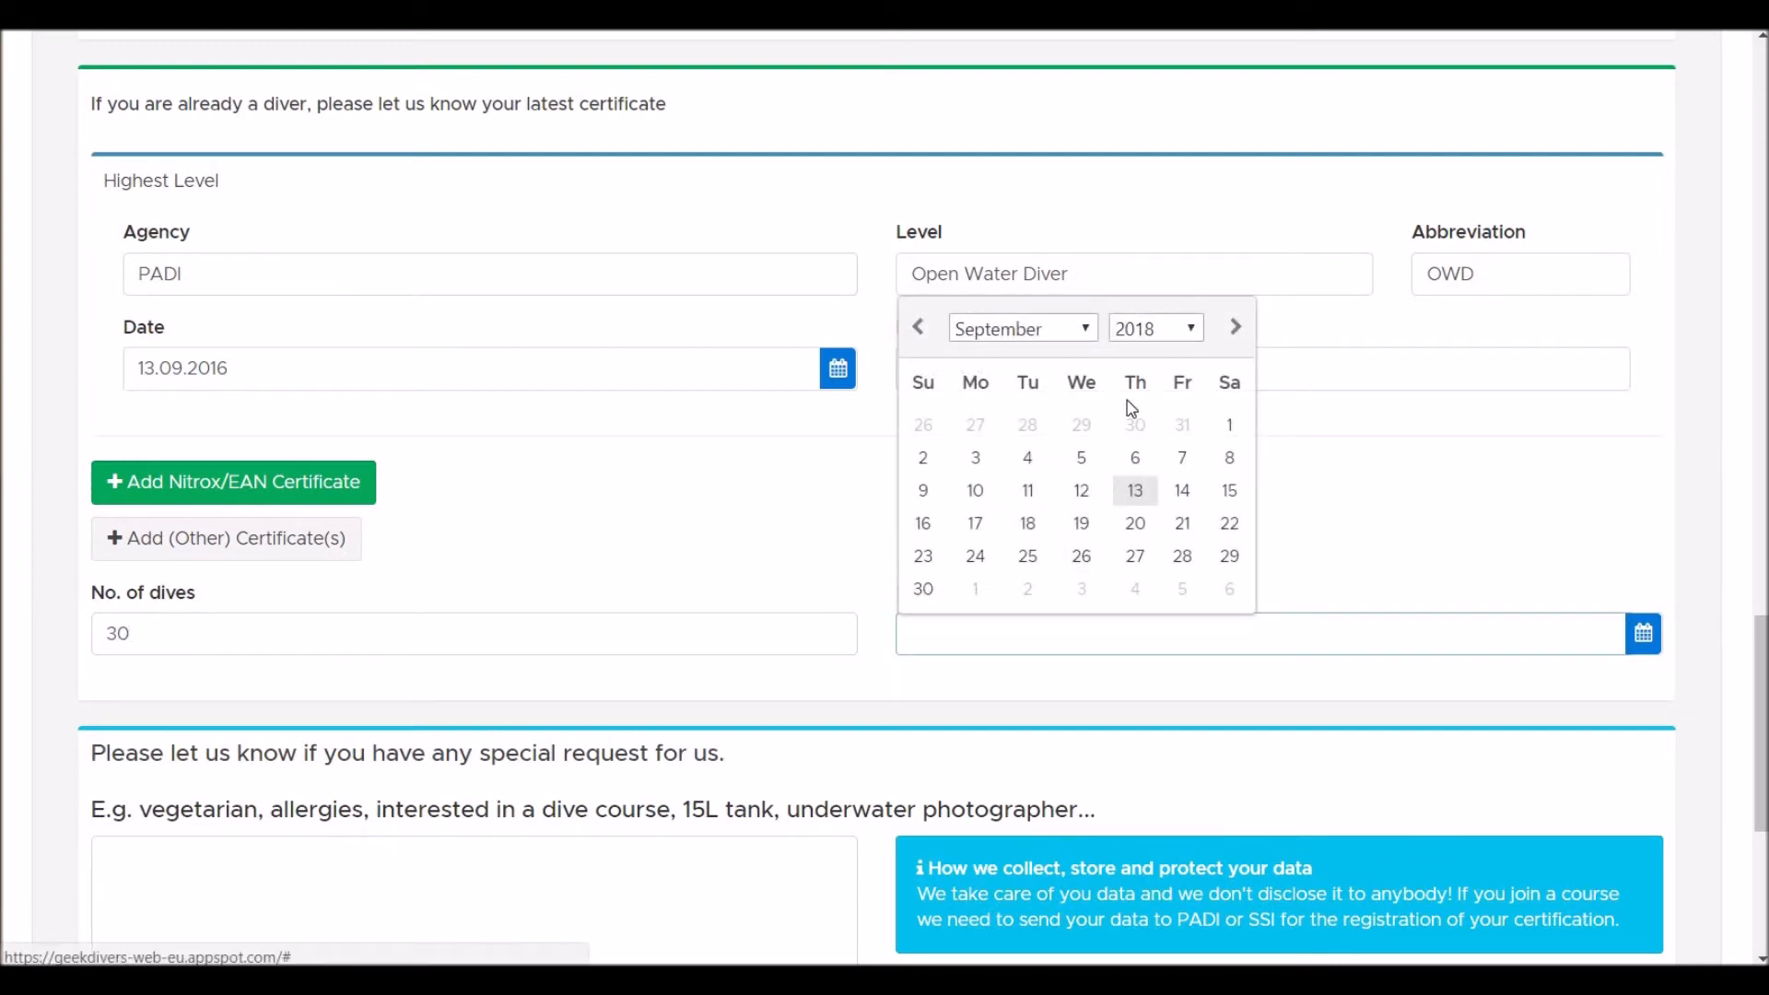
left_click(919, 328)
left_click(919, 328)
left_click(919, 329)
left_click(919, 329)
left_click(1028, 457)
- Write 'I like donuts!' as the special request and scroll through the data-protection notice
scroll(682, 720, "down", 3)
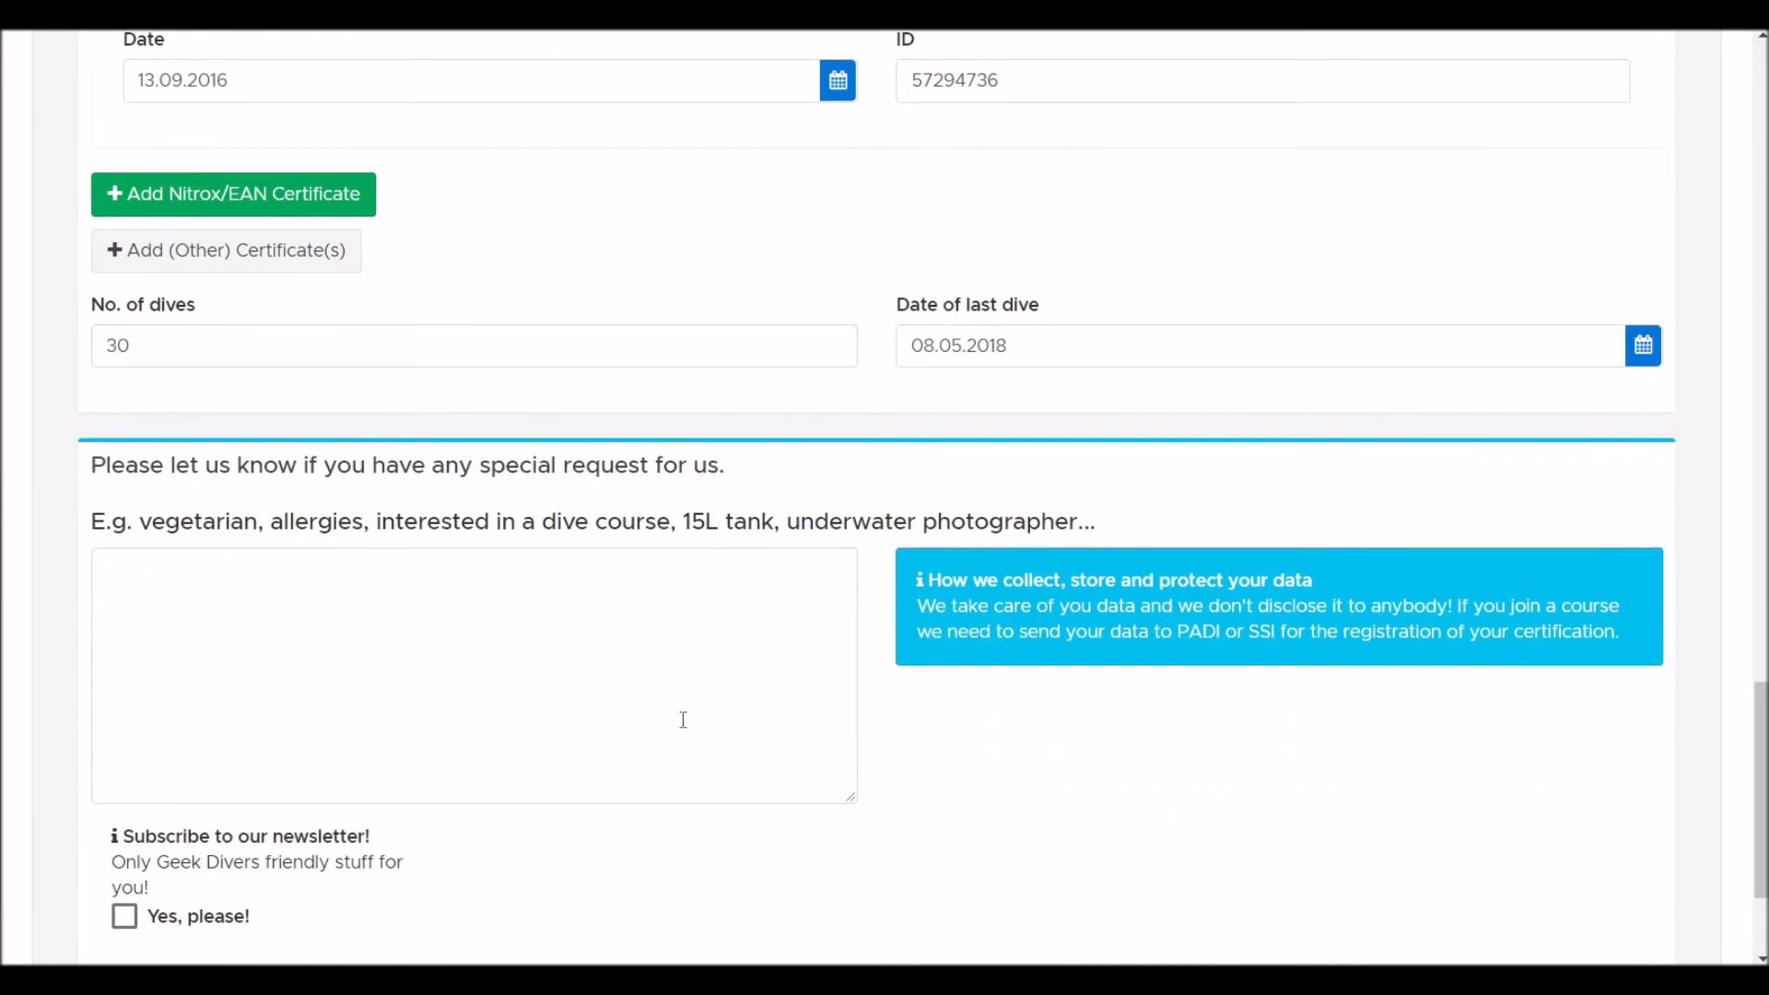
left_click(597, 639)
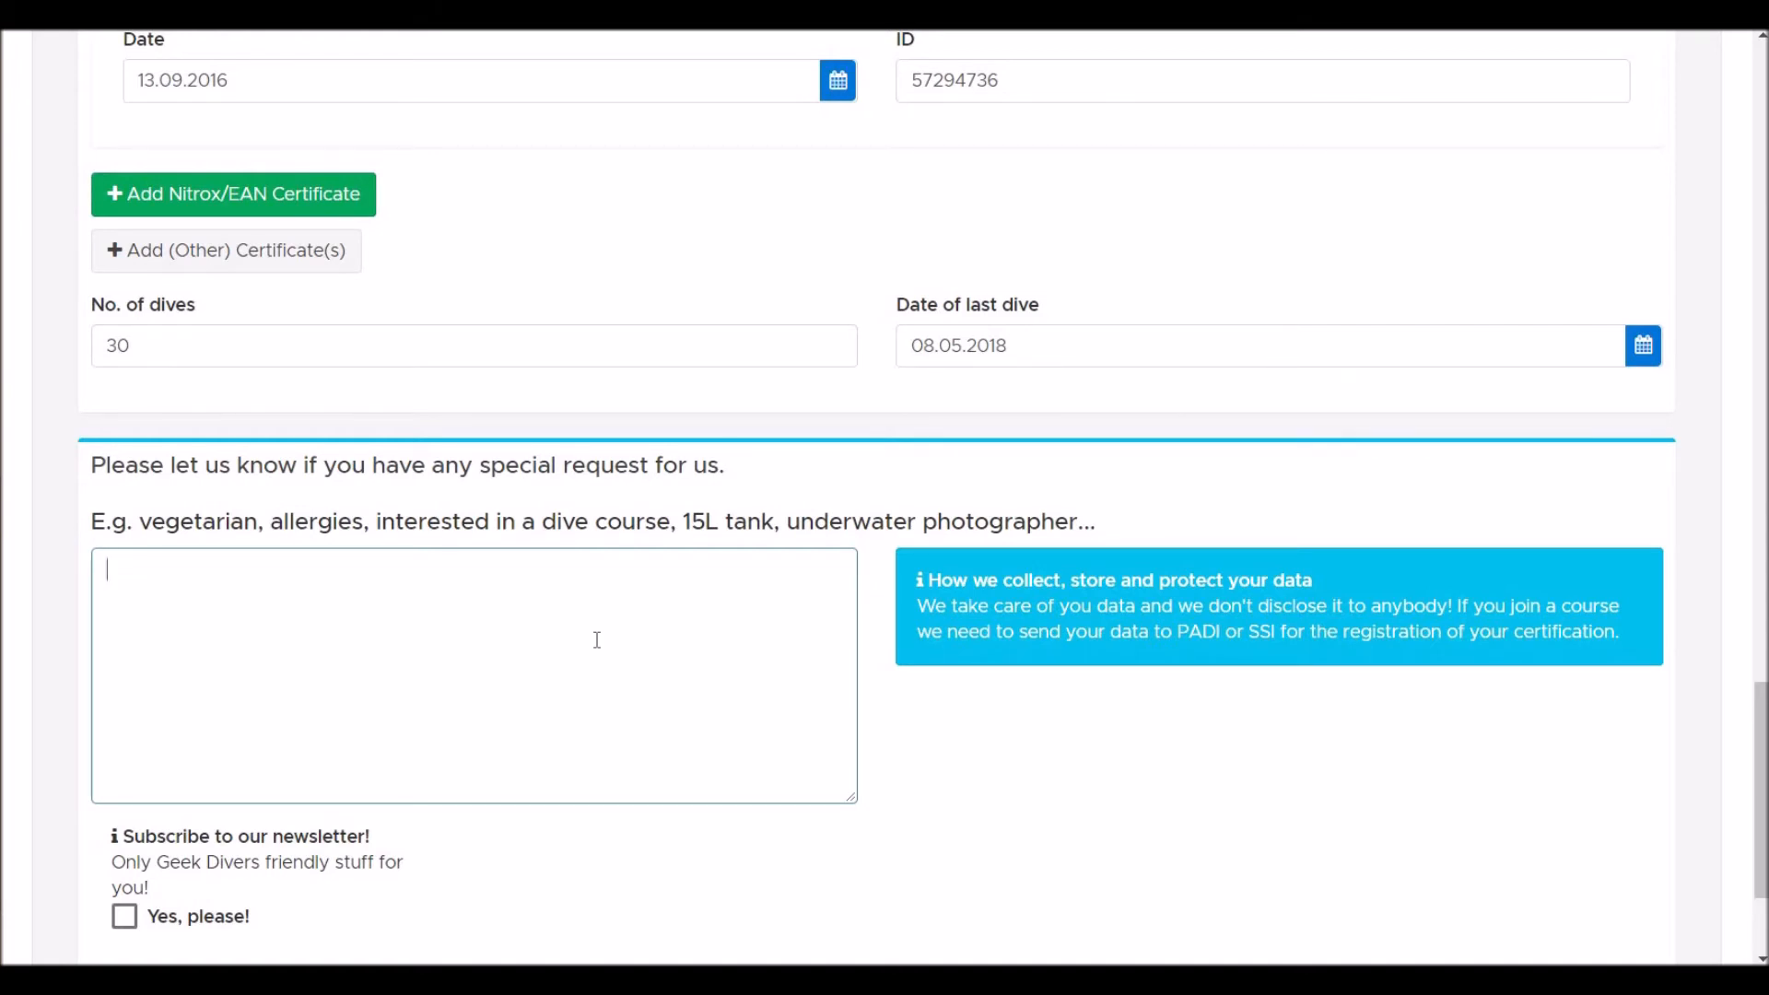
type("I like donuts!")
left_click_drag(930, 580, 1652, 662)
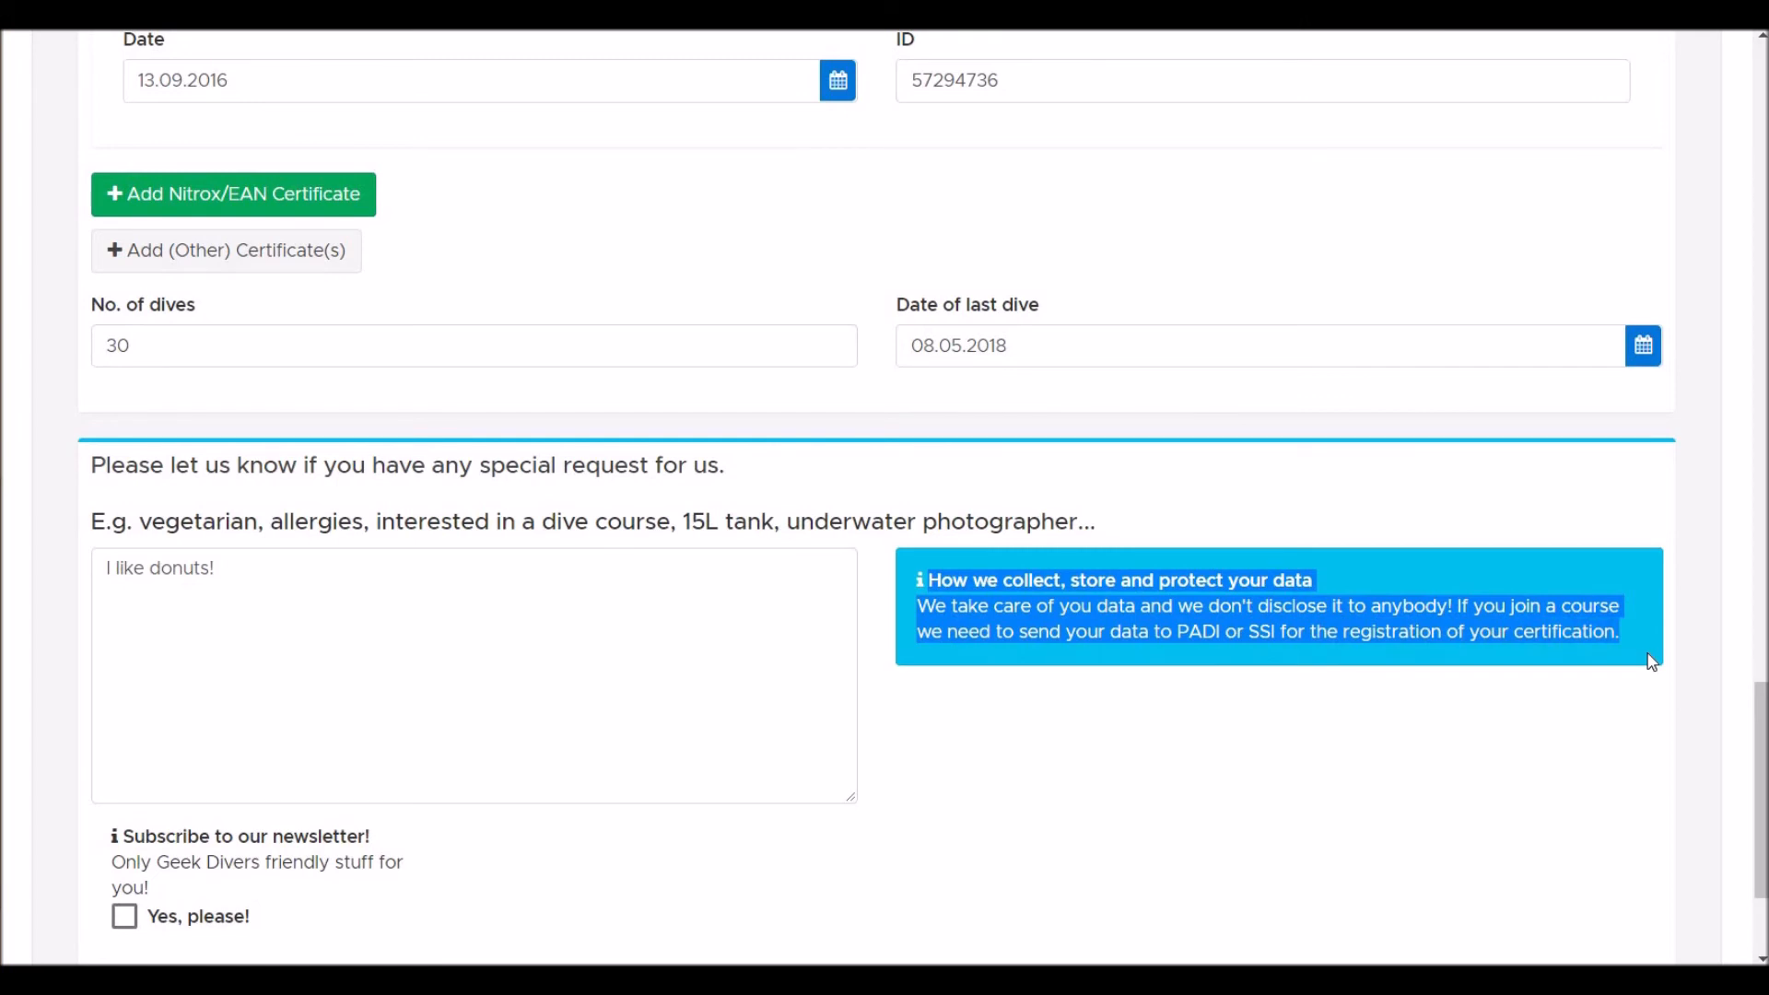
scroll(1648, 659, "down", 3)
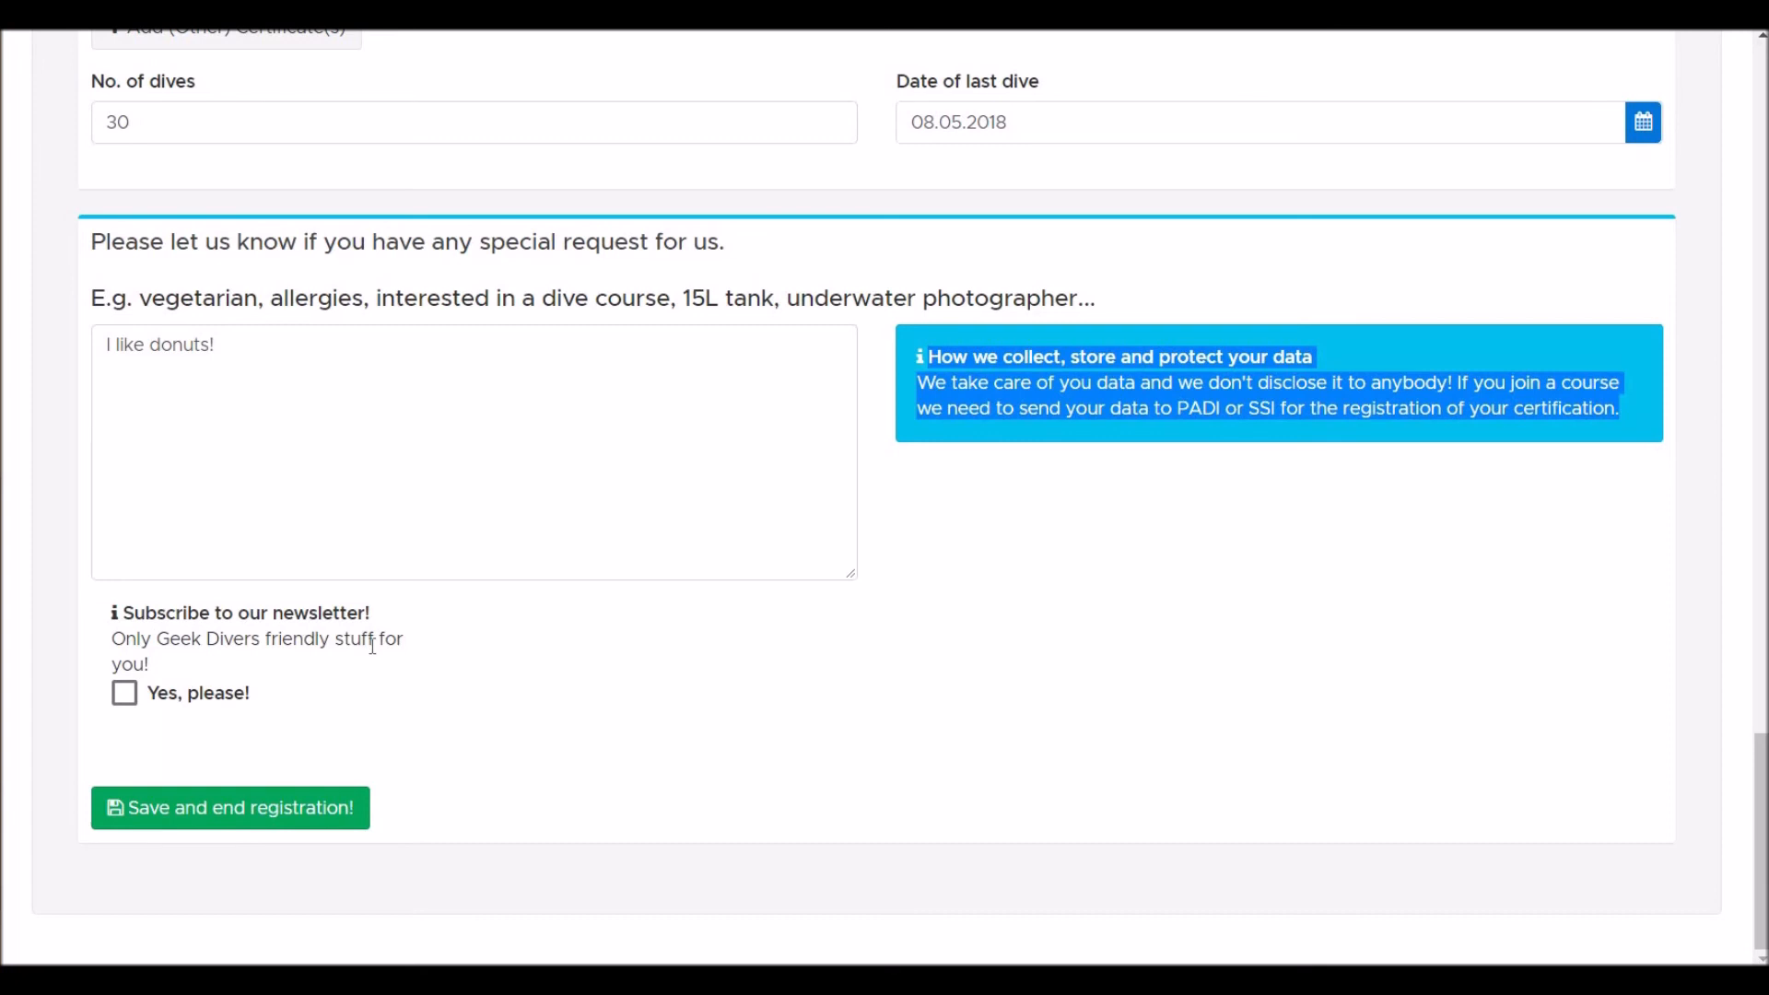
- Save and end the registration, dismiss the thank-you message, and return to the blank form's top
left_click(237, 811)
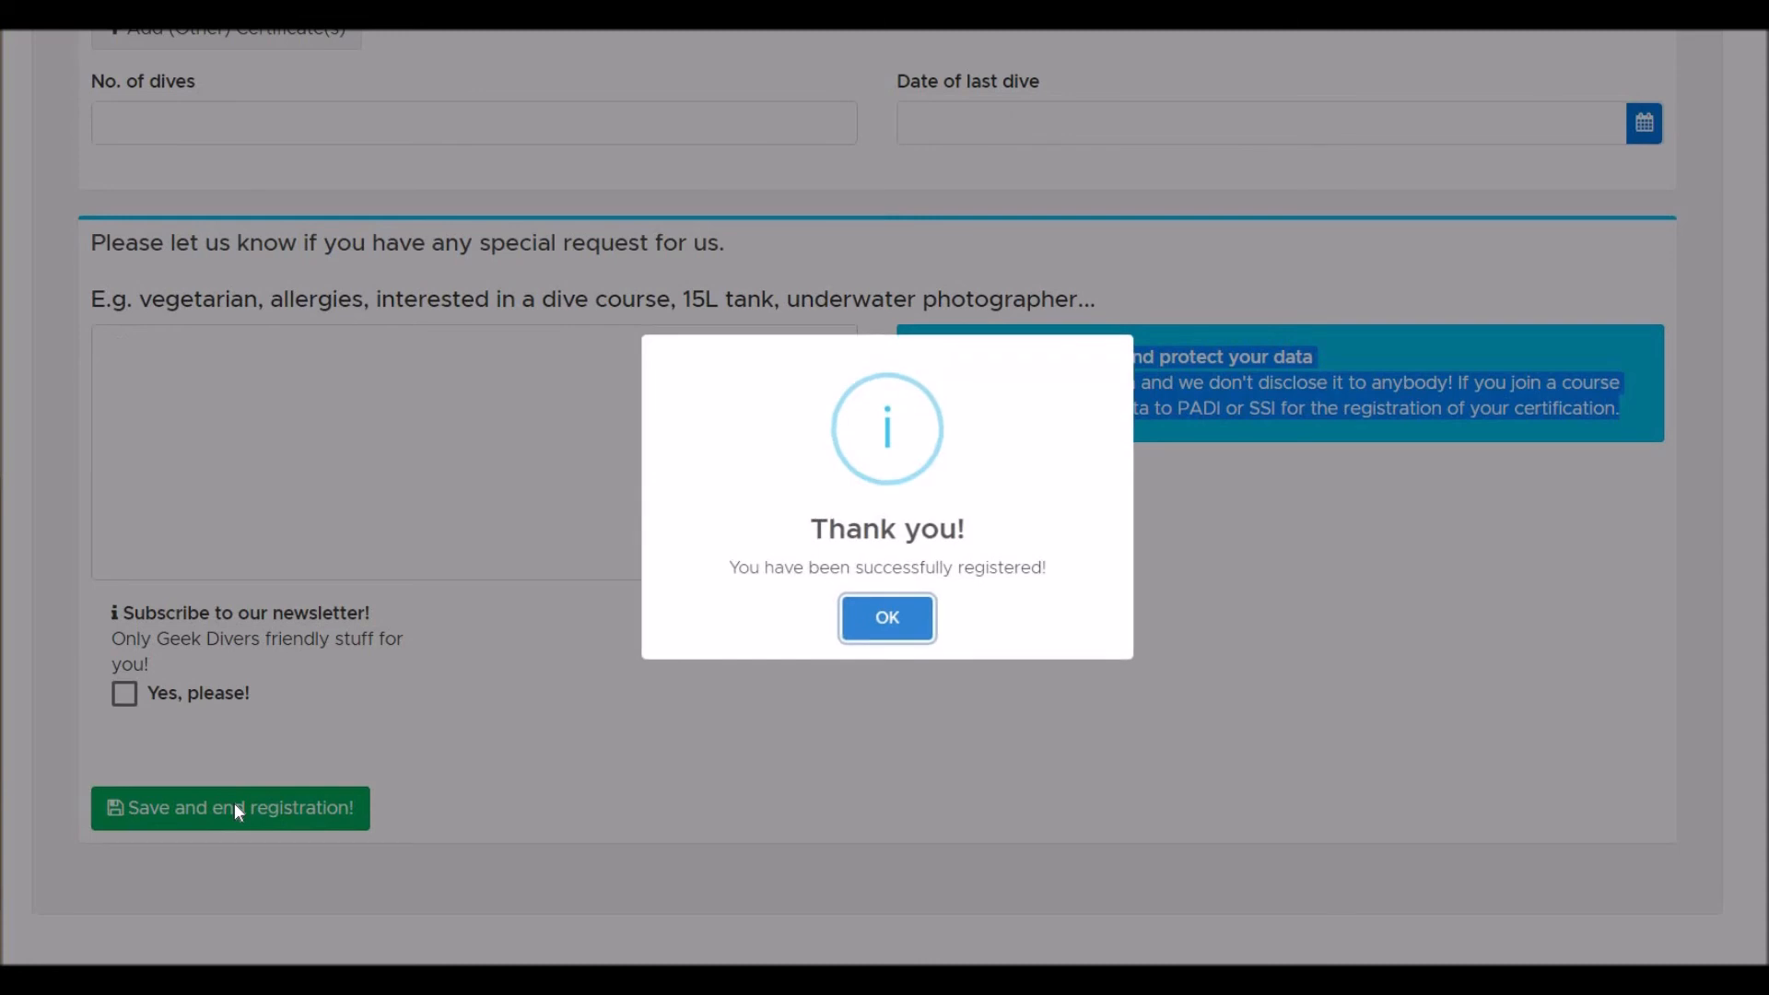
left_click(896, 613)
scroll(900, 618, "down", 5)
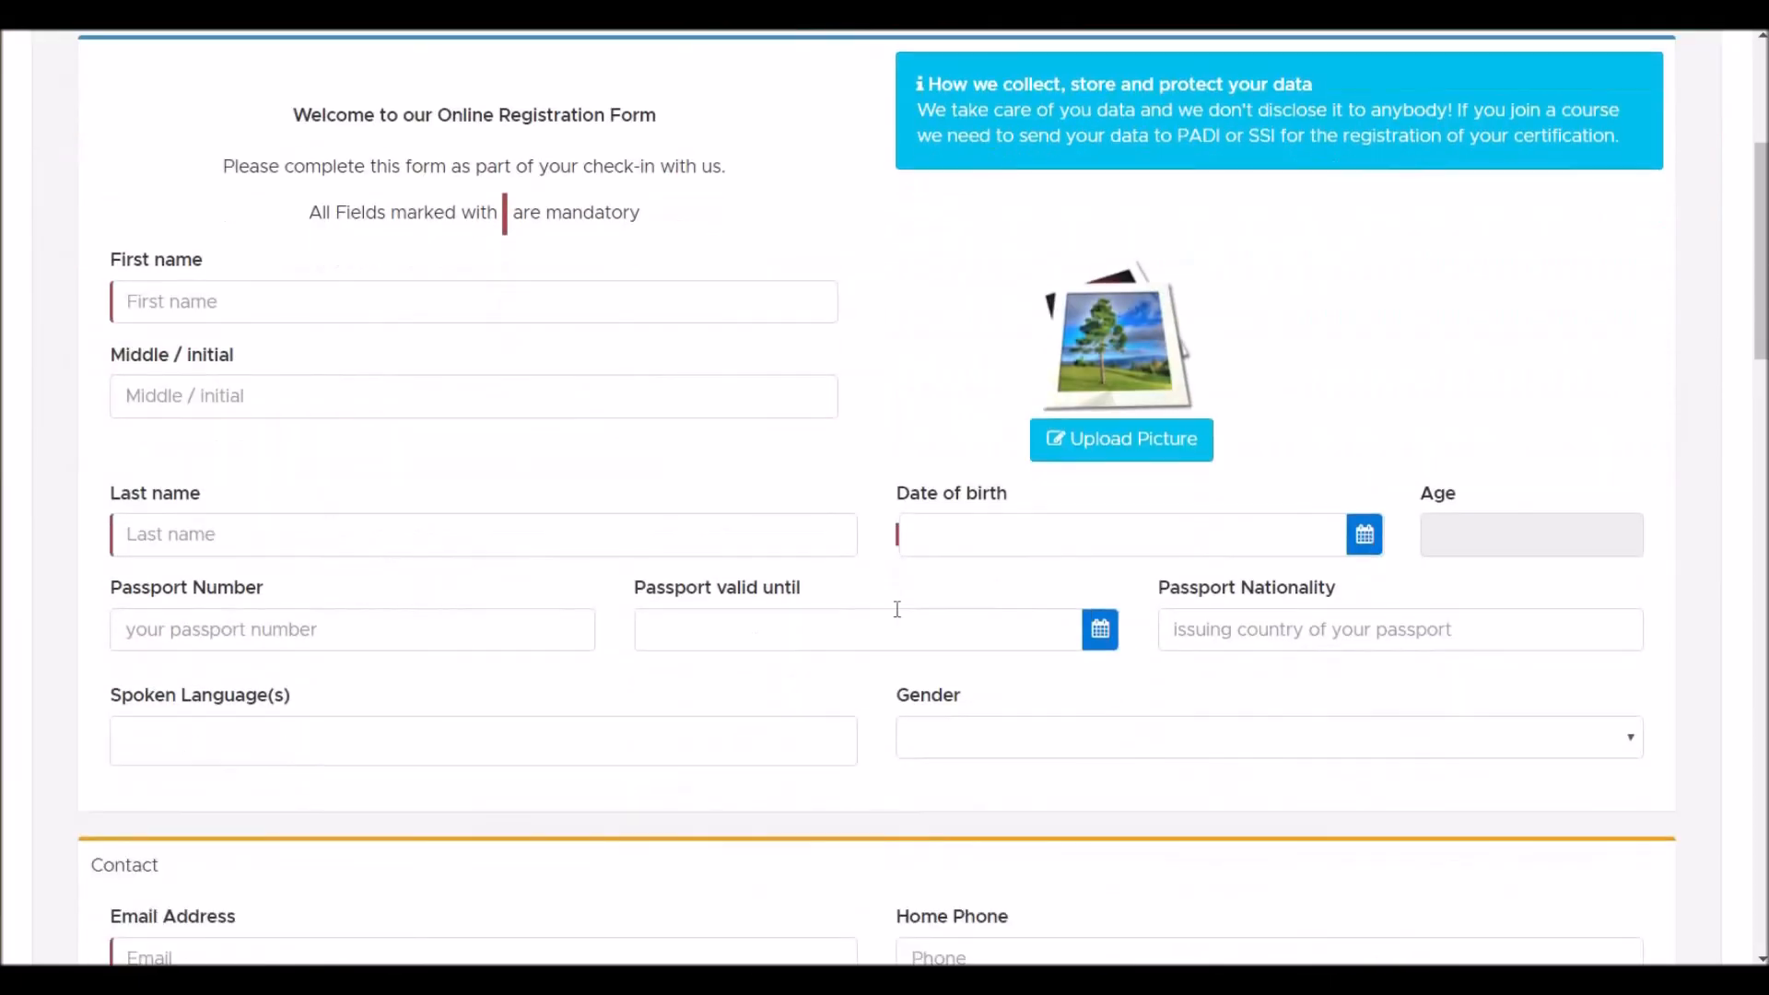
scroll(898, 610, "up", 5)
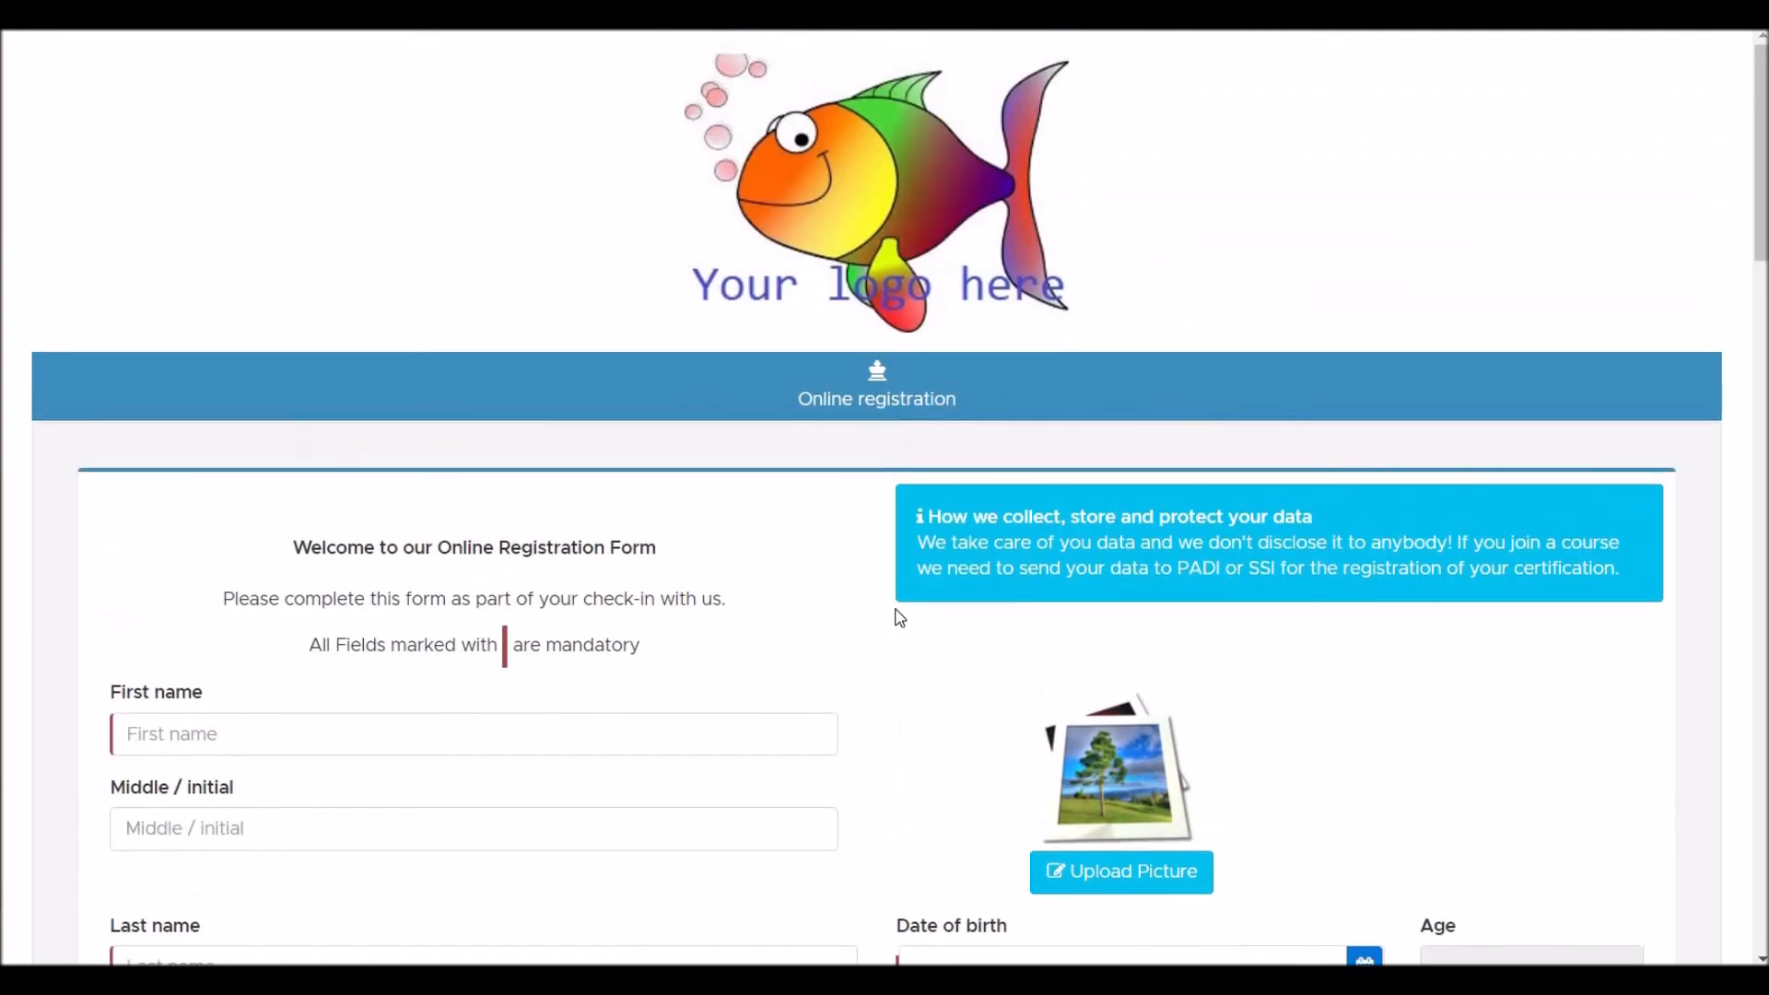